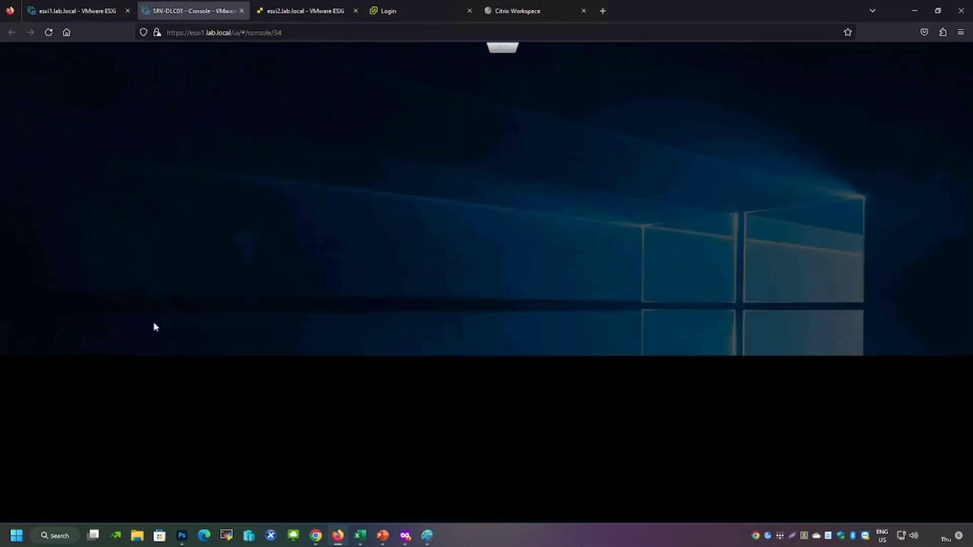
Review the virtual machines on the esxi2 host, selecting WIN10-MASTER and SRV-APPS01 (shared) in turn
click(404, 348)
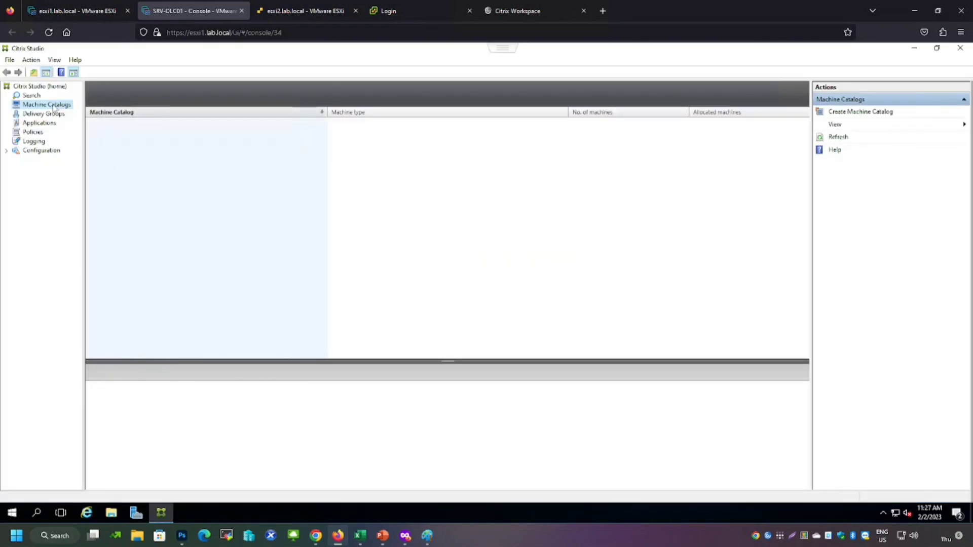
click(305, 13)
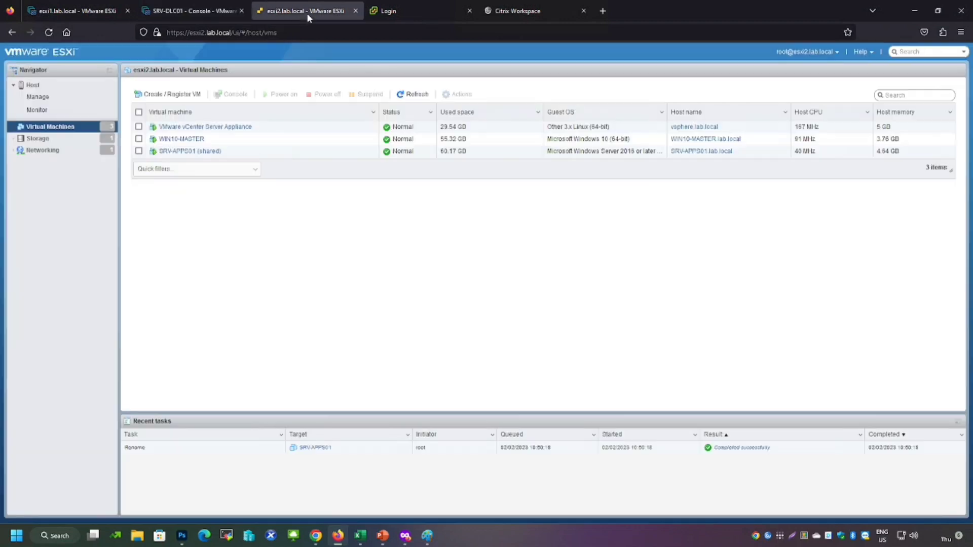
click(218, 139)
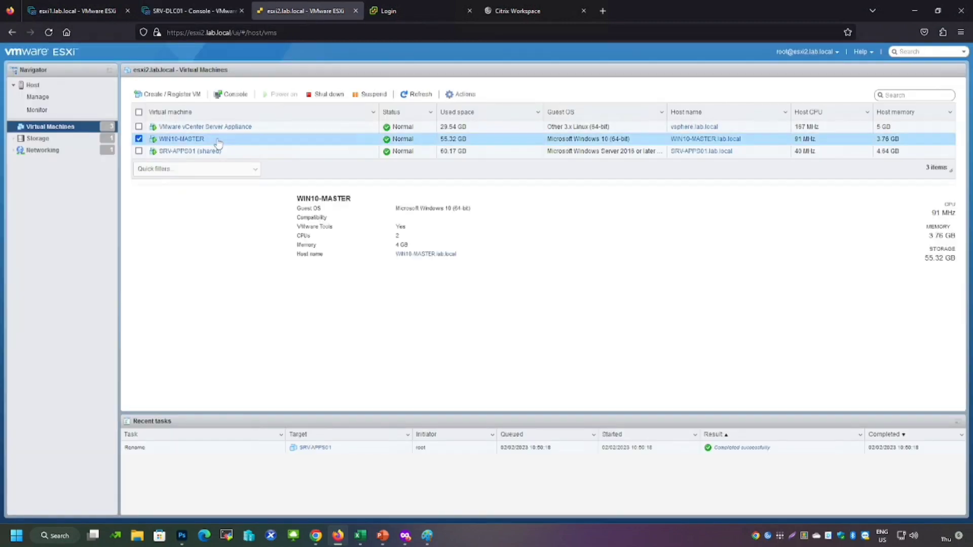
click(236, 152)
click(218, 139)
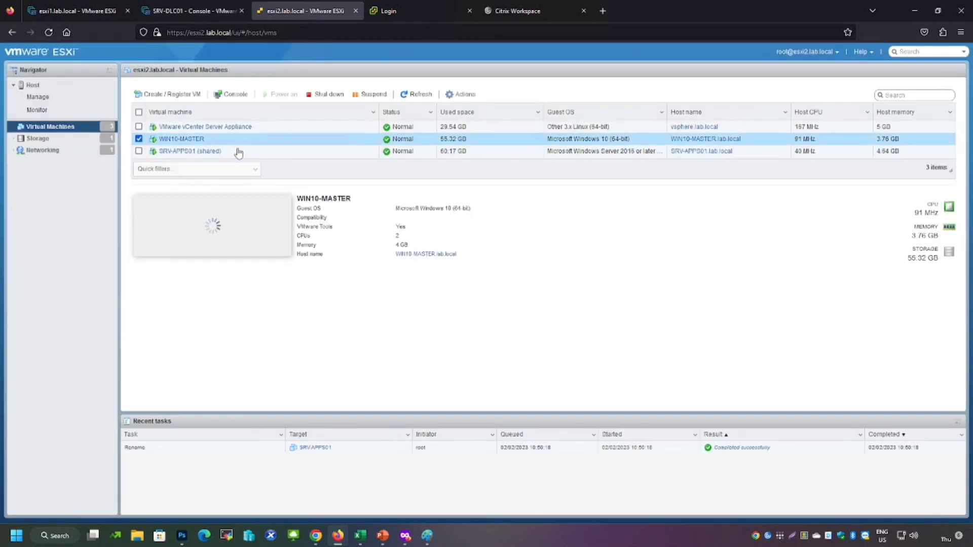
click(236, 152)
click(221, 140)
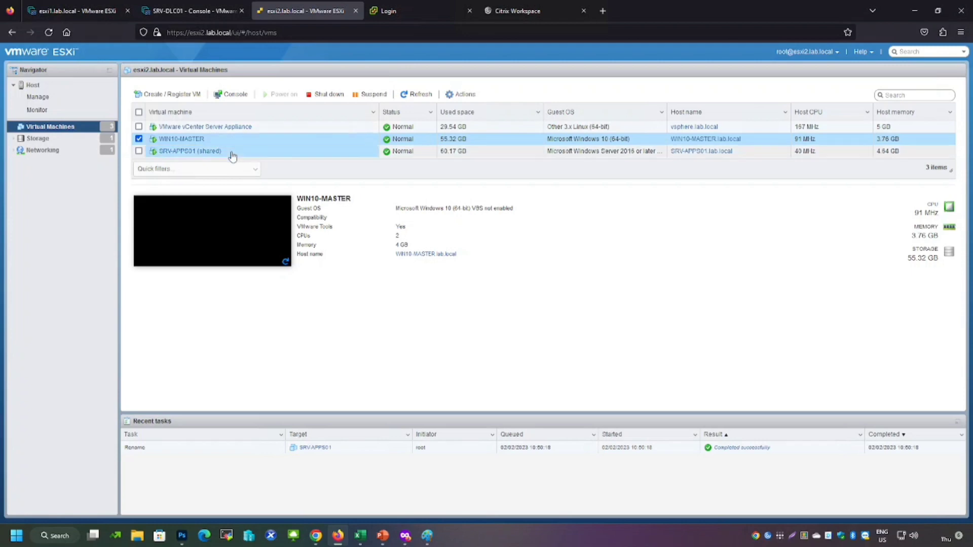
click(232, 152)
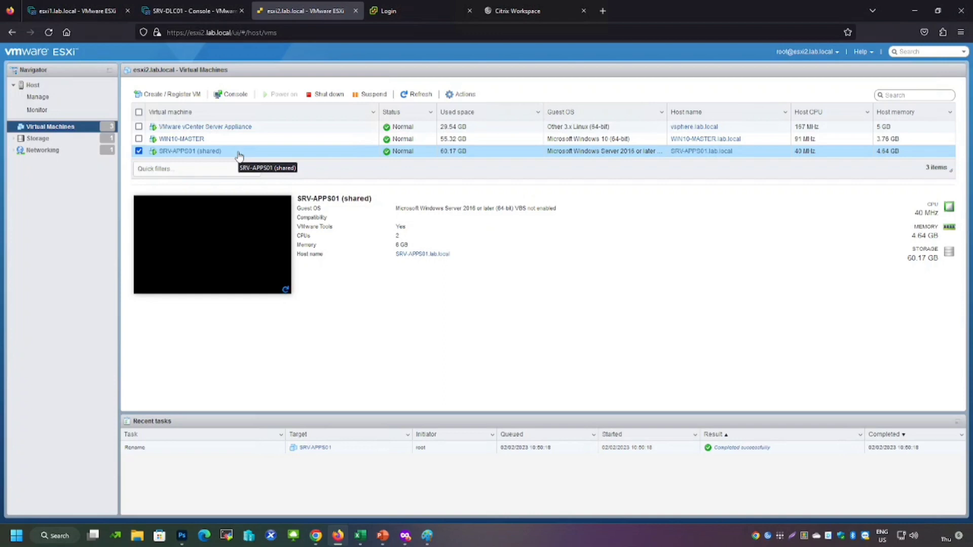
Open the SRV-APPS01 (shared) console and browse its Start menu applications
click(230, 94)
click(279, 136)
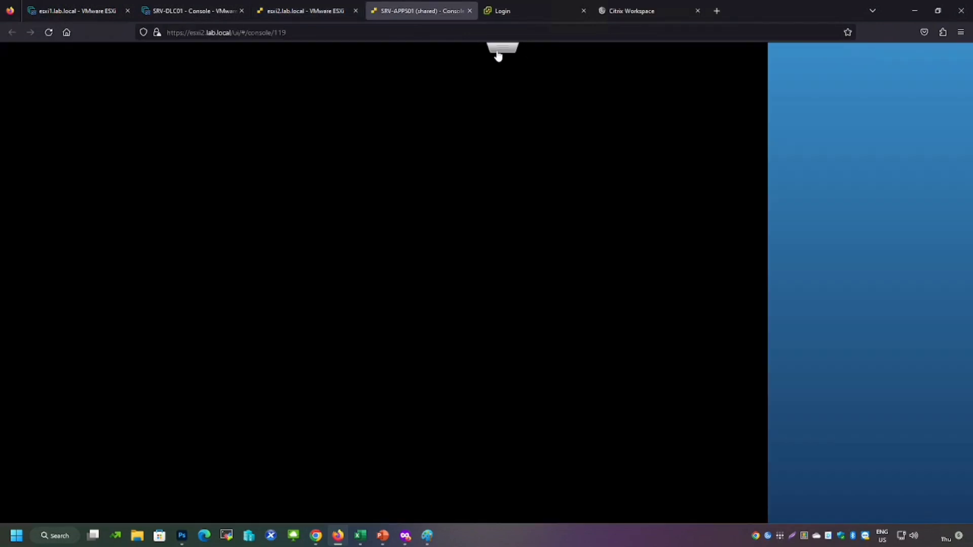
click(497, 52)
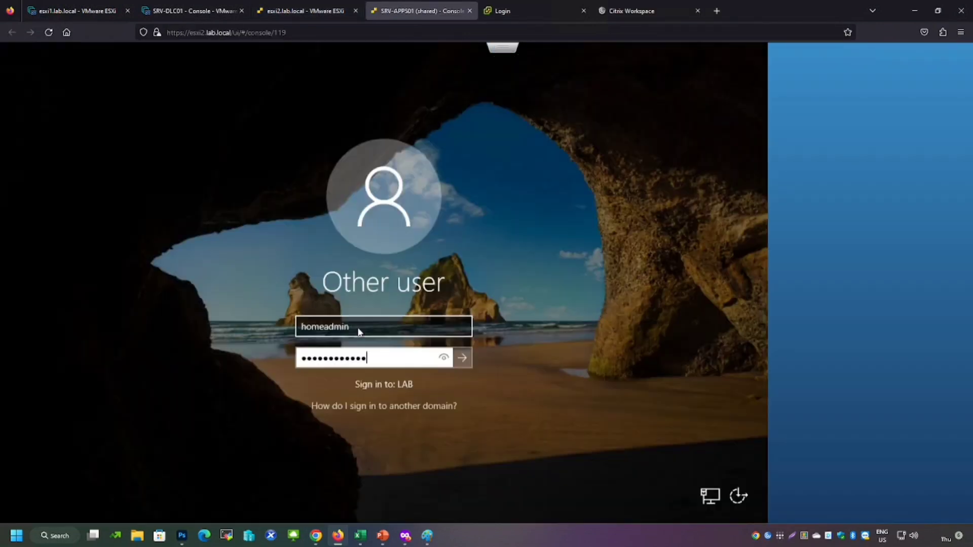
key(Return)
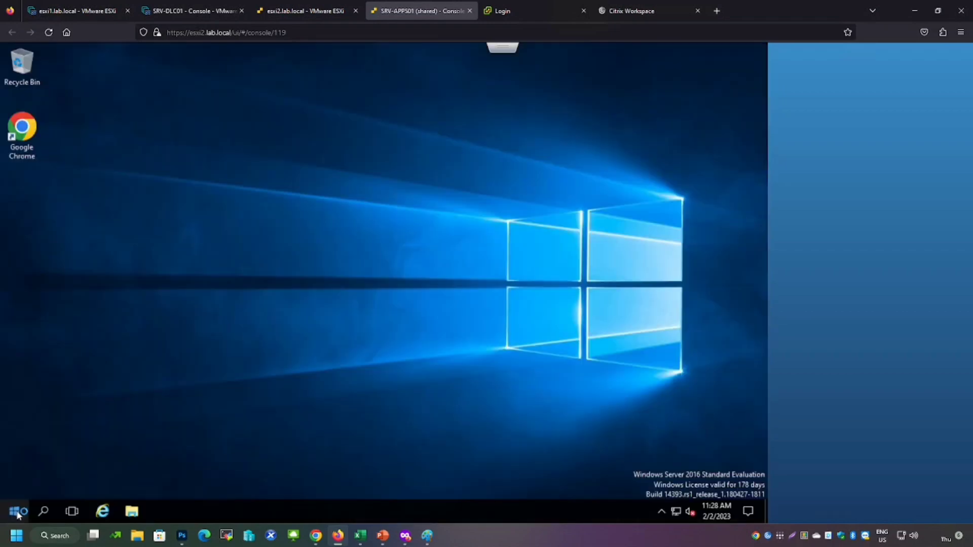
click(17, 511)
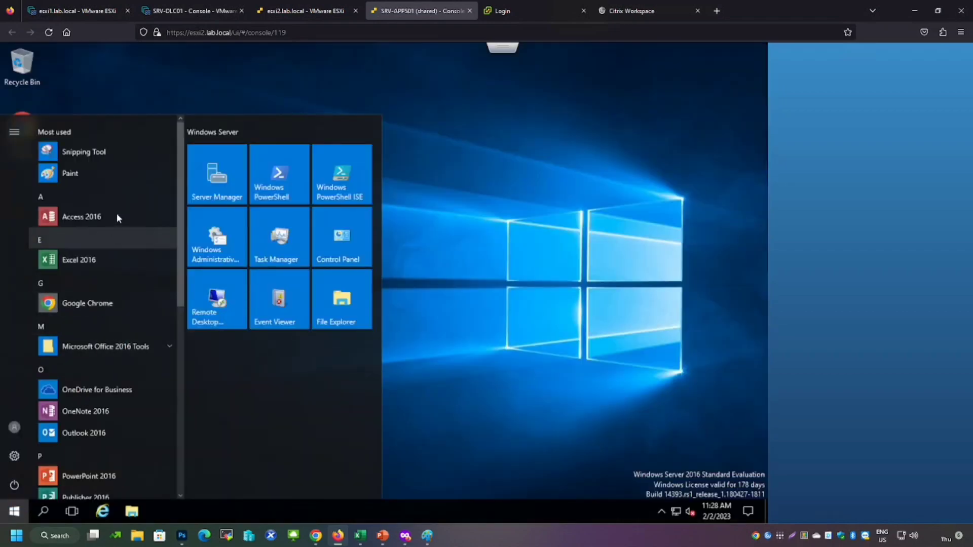
click(90, 346)
scroll(89, 344, down, 10)
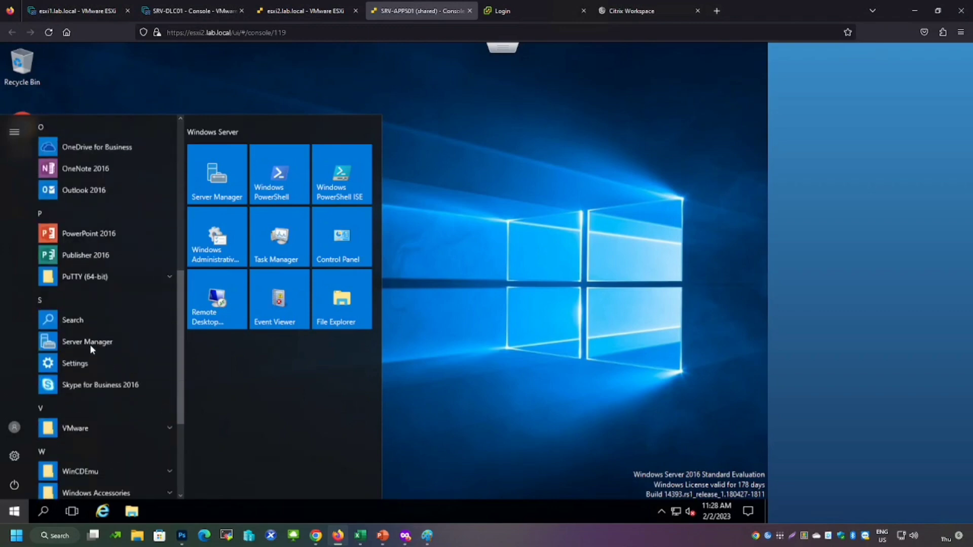
scroll(90, 344, up, 15)
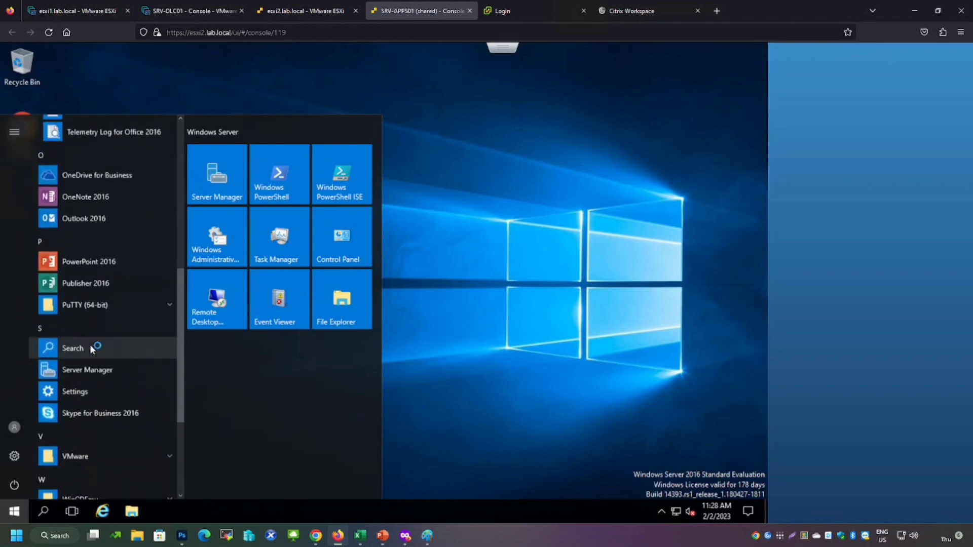
click(509, 284)
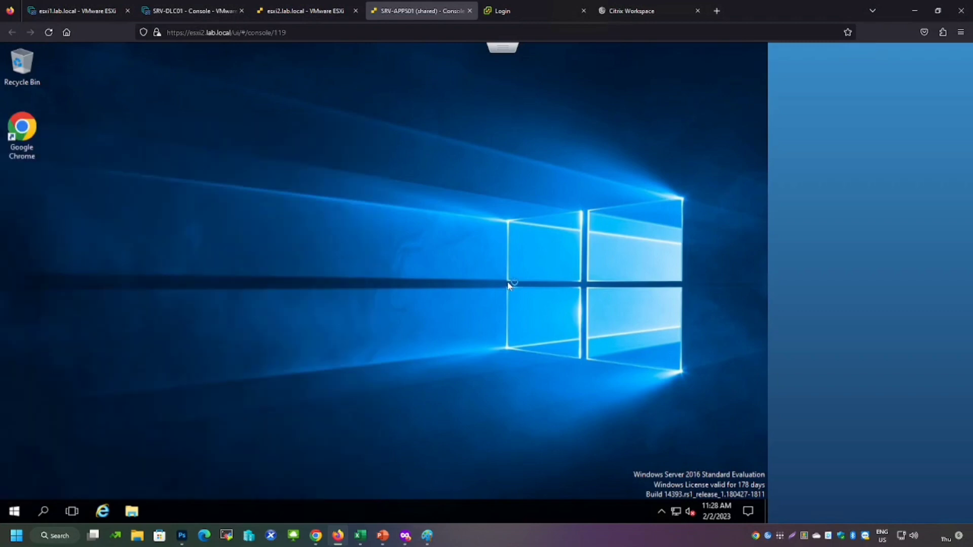
Return to Citrix Studio and start creating a machine catalog, moving past the introduction page
click(303, 13)
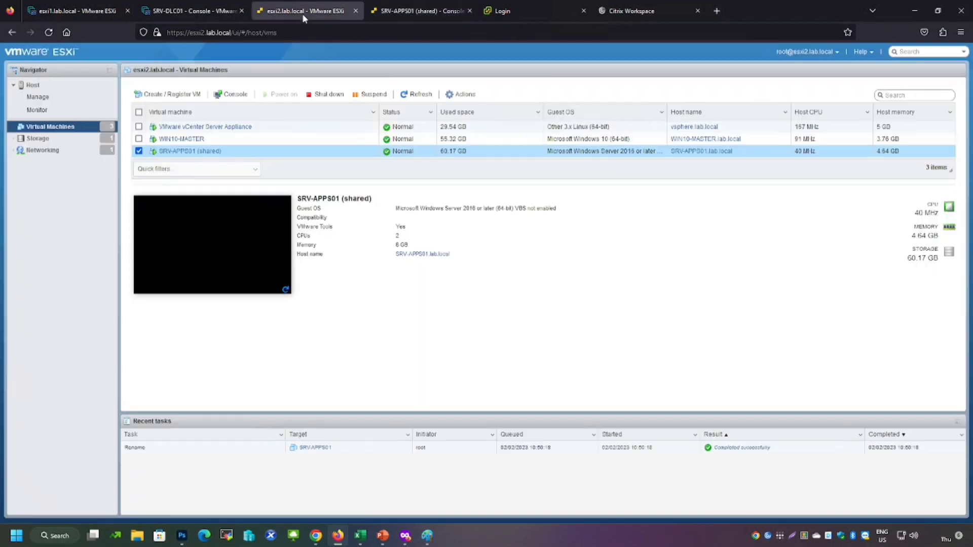
click(201, 12)
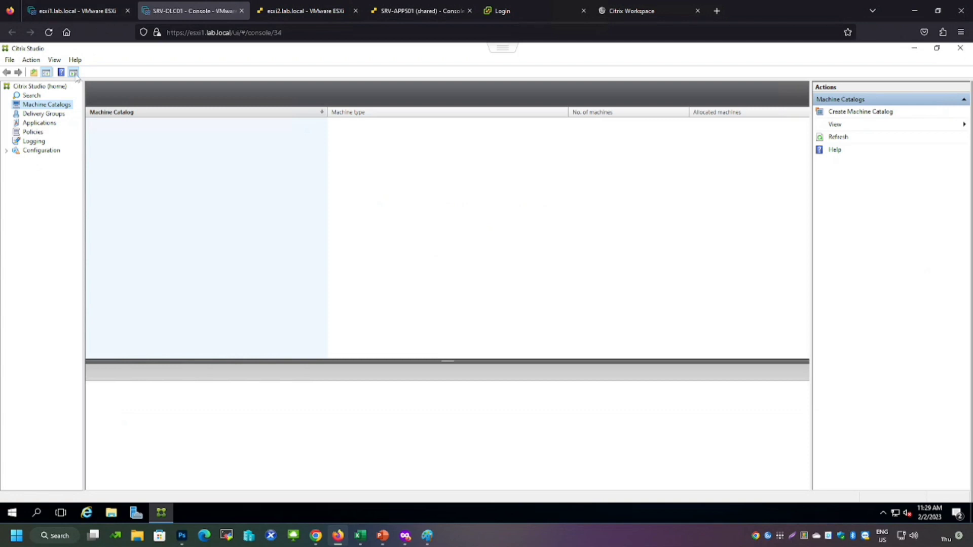
right_click(40, 108)
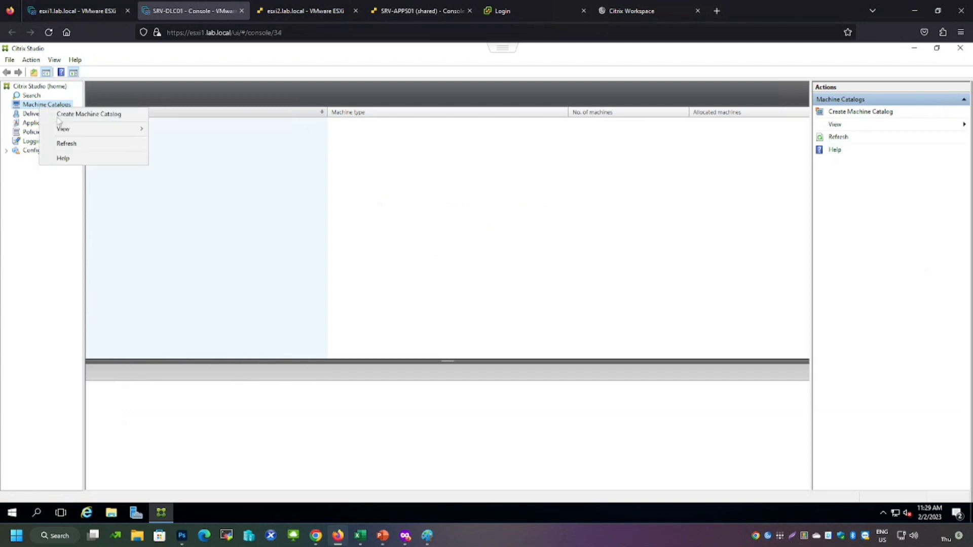
click(60, 114)
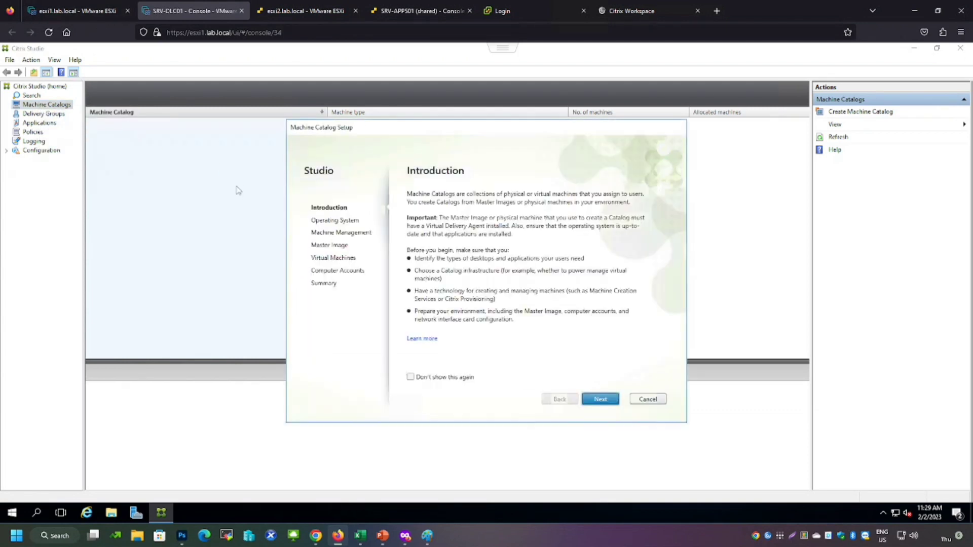
click(599, 399)
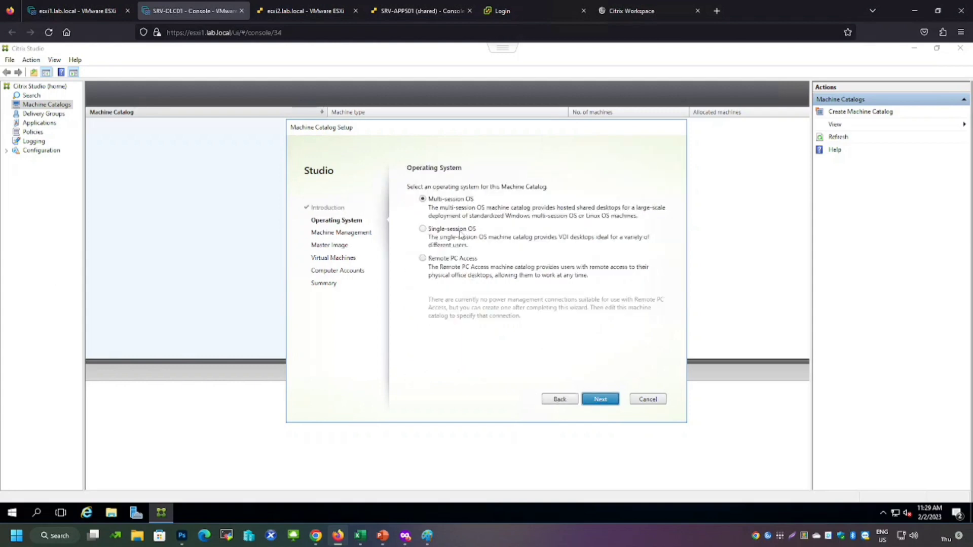
Choose Single-session OS and keep power-managed machines deployed with Citrix Machine Creation Services
click(423, 229)
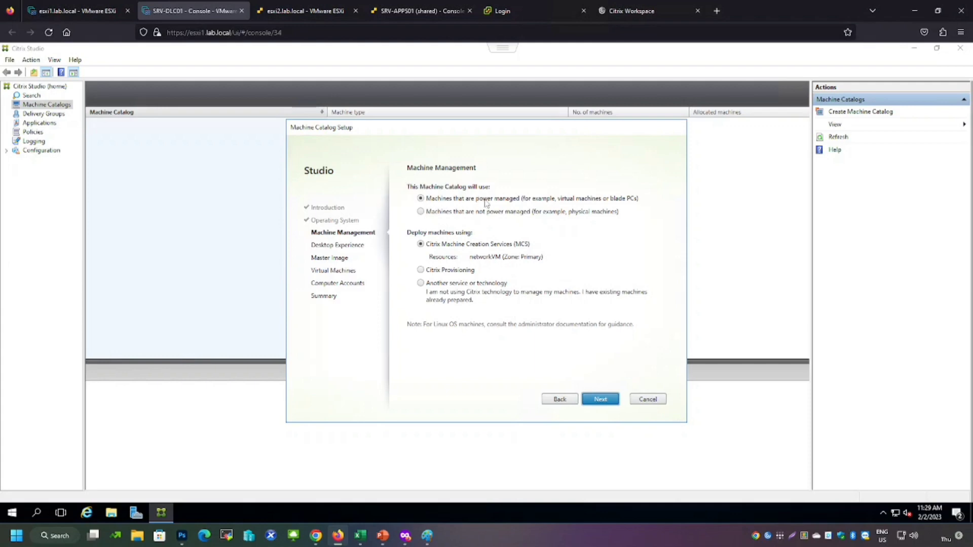
click(602, 401)
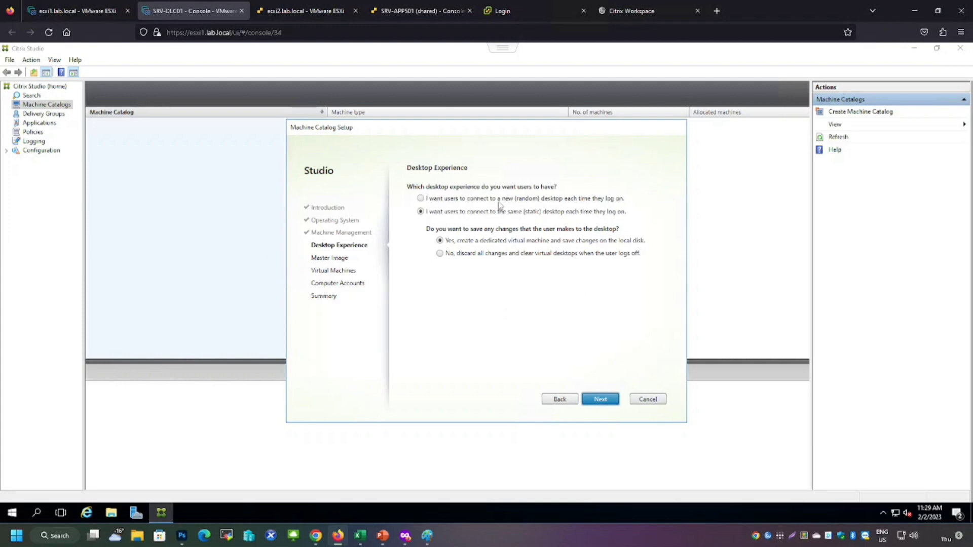
Set the desktop experience so users connect to a new random desktop each time they log on
click(422, 198)
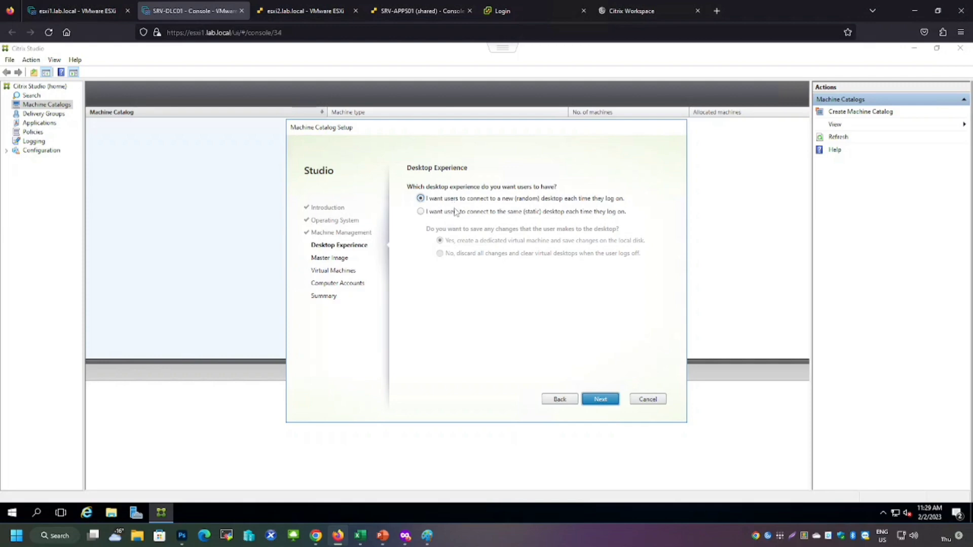
click(421, 212)
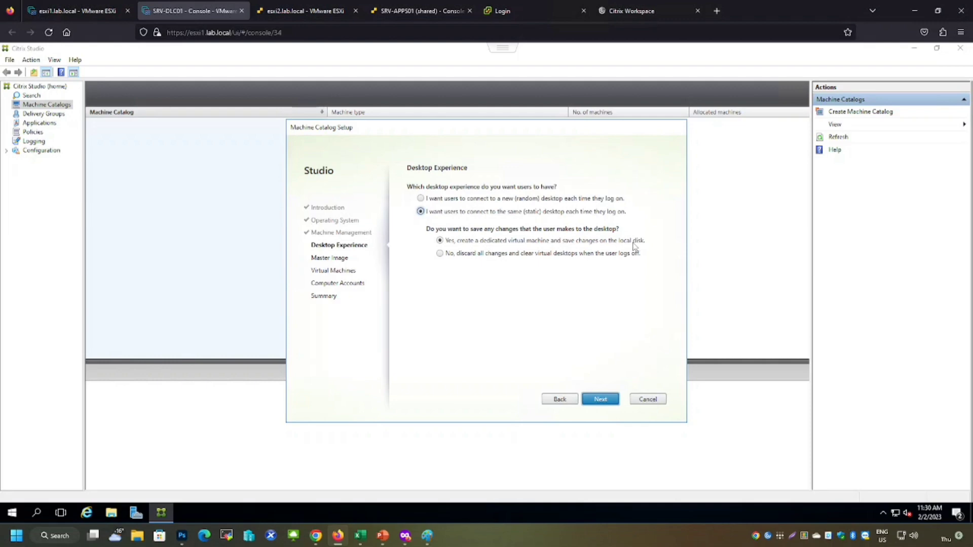
click(440, 254)
click(438, 202)
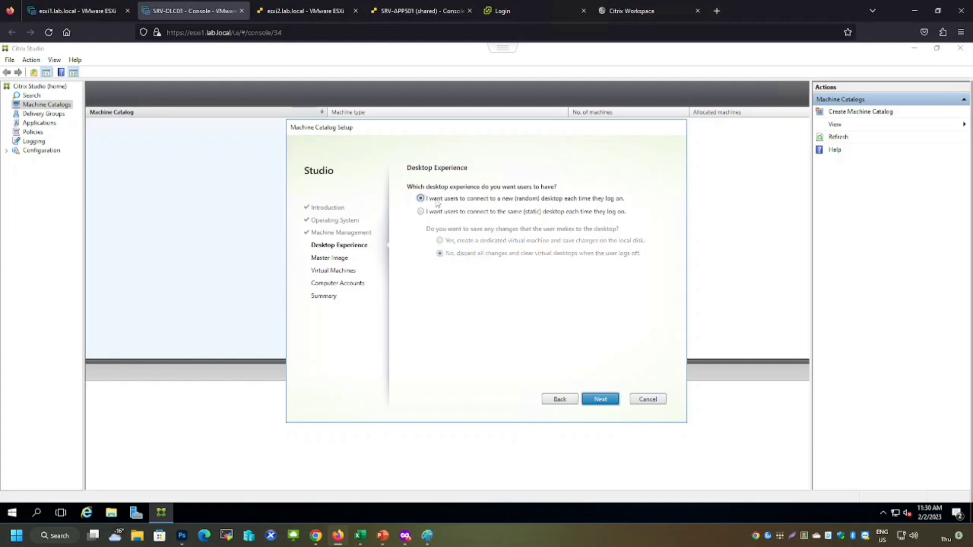
click(599, 401)
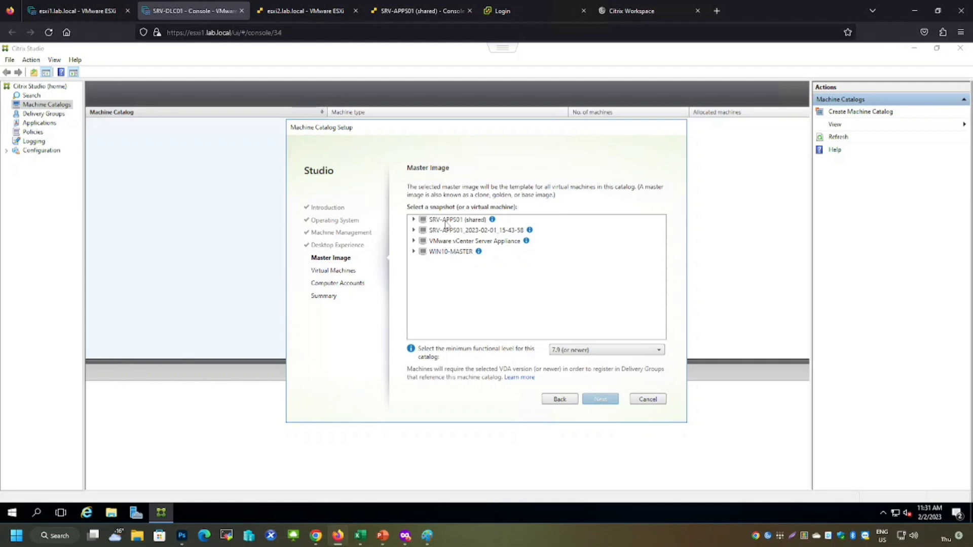
Select WIN10-MASTER as the master image and accept the default virtual machine count and memory
click(439, 252)
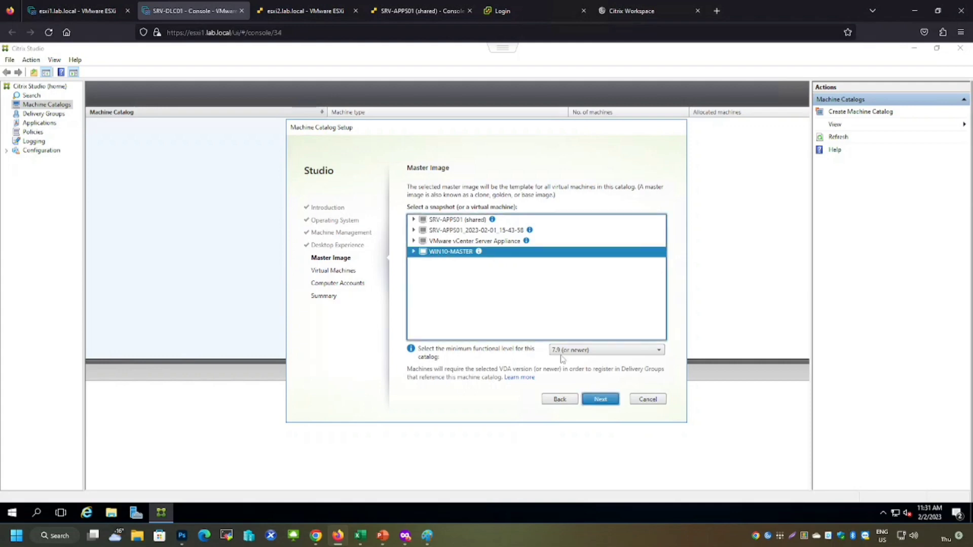
click(600, 400)
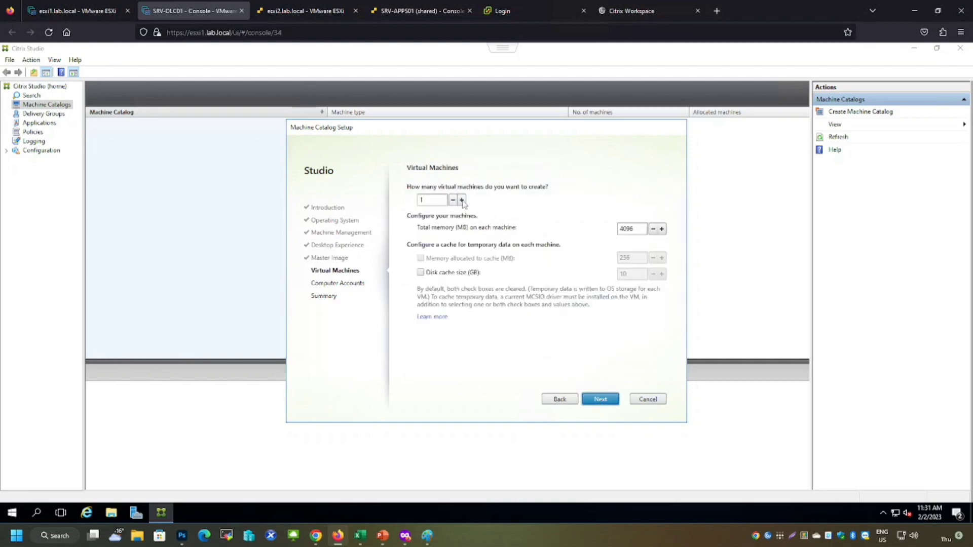
click(637, 228)
click(598, 404)
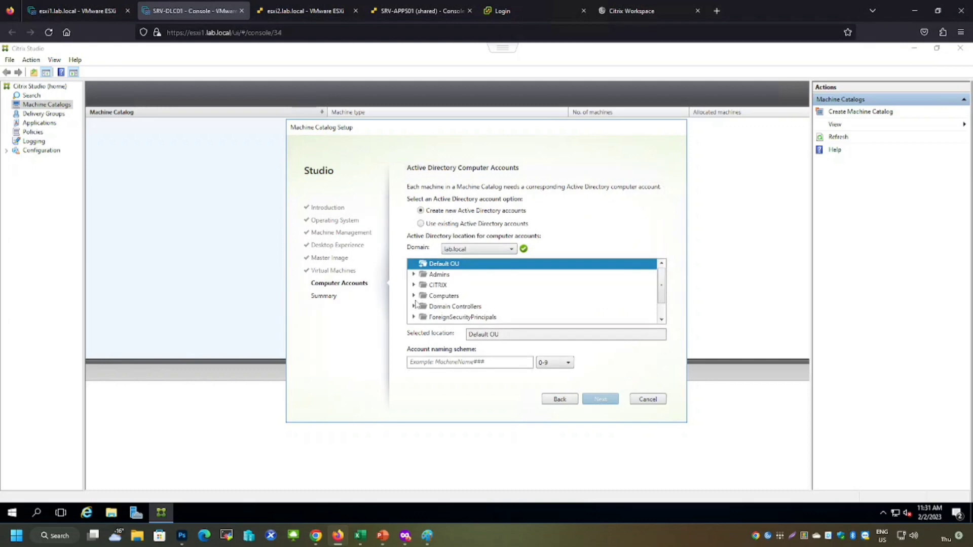
Place new computer accounts in the CITRIX Computers OU with the account naming scheme IT-##
click(414, 286)
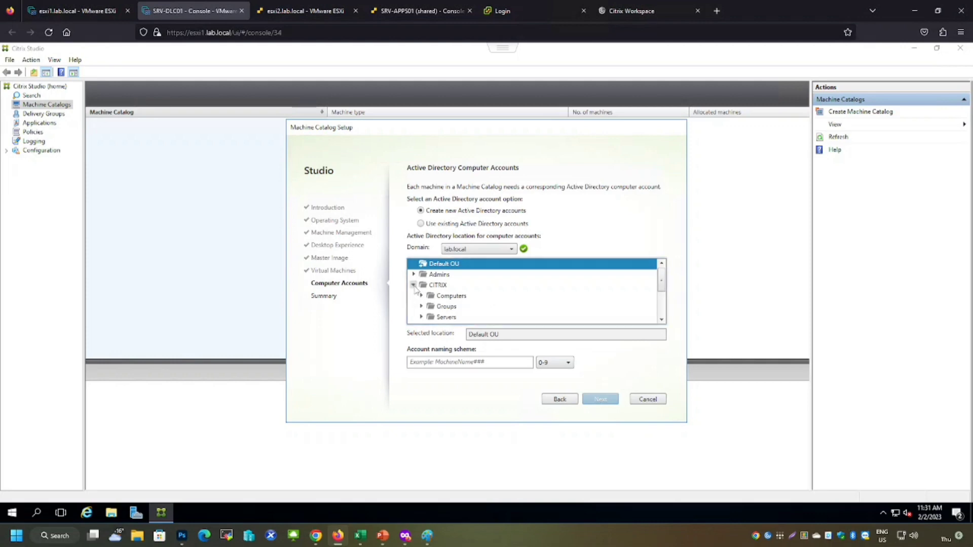
scroll(446, 289, down, 2)
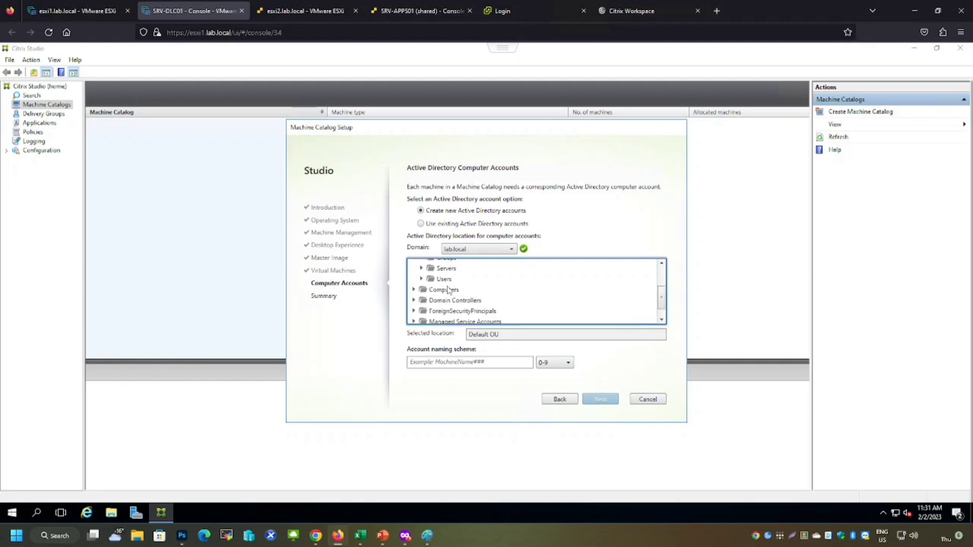
scroll(448, 289, up, 1)
click(453, 272)
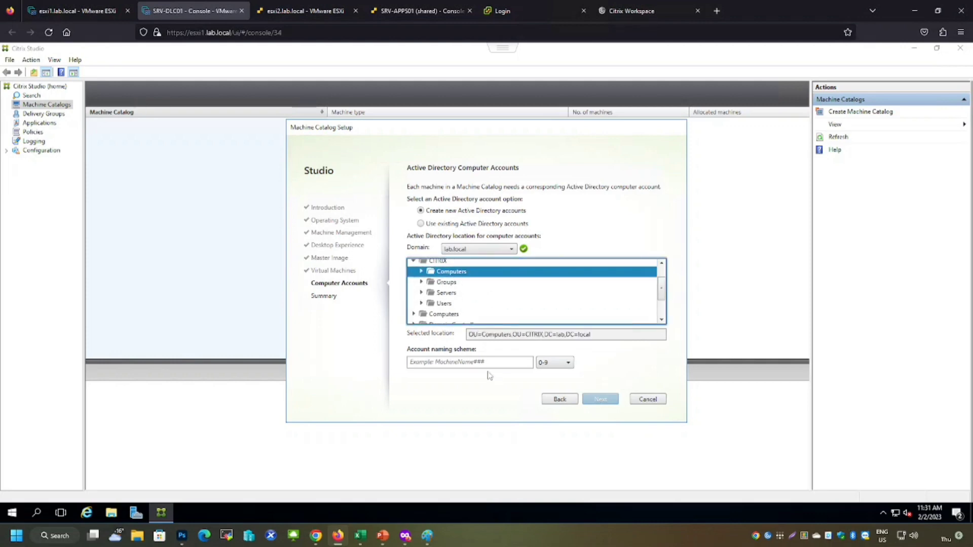
click(473, 361)
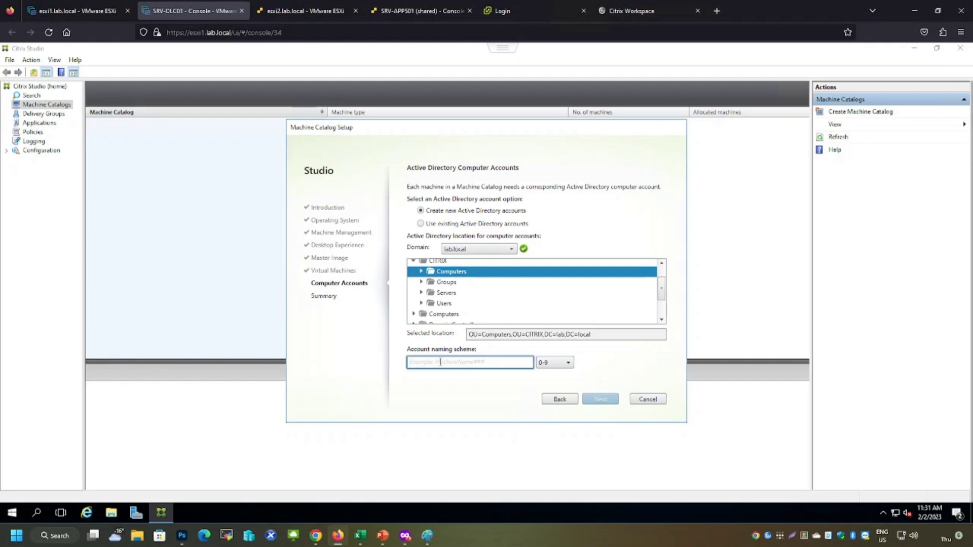
text(IT-##)
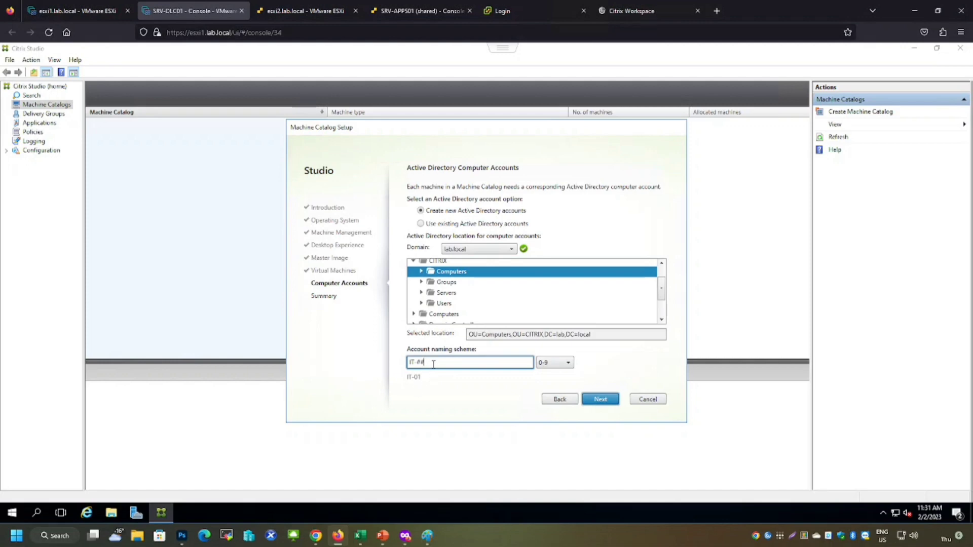
click(601, 400)
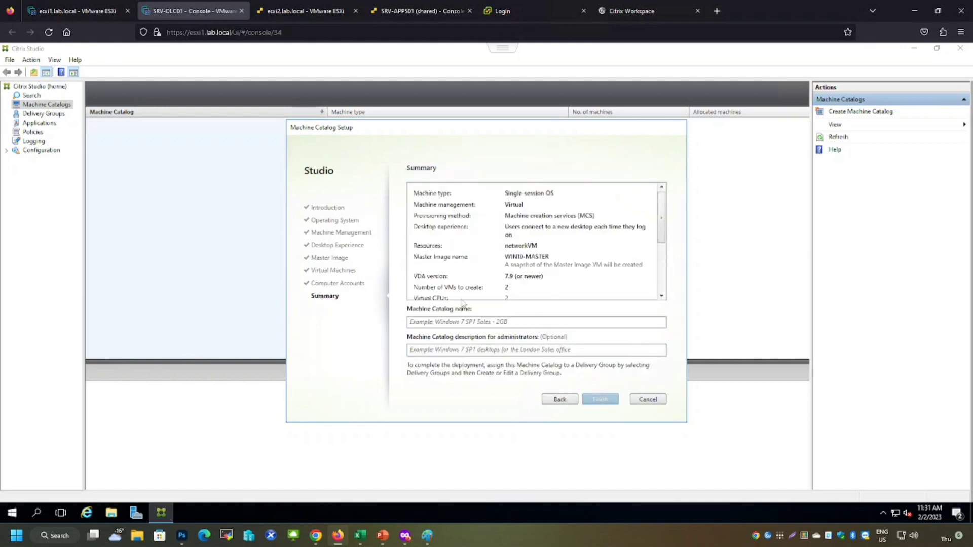
Name the catalog Windows 10 with the administrator description For IT admins and finish creating it
click(436, 322)
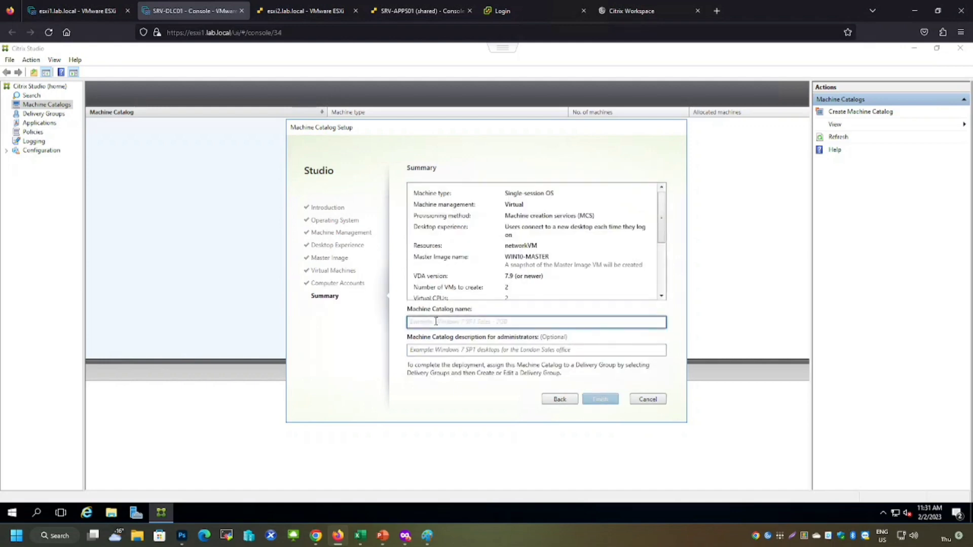
text(Windows 10)
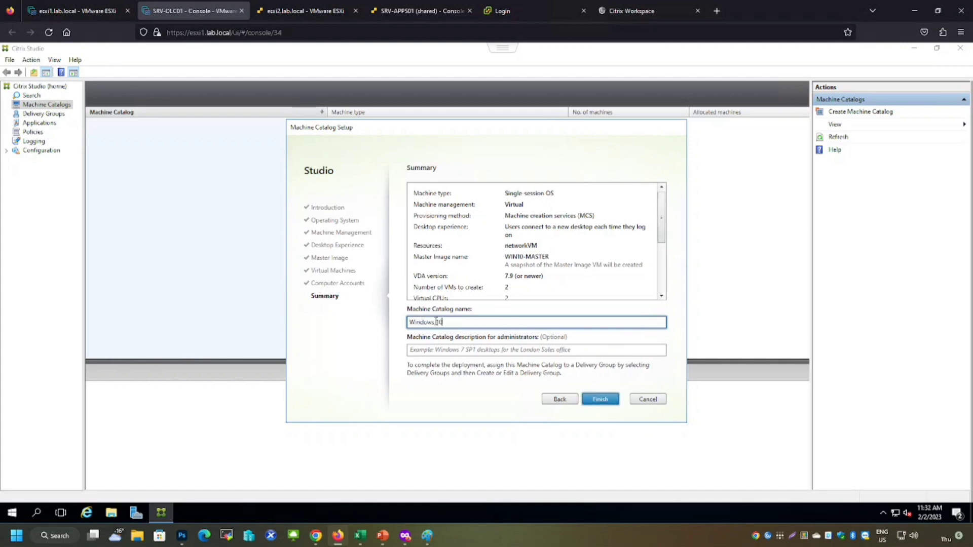
key(Tab)
text(For)
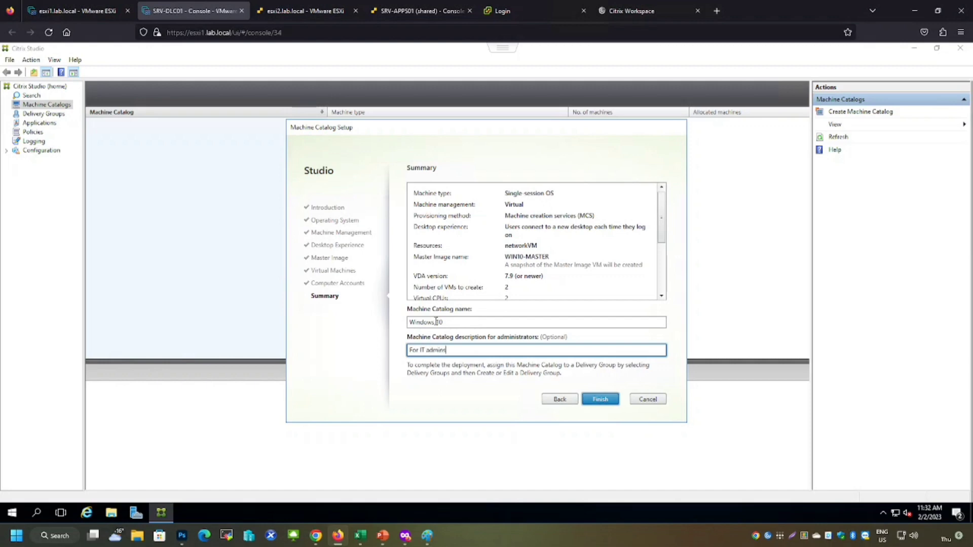
click(597, 400)
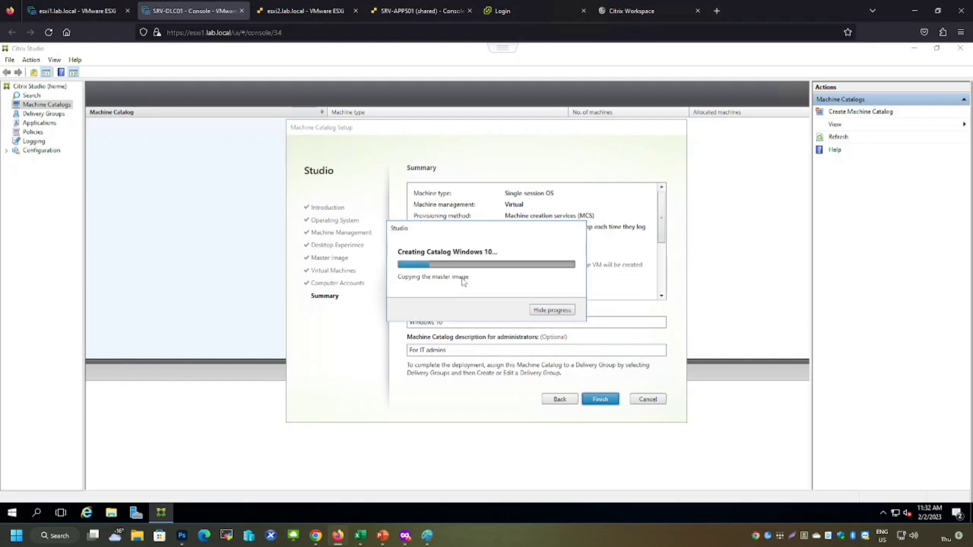
Refresh the ESXi host's virtual machine list to check the catalog's provisioning
click(269, 14)
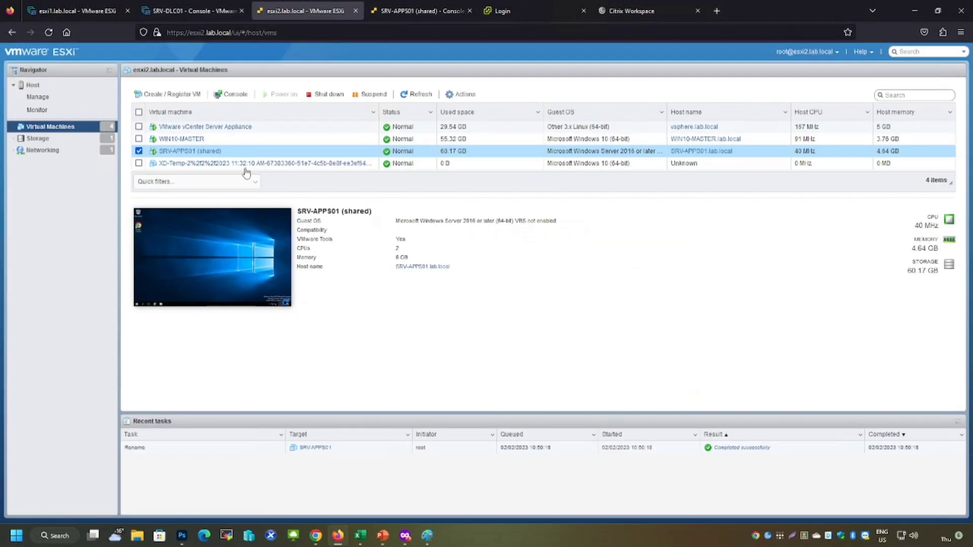
click(416, 94)
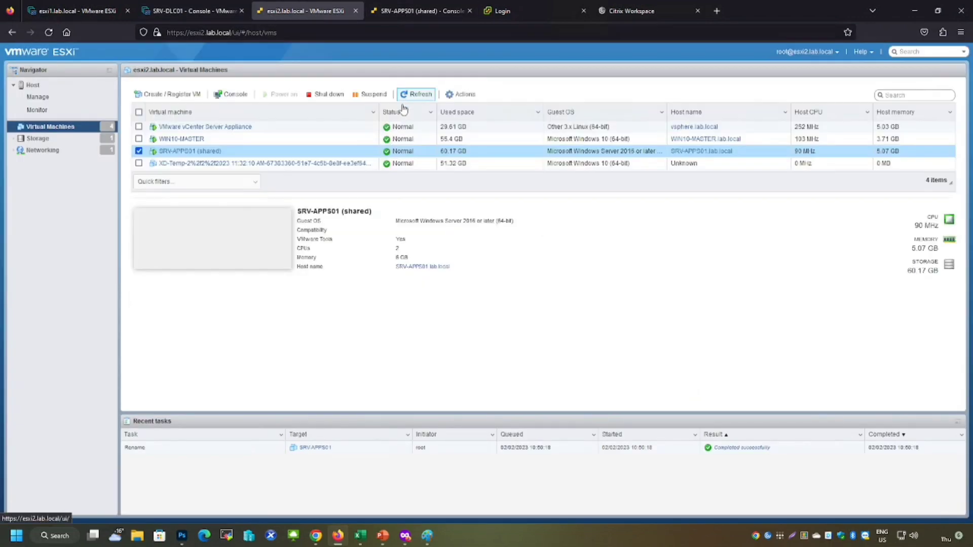
Start a new machine catalog for Multi-session OS, keeping power-managed machines deployed with Citrix Machine Creation Services
click(198, 16)
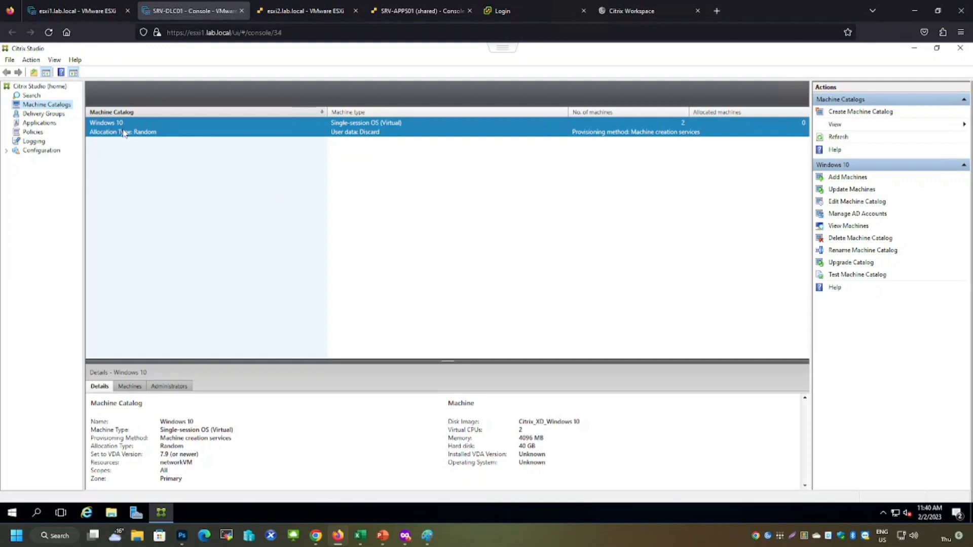
right_click(41, 106)
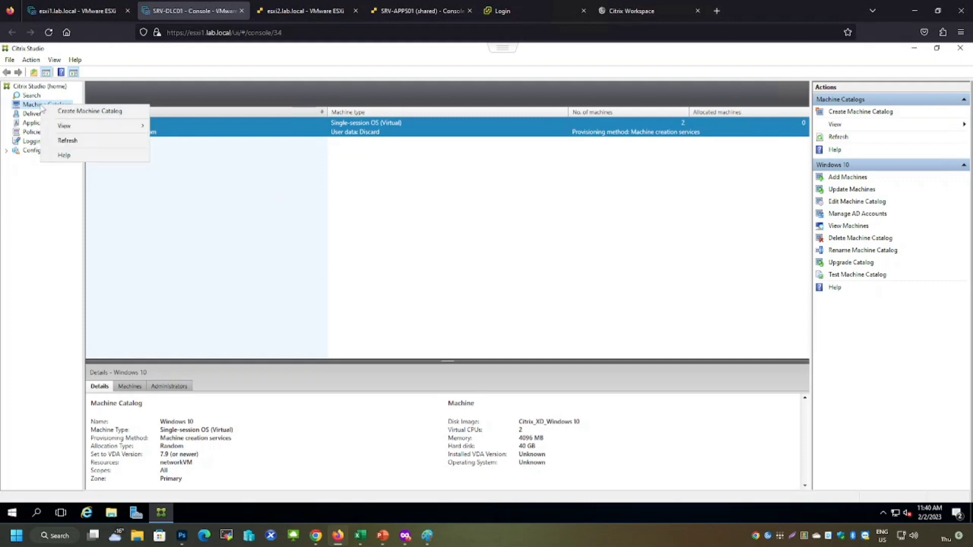
click(67, 110)
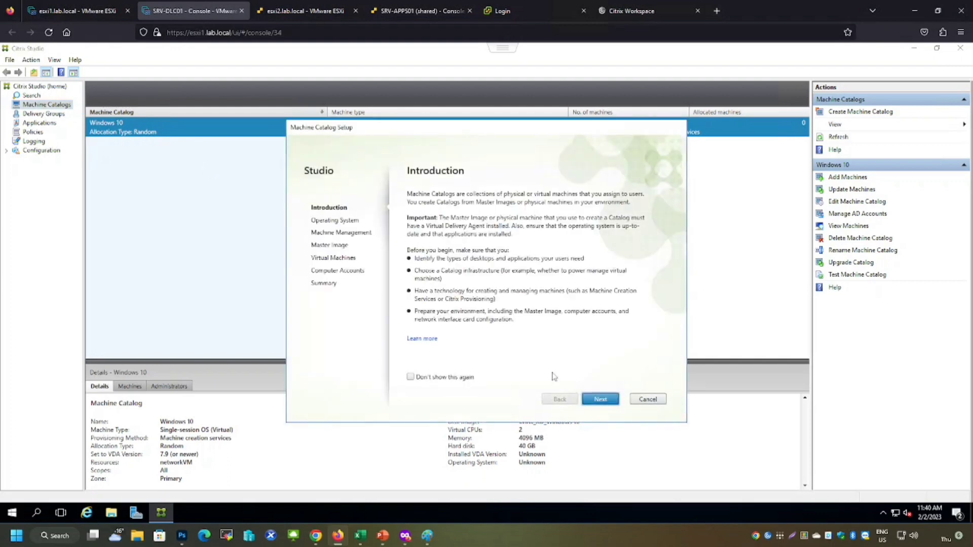
click(599, 399)
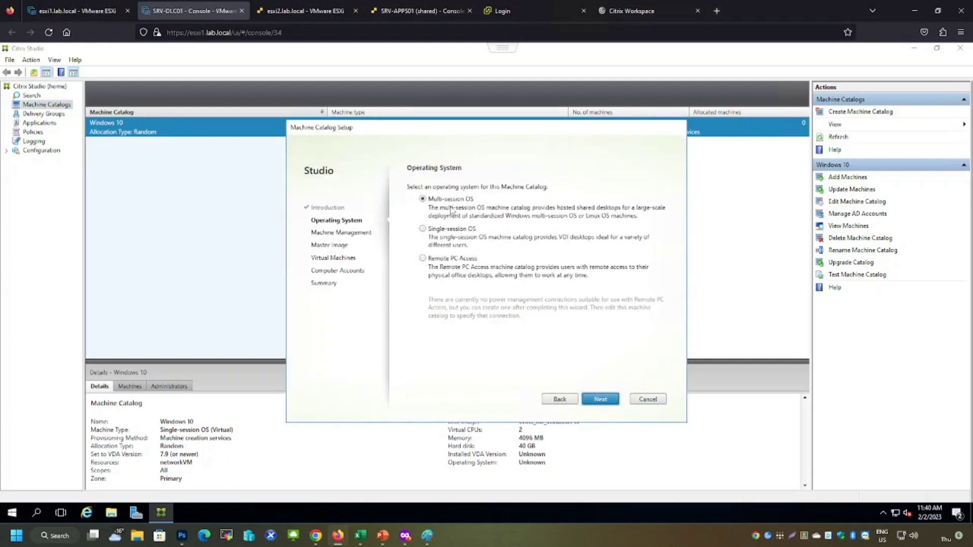
click(600, 400)
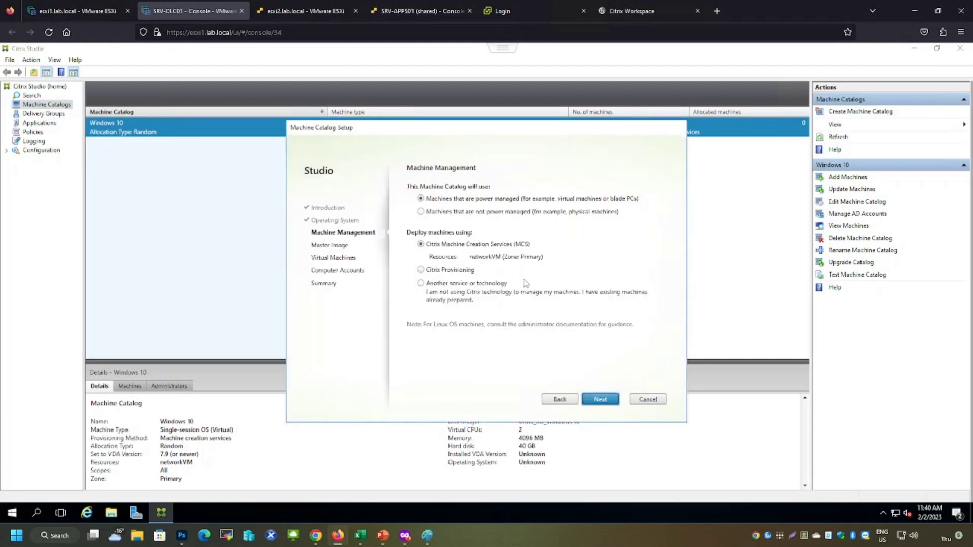
click(600, 400)
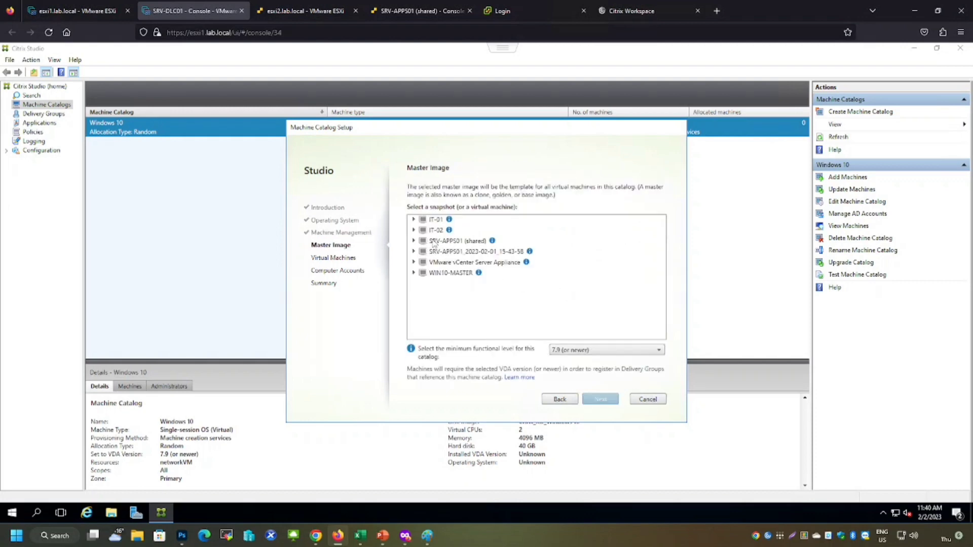
Select SRV-APPS01 (shared) as the master image and set each machine's total memory to 4096 MB
click(444, 244)
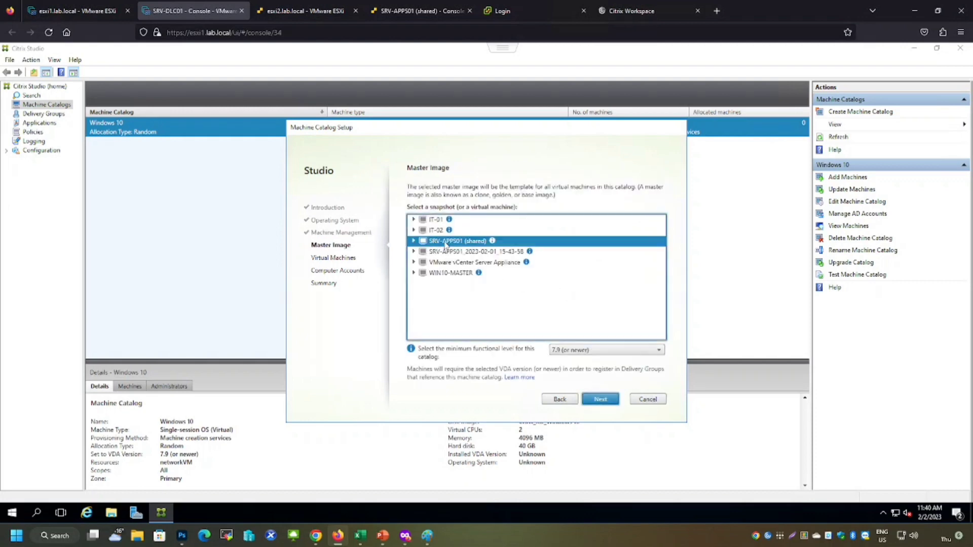
click(601, 400)
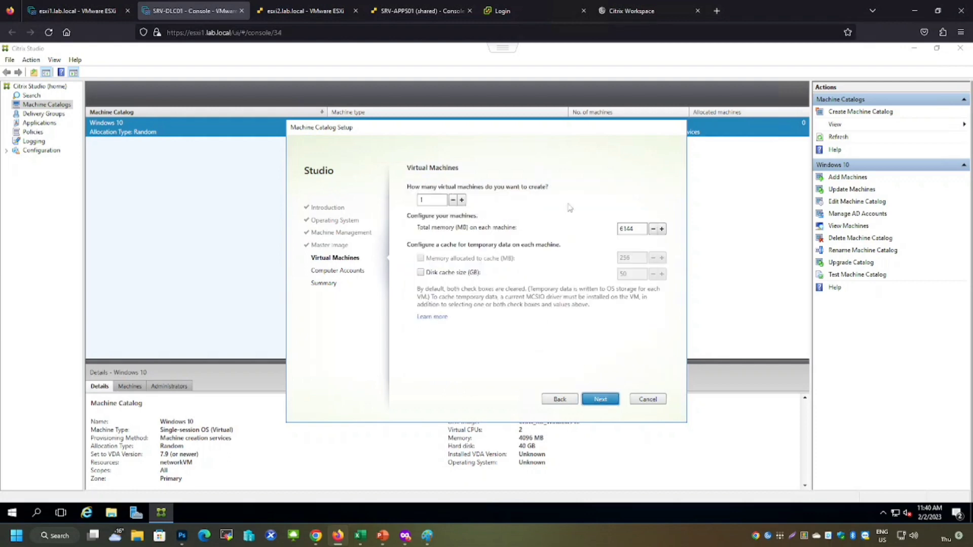
drag(637, 229, 602, 234)
text(4096)
click(601, 400)
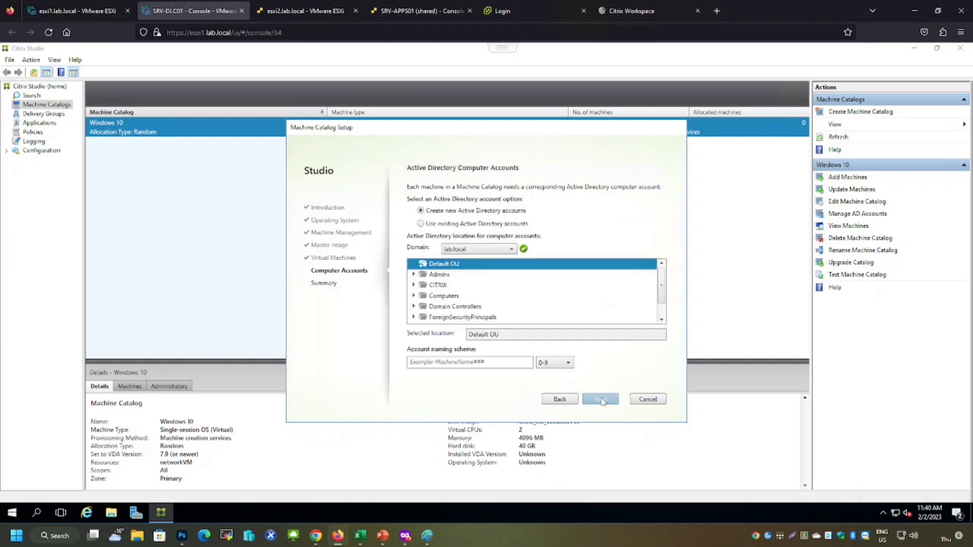
Place new computer accounts in the CITRIX Computers OU with the account naming scheme SERVER-##
click(414, 285)
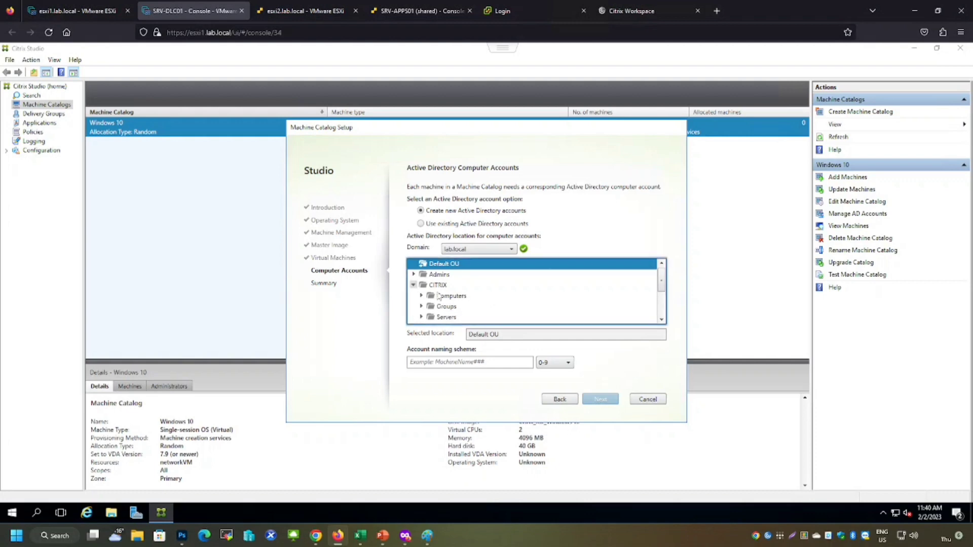
click(450, 297)
click(504, 360)
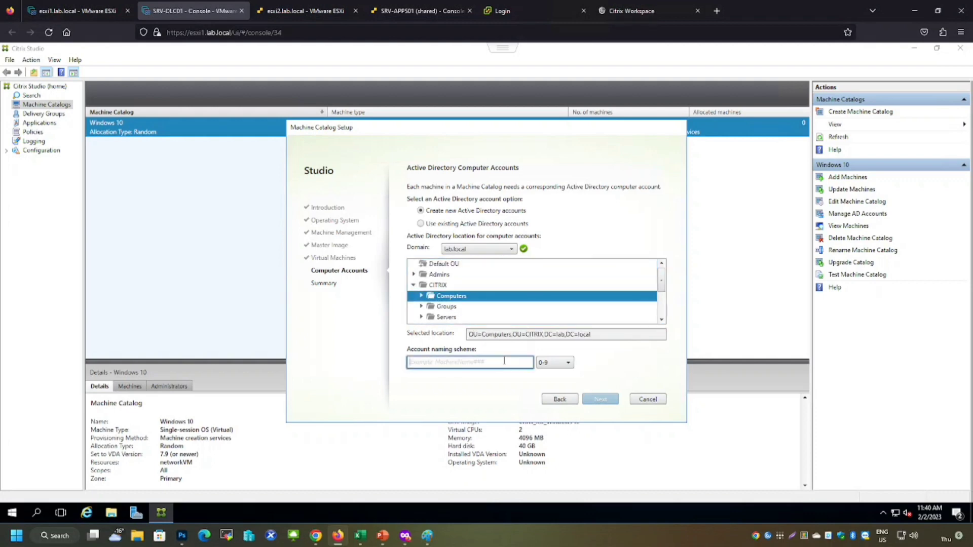
text(SERVER-##)
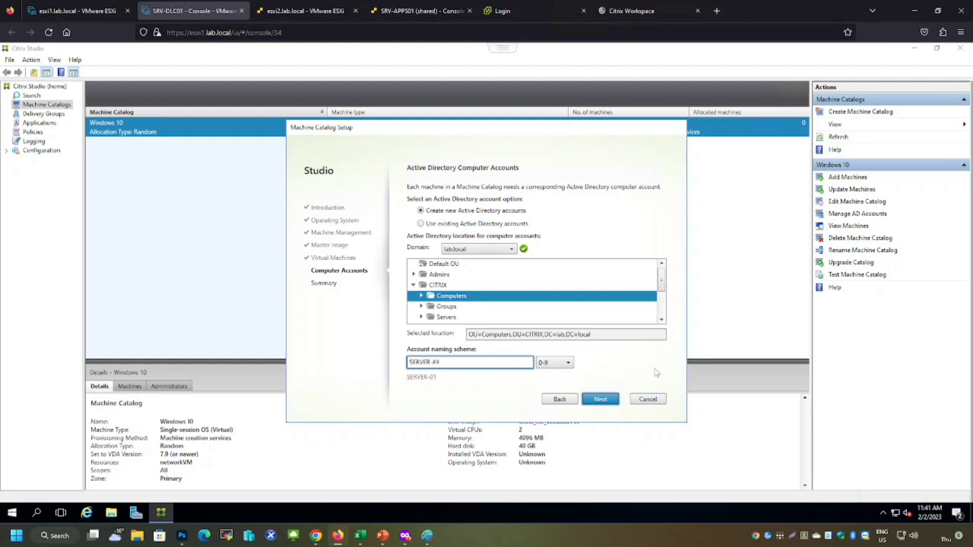
click(603, 400)
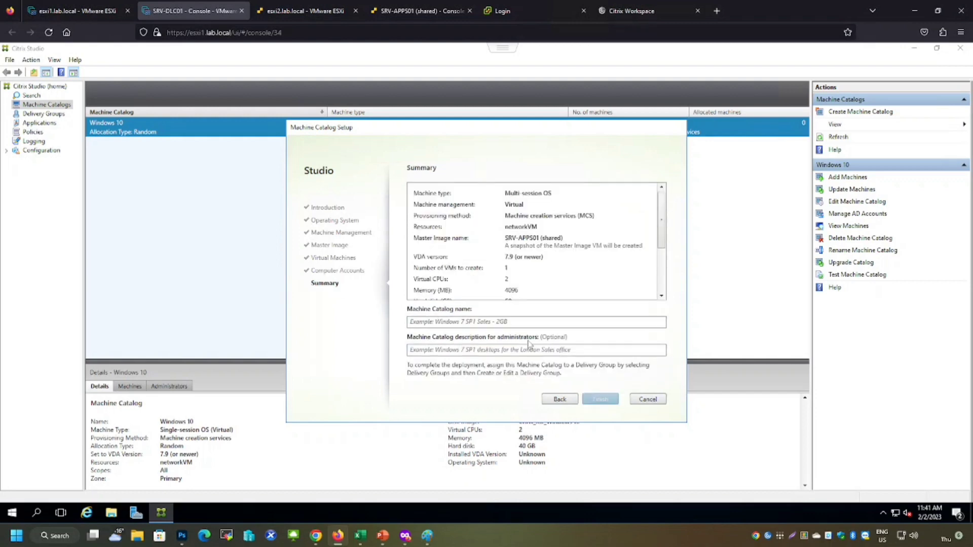
Name the catalog Windows Server 2016 with the administrator description For IT admins and finish creating it
click(494, 323)
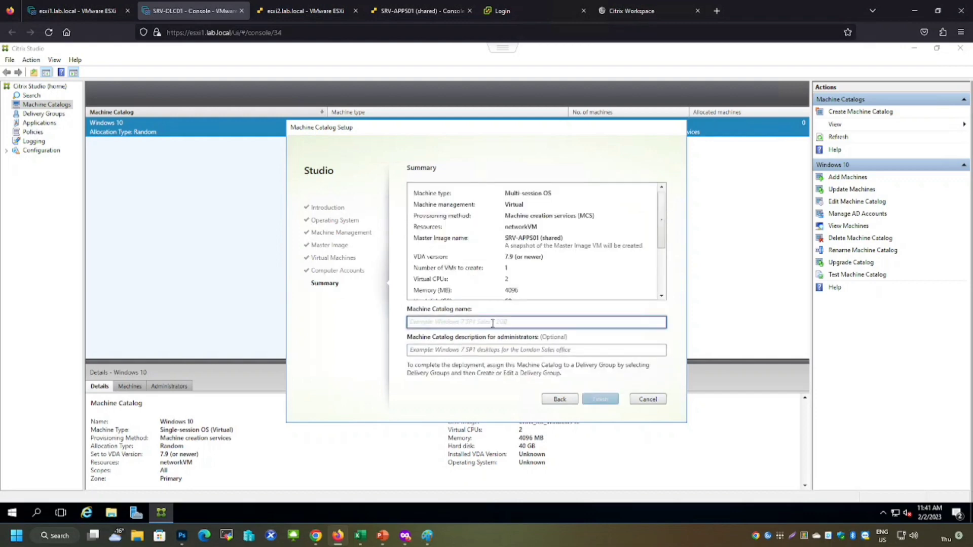
text(Windows S)
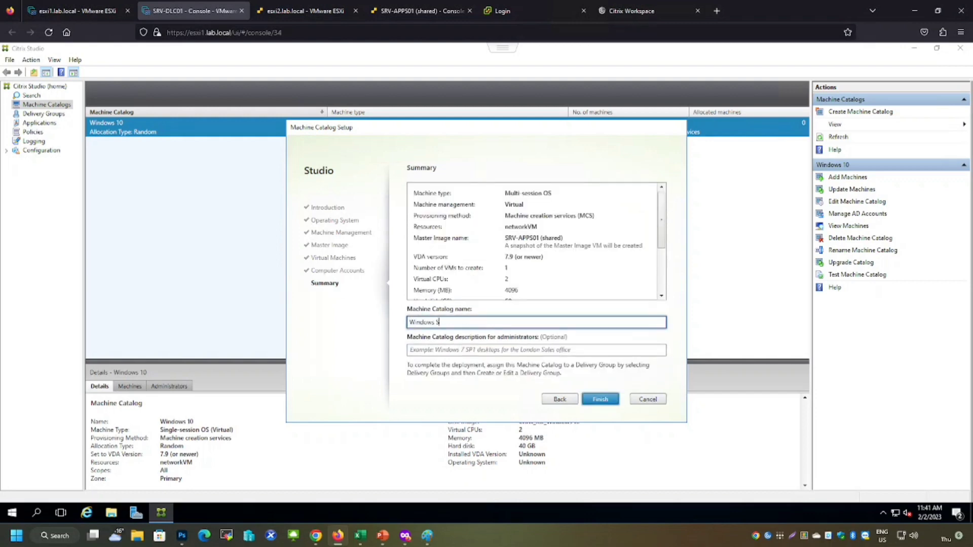
text(erver 2016)
key(Tab)
text(R)
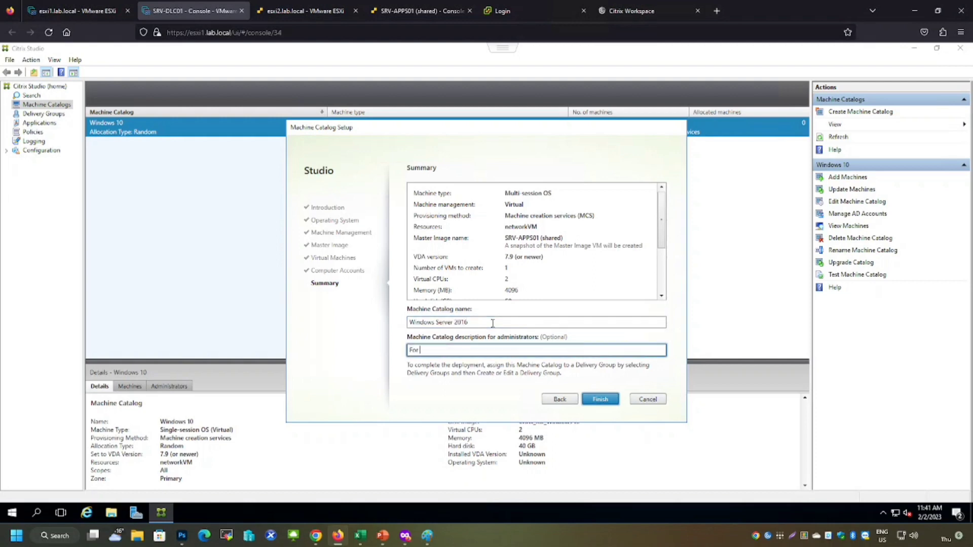
click(596, 401)
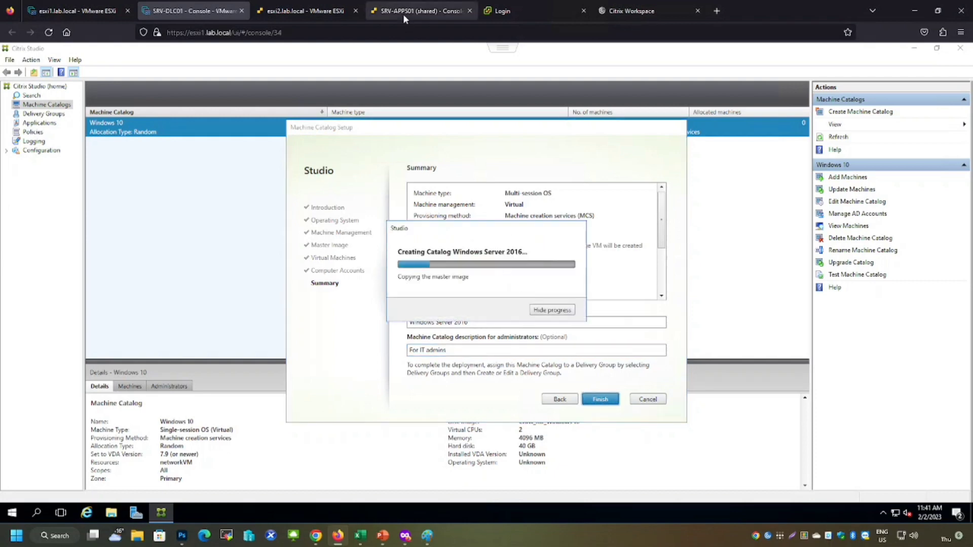
Shut down the WIN10-MASTER virtual machine on the ESXi host
click(305, 11)
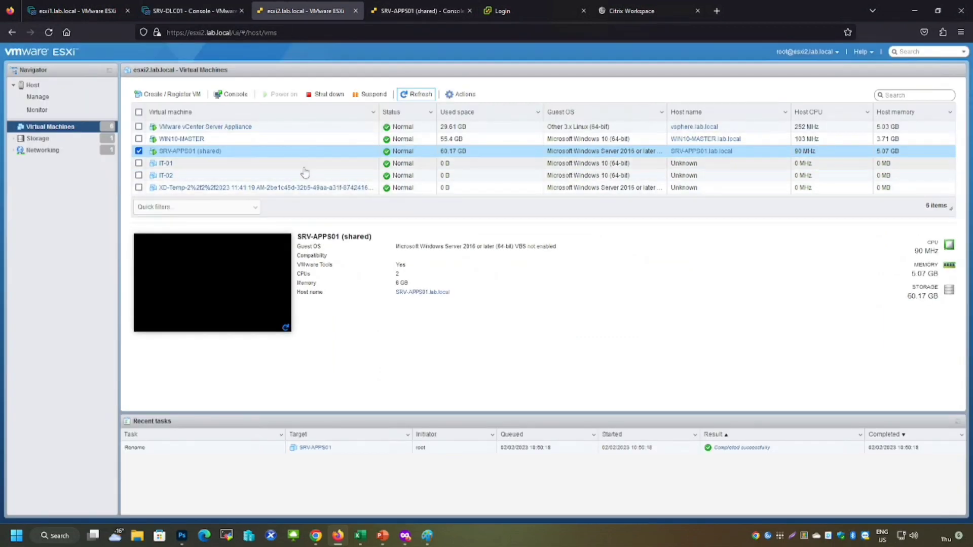
click(209, 165)
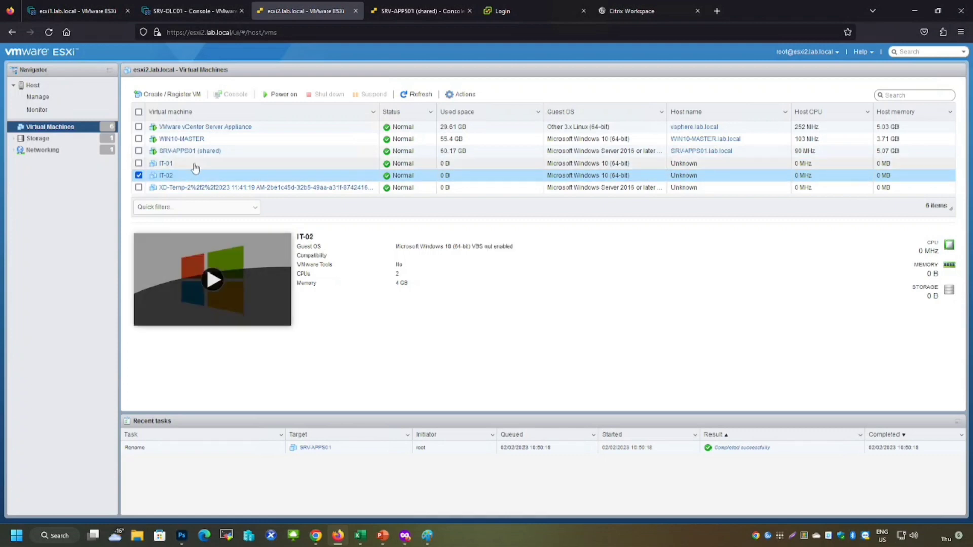
click(224, 141)
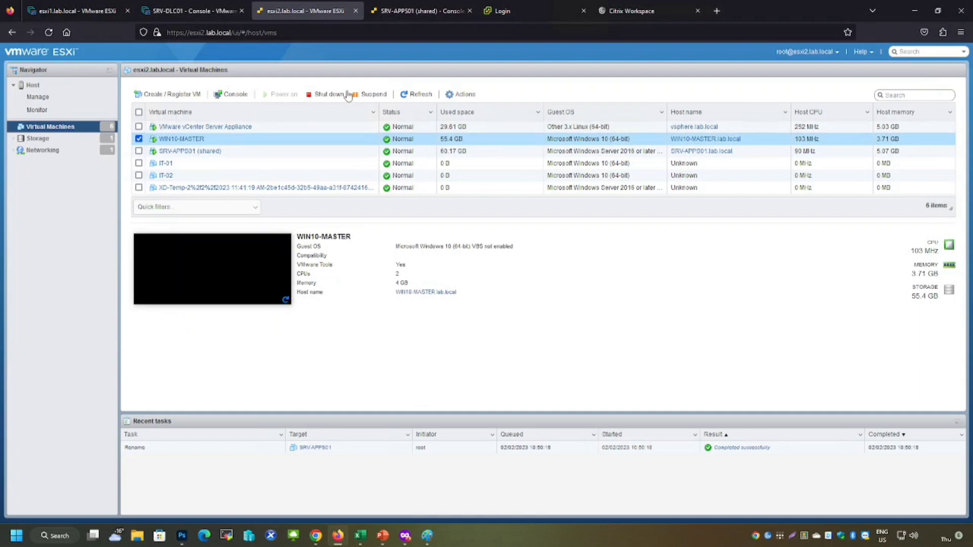
click(316, 97)
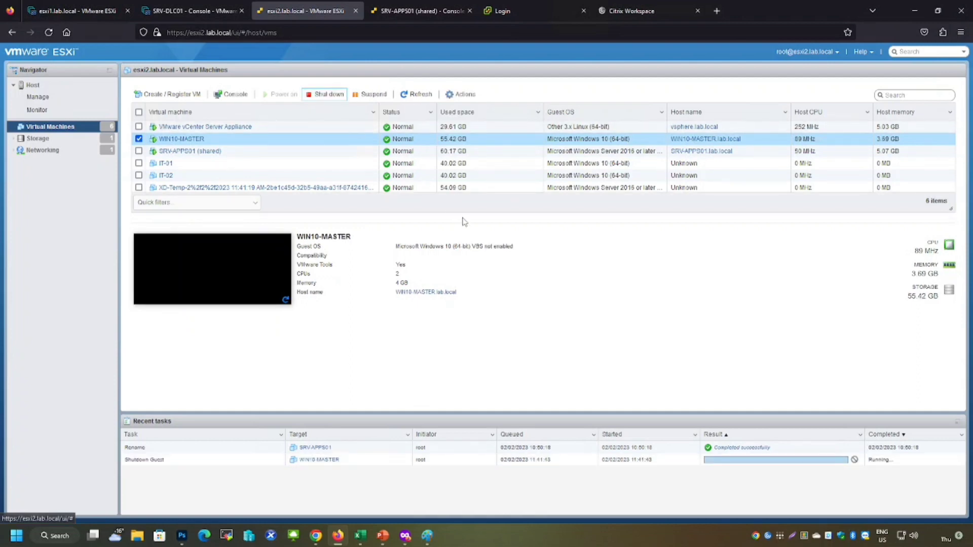
Power on the IT-01 and IT-02 virtual machines
click(222, 163)
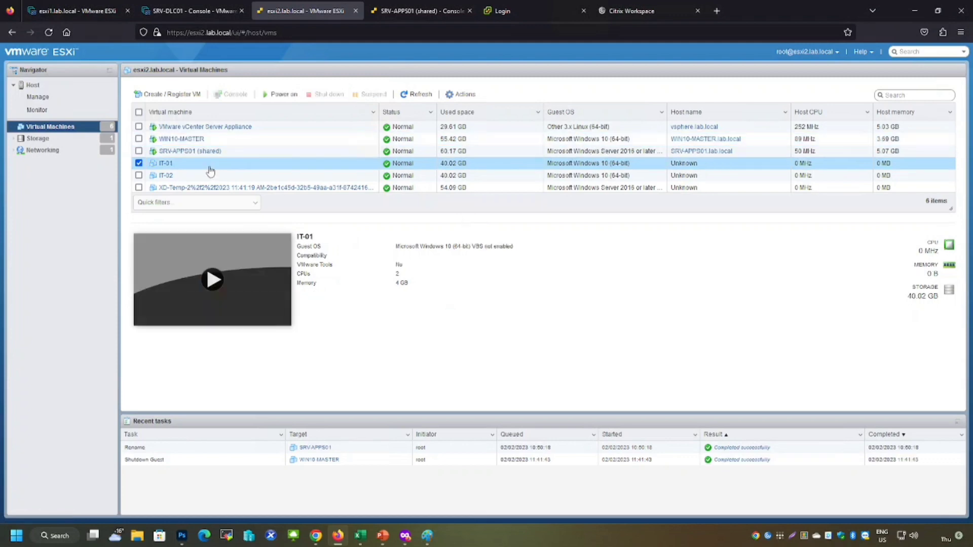
click(278, 95)
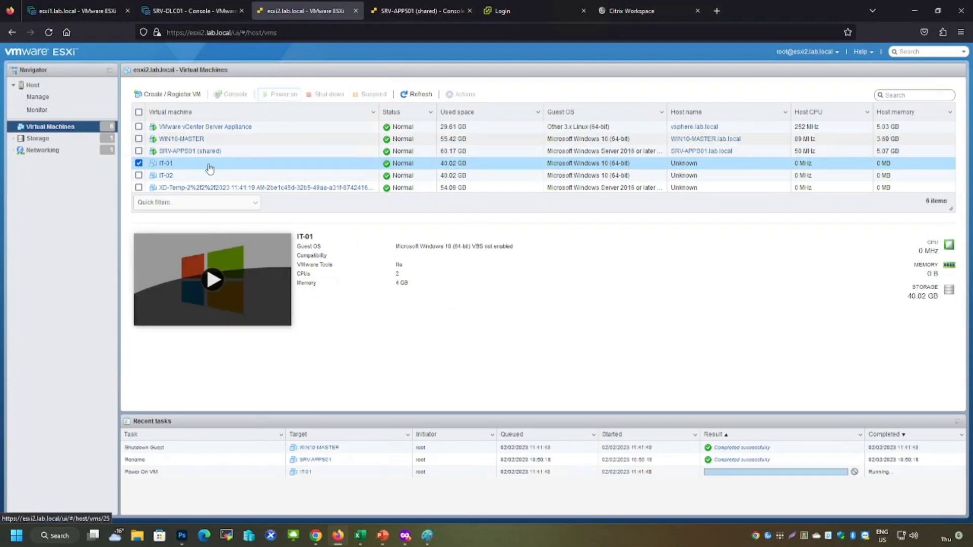
click(194, 179)
click(278, 94)
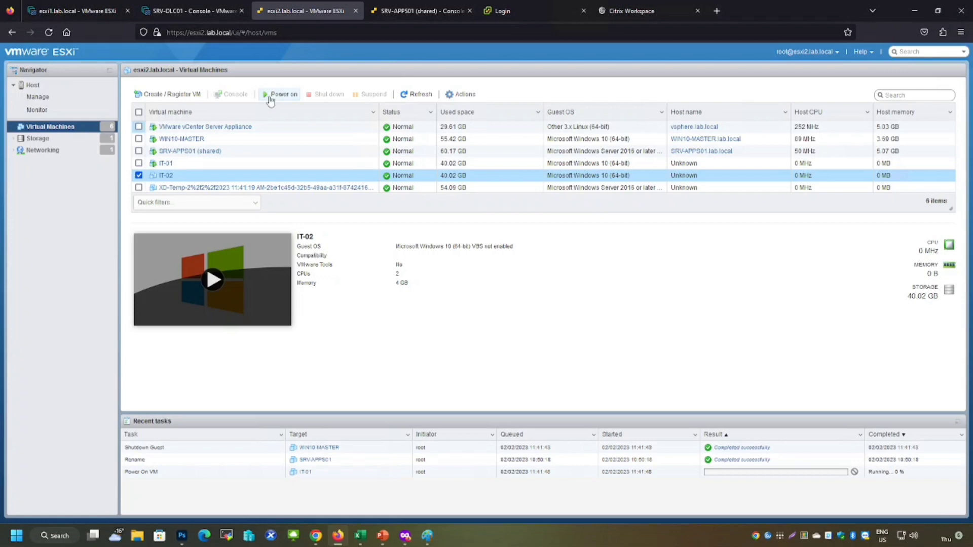
Review both machine catalogs in Studio and the new SERVER-01 virtual machine on the ESXi host
click(203, 15)
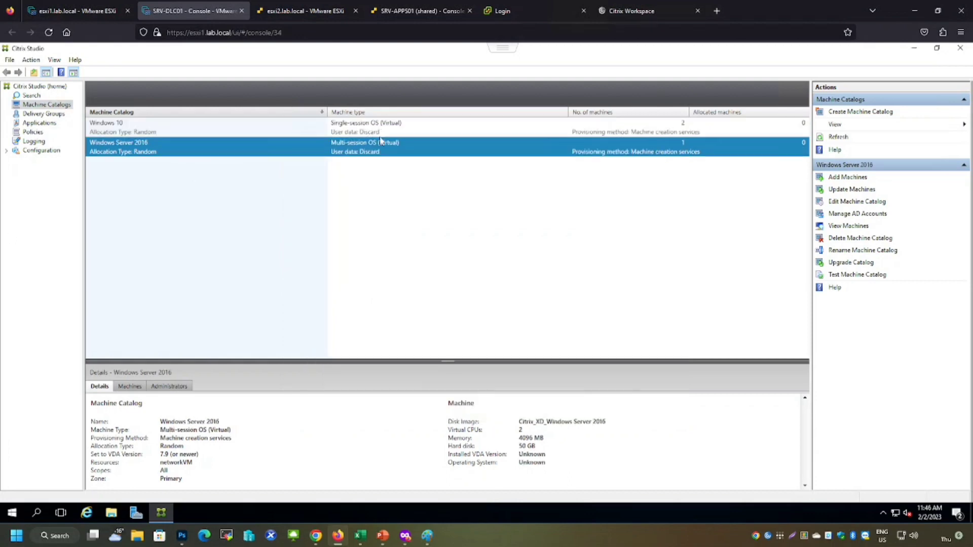
click(169, 130)
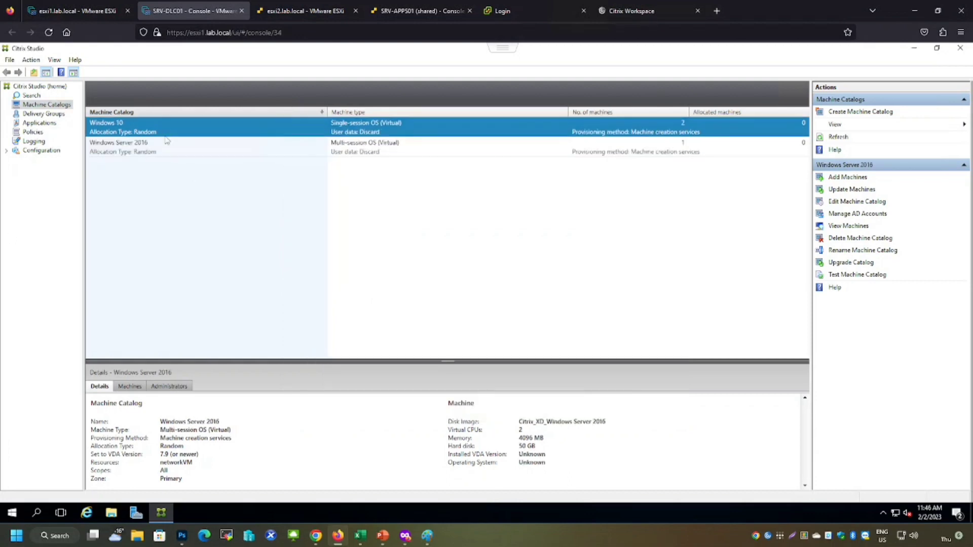
click(158, 153)
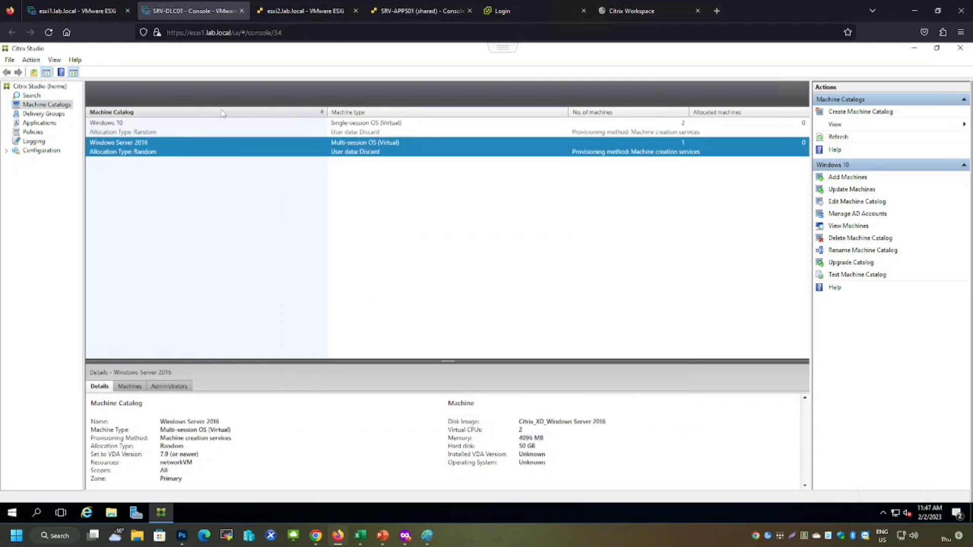
click(294, 13)
click(212, 187)
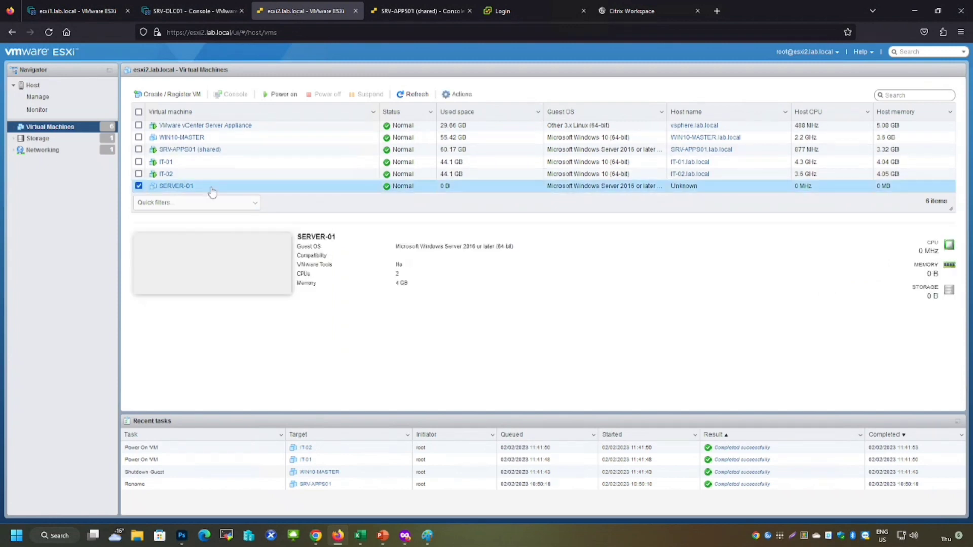
Shut down the SRV-APPS01 (shared) virtual machine and power on SERVER-01 on the ESXi host
click(236, 152)
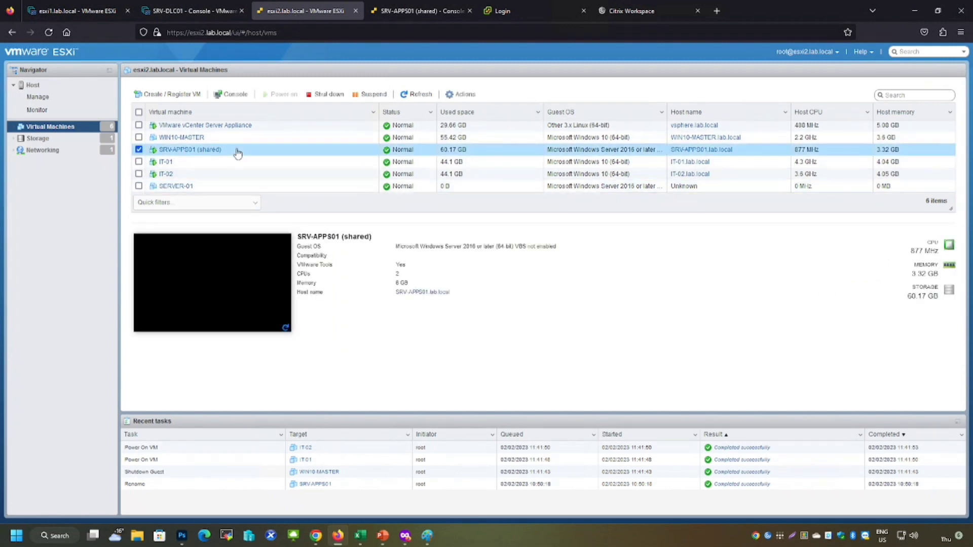
click(321, 98)
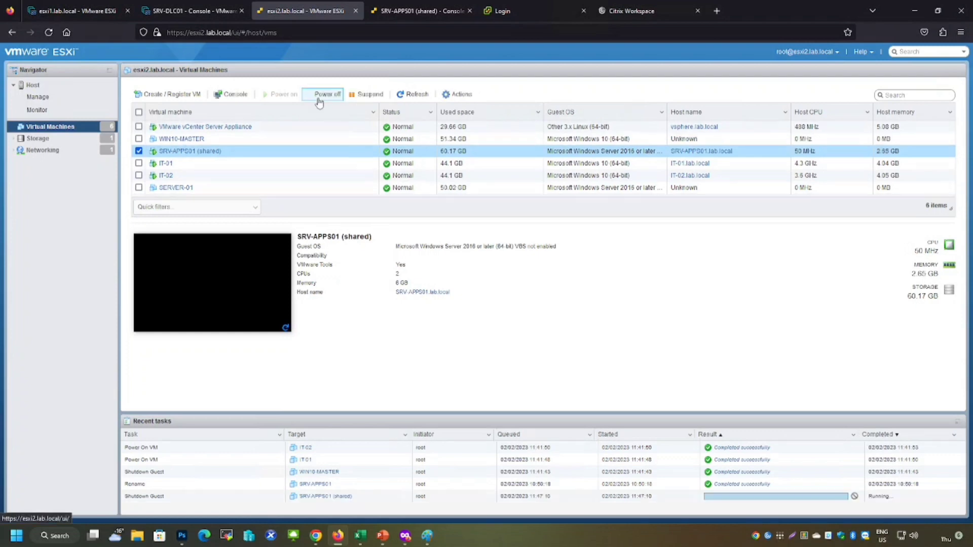
click(205, 188)
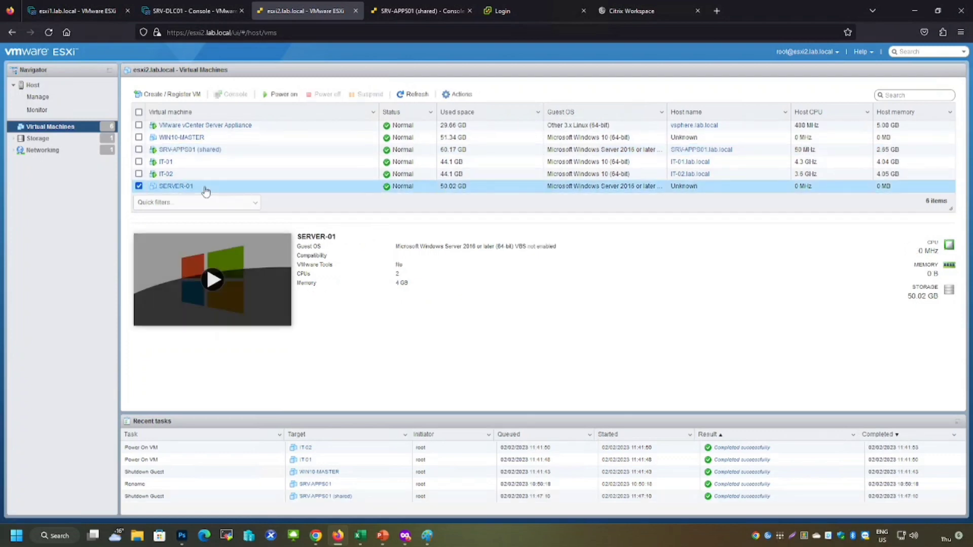
click(281, 95)
Start creating a delivery group in Studio using the Windows 10 catalog with 2 machines
click(191, 12)
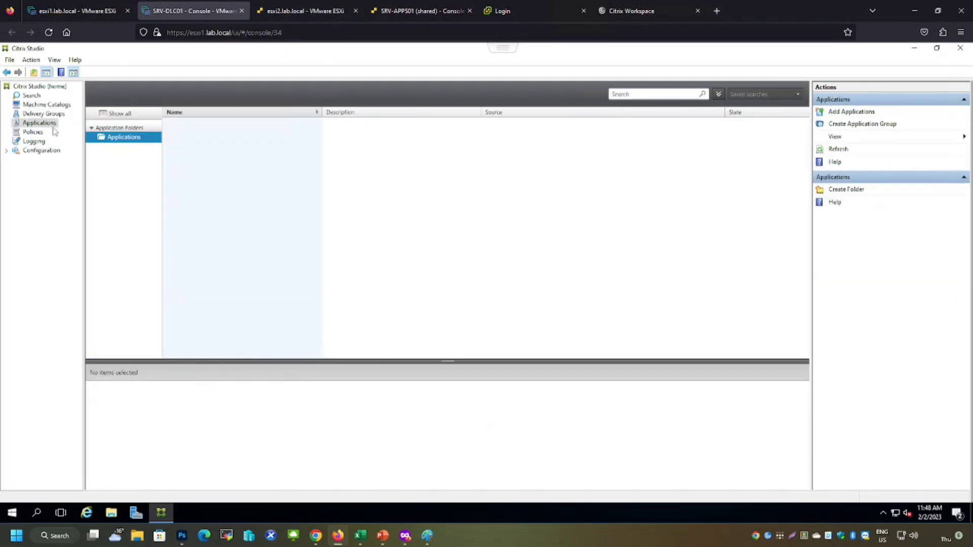
click(46, 115)
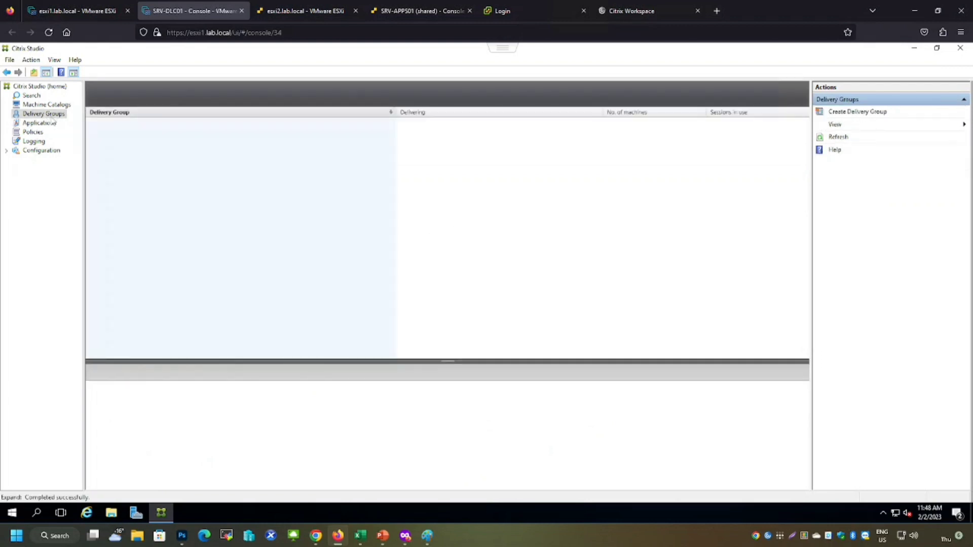
right_click(50, 116)
click(104, 125)
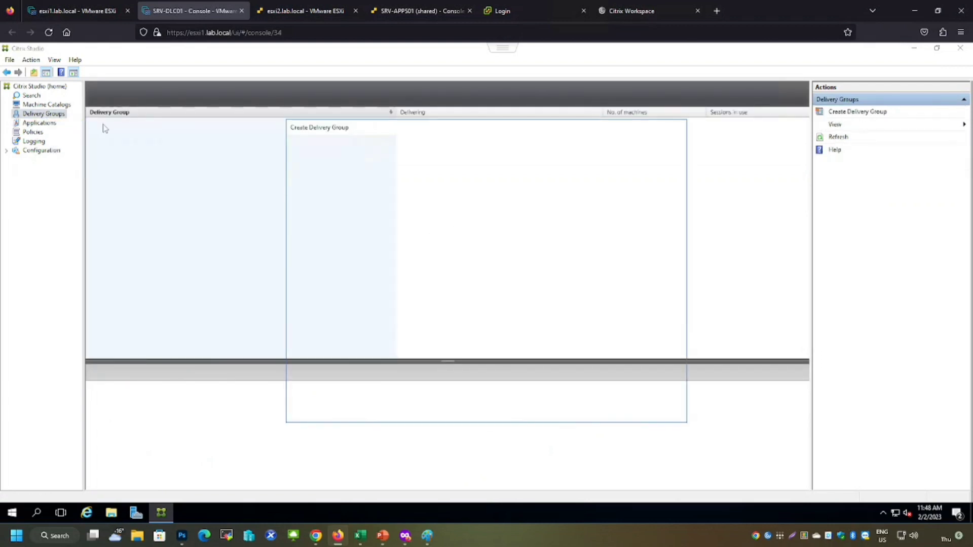
click(601, 401)
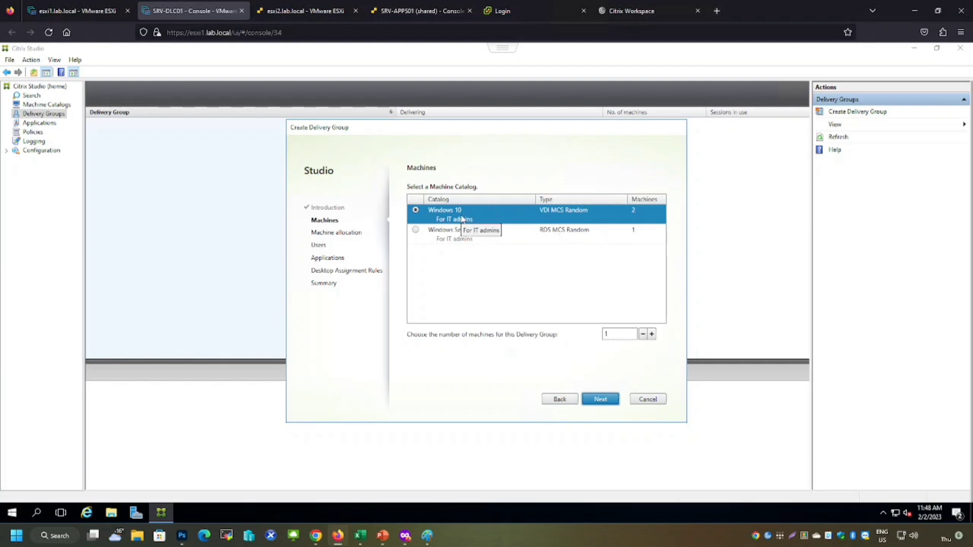
click(652, 334)
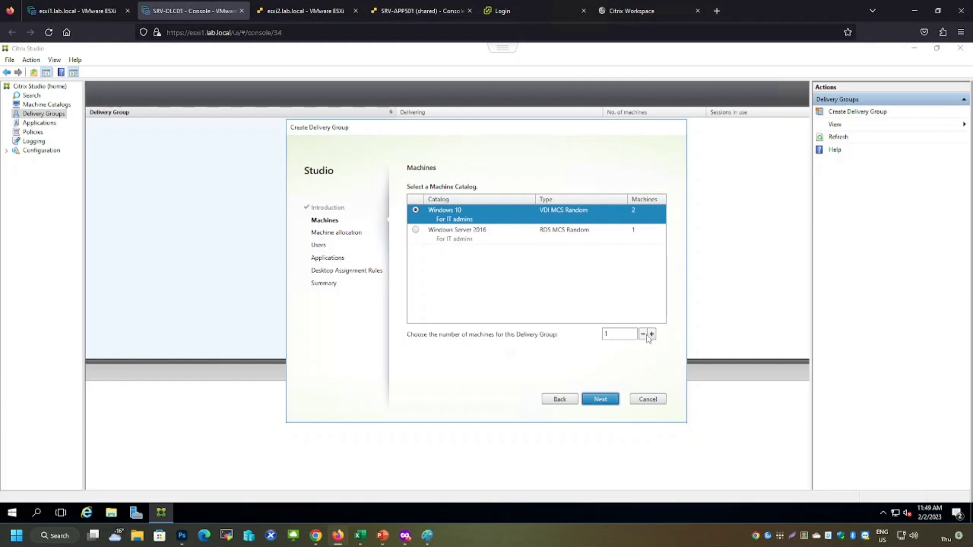
click(600, 399)
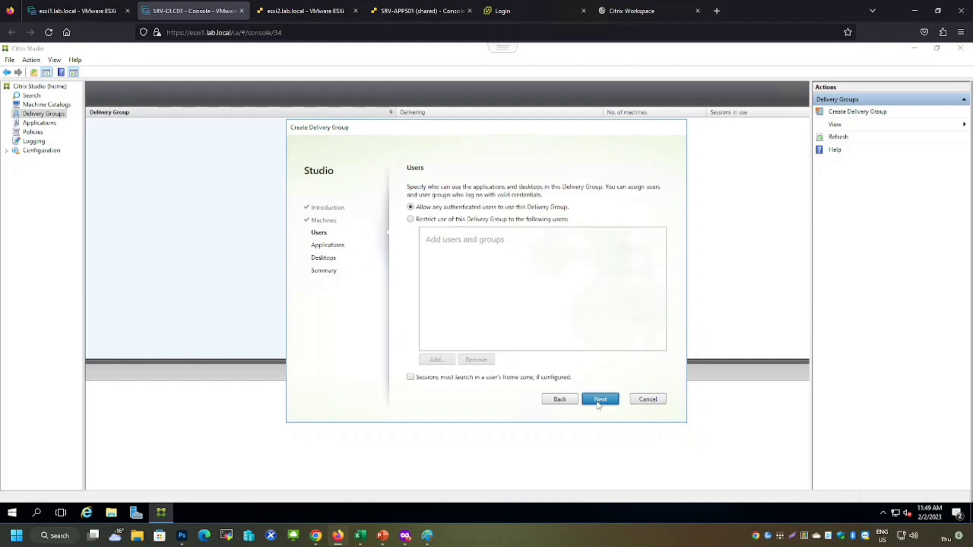
Restrict use of the delivery group to the Citrix Admins group
click(410, 219)
click(436, 359)
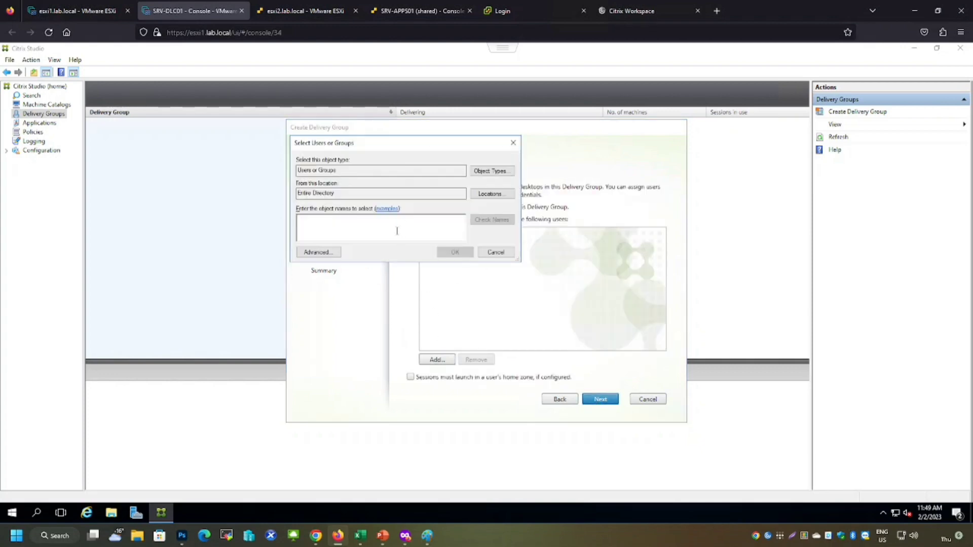
text(d)
key(Return)
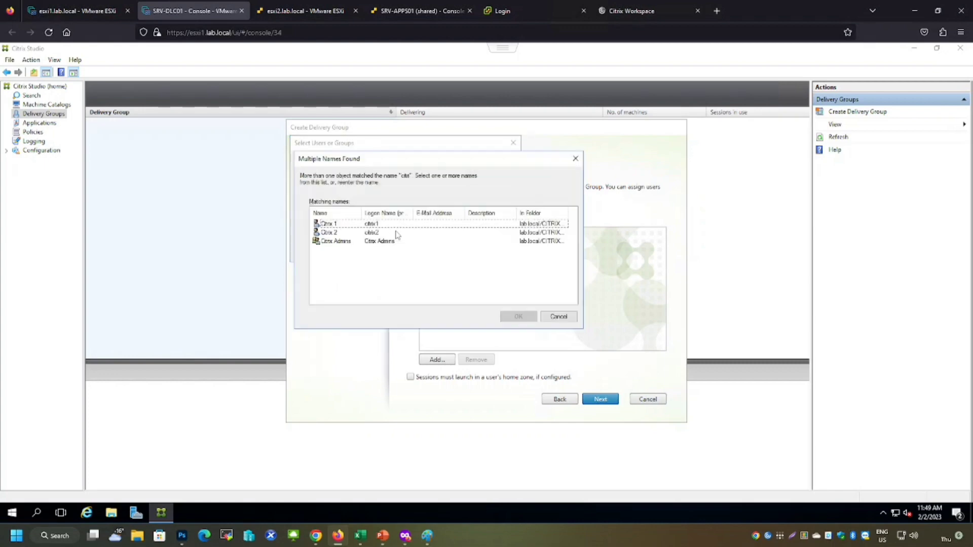
double_click(337, 242)
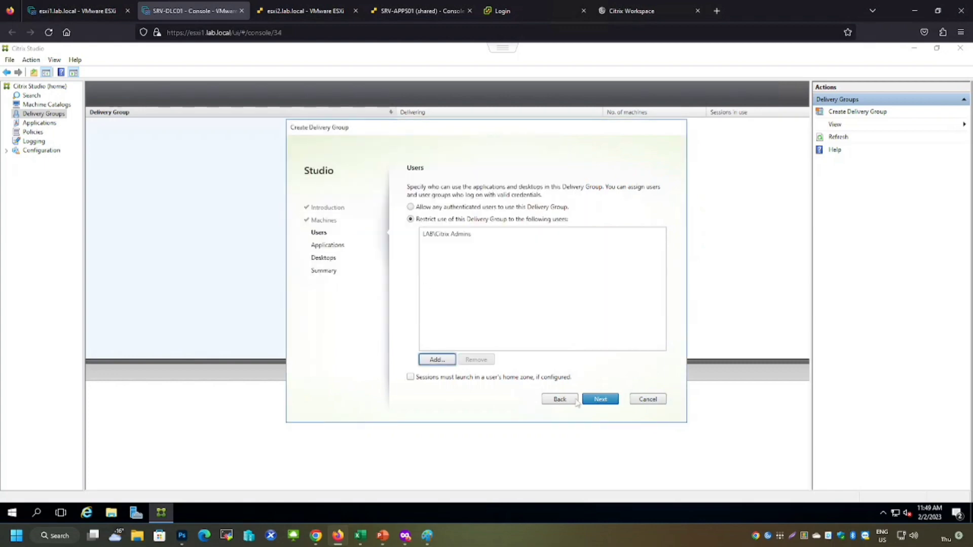
click(601, 401)
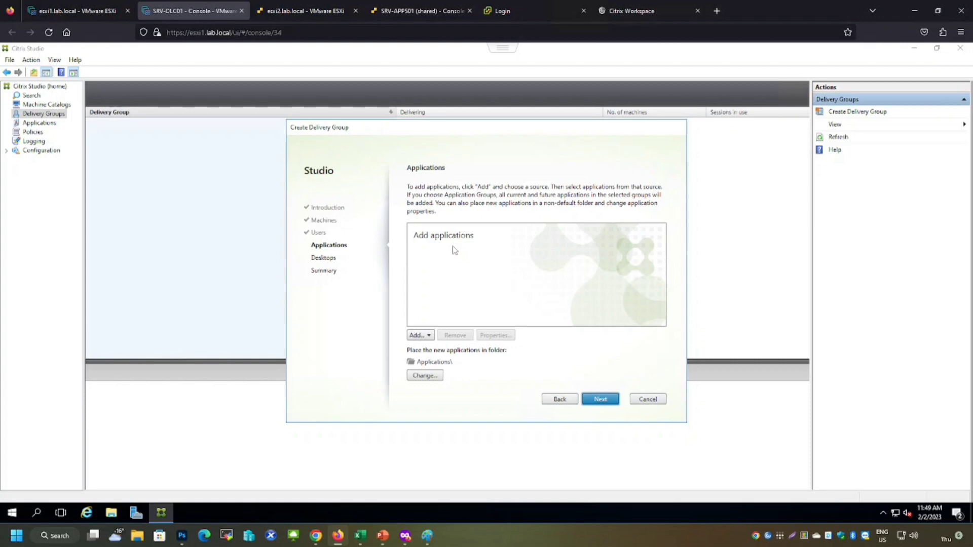
Skip applications and add a desktop named WINDOWS 10, described For IT admins, restricted to the Citrix Admins group
click(607, 403)
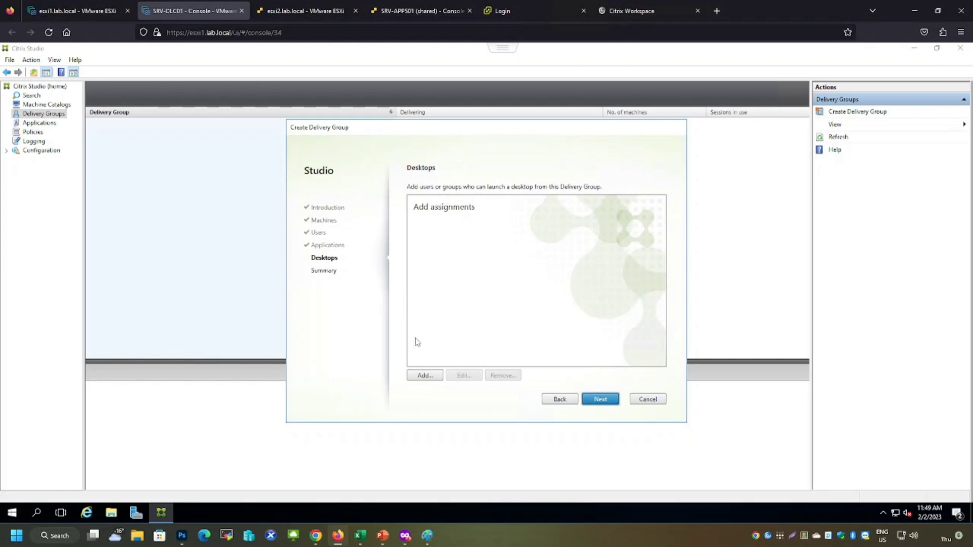
click(425, 375)
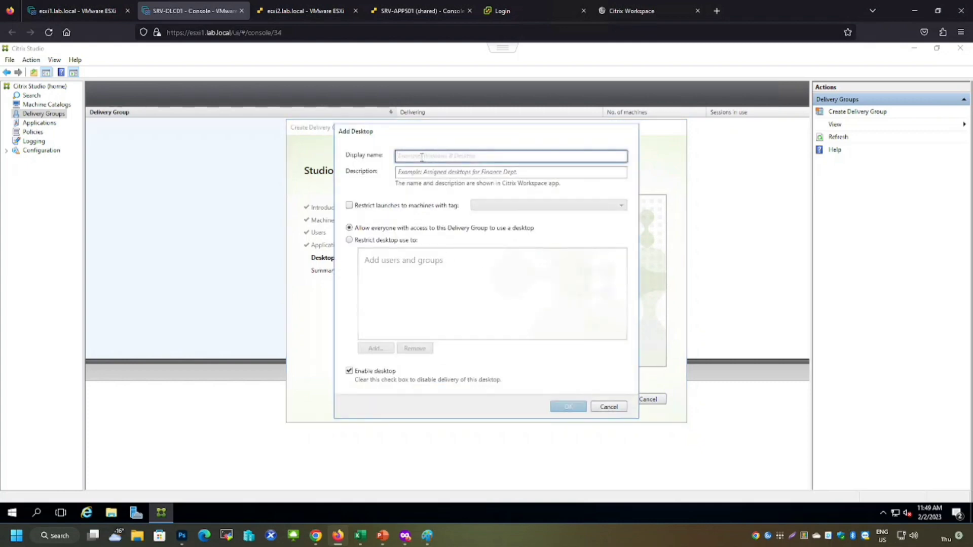
text(WINDOWS 10)
key(Tab)
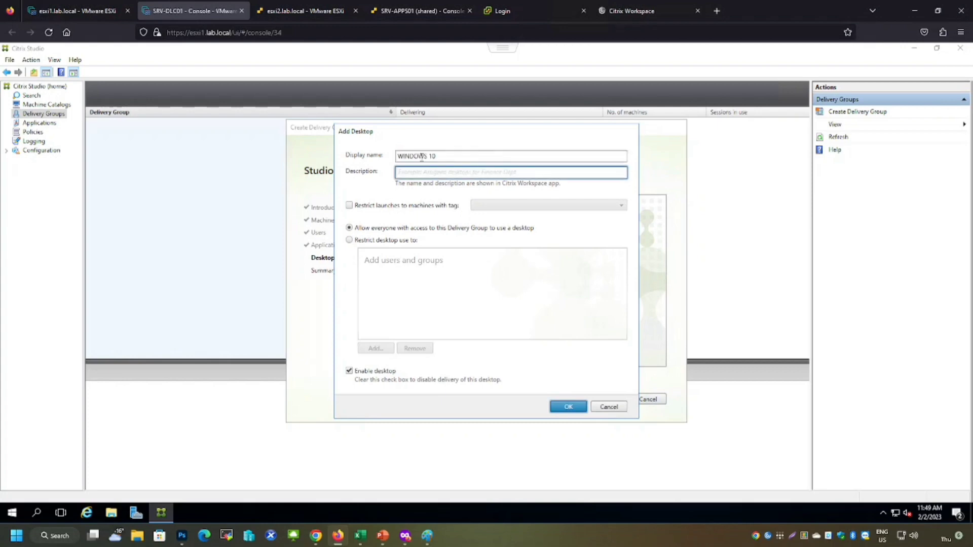
text(For IT admins)
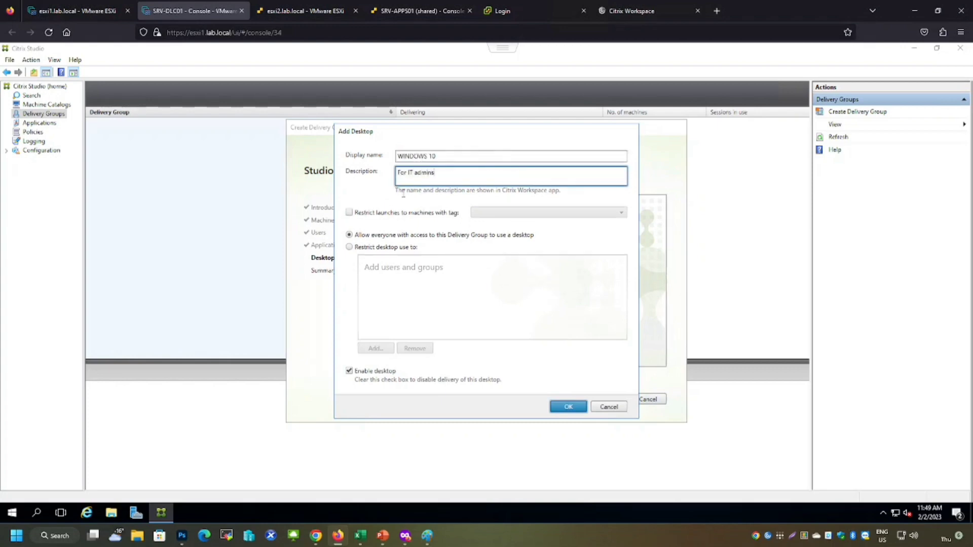
click(350, 247)
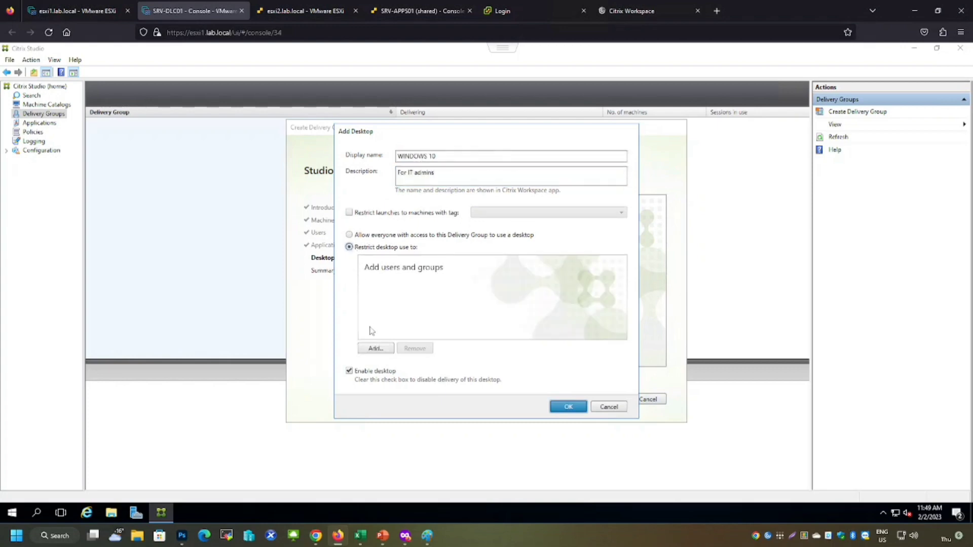
click(374, 349)
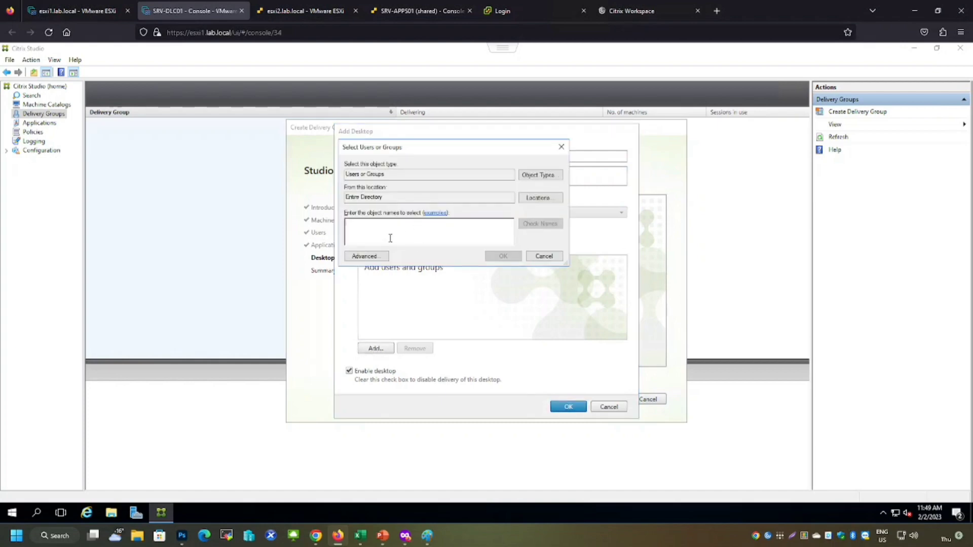
text(citri)
key(Return)
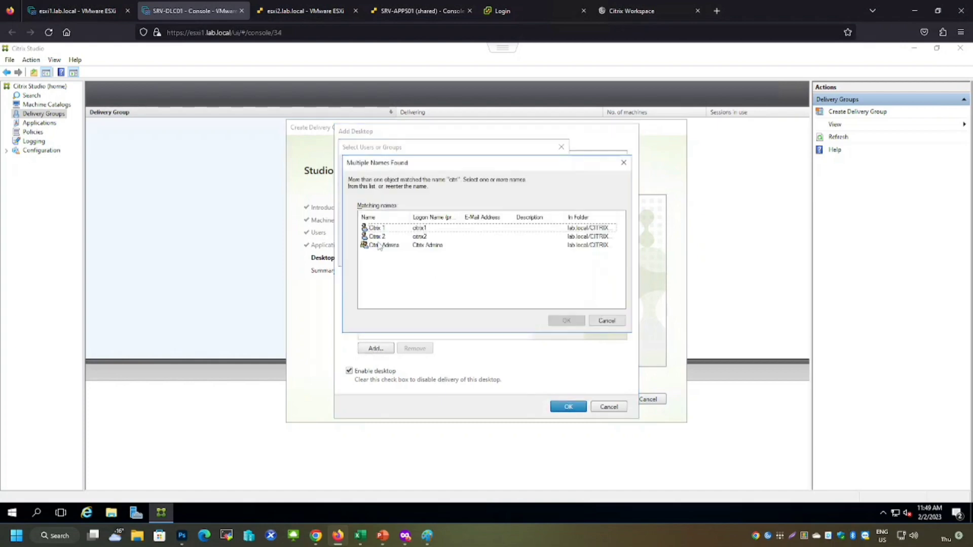
double_click(374, 248)
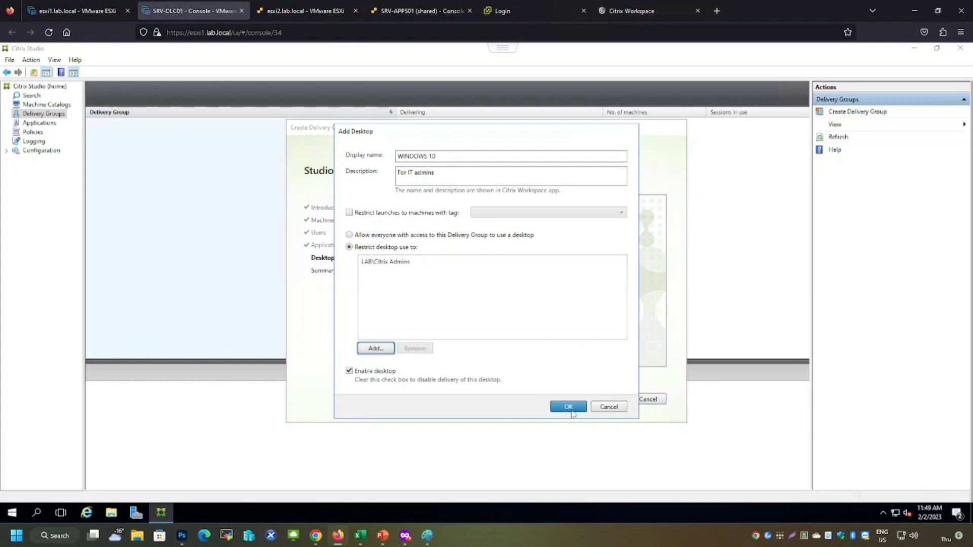
click(568, 407)
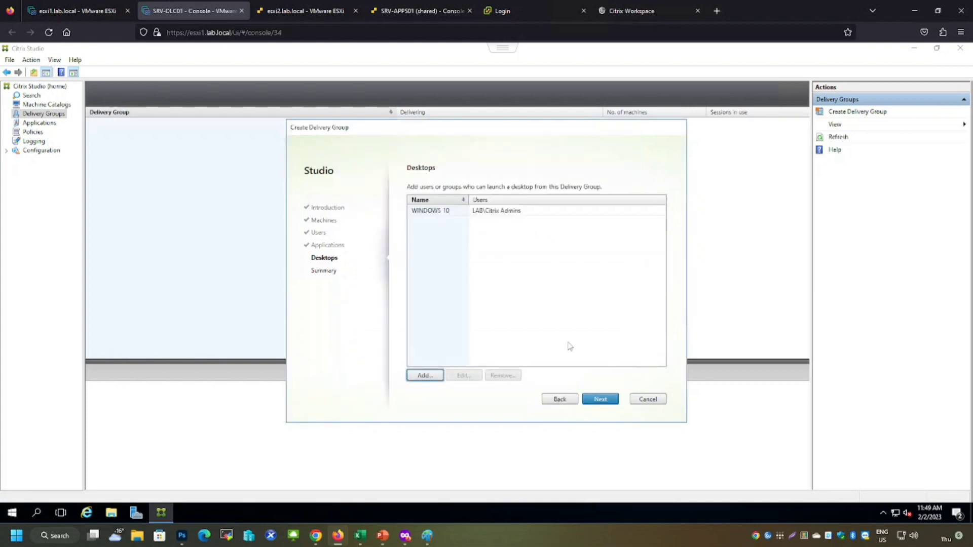
click(600, 400)
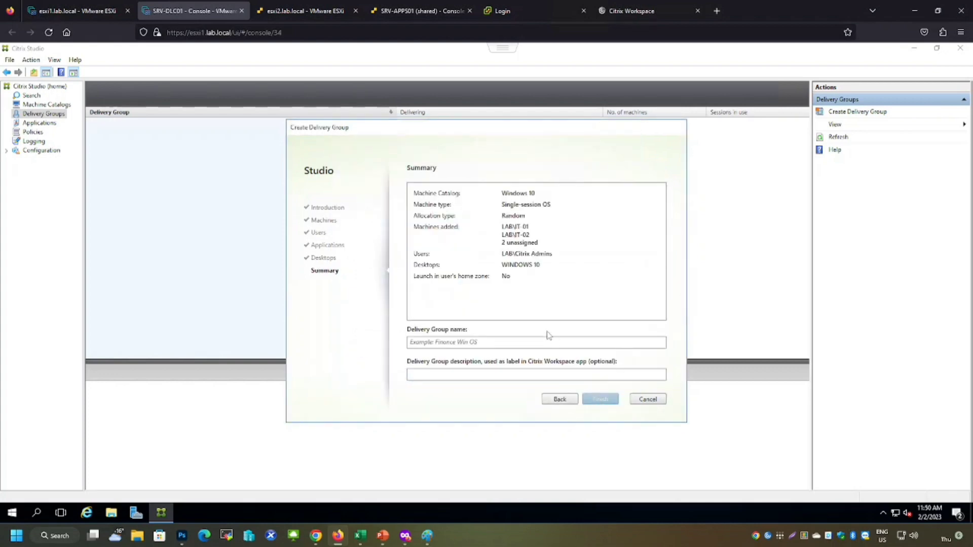
Name the delivery group Windows 10 with the description For IT admins and finish creating it
click(501, 343)
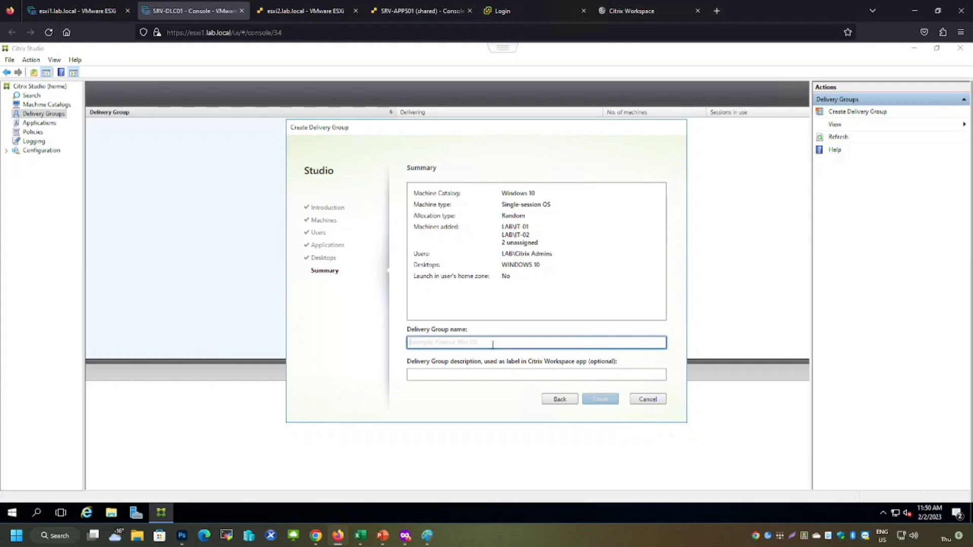
text(Windows 10)
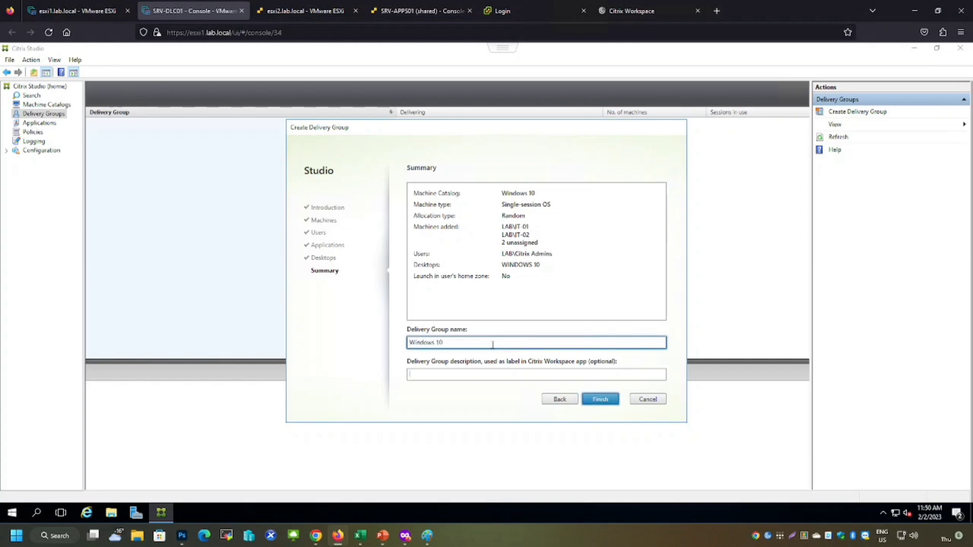
key(Tab)
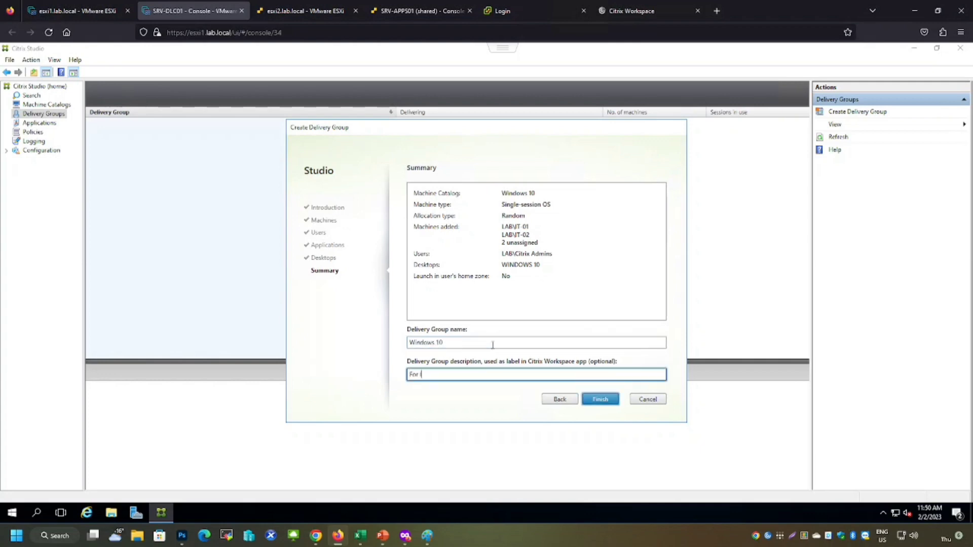
click(586, 399)
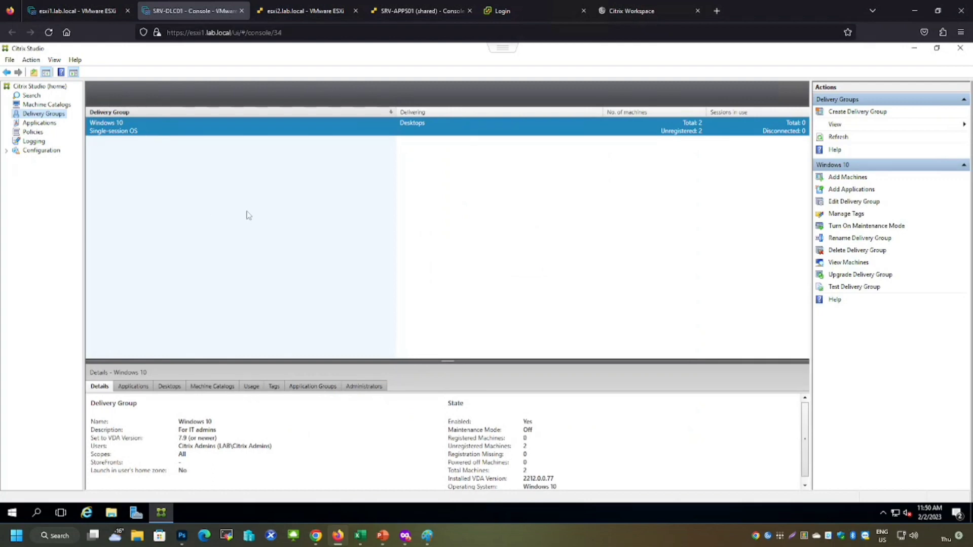
Start creating another delivery group using the Windows Server 2016 catalog
right_click(45, 117)
click(67, 123)
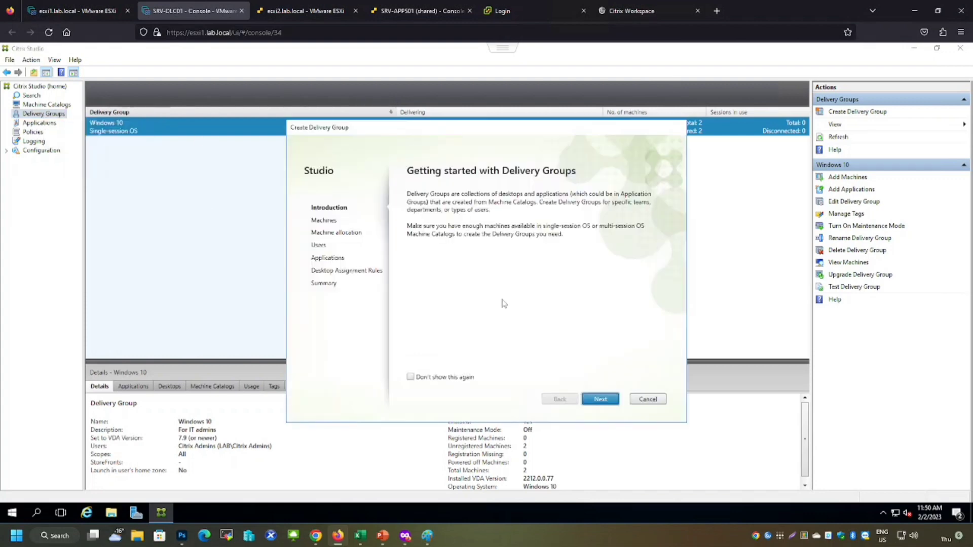
click(600, 400)
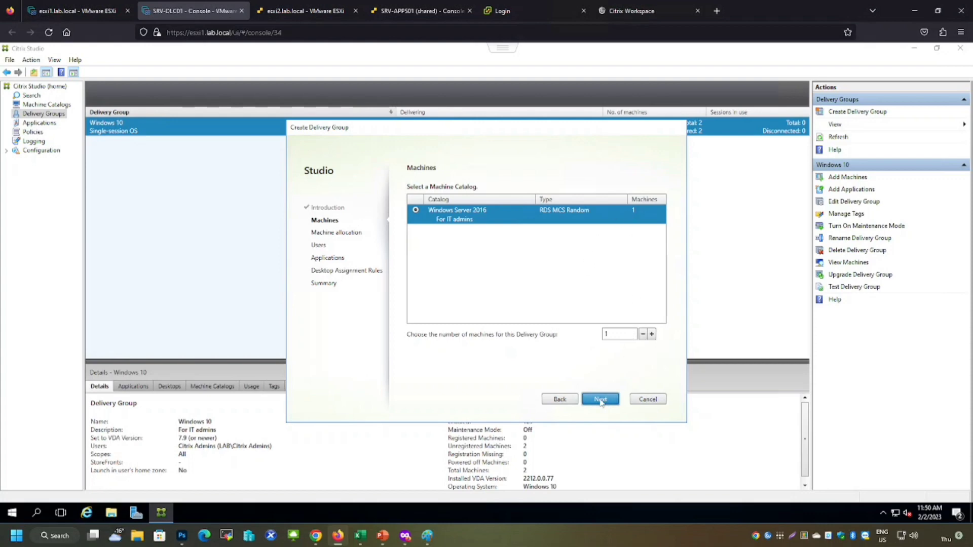
click(601, 399)
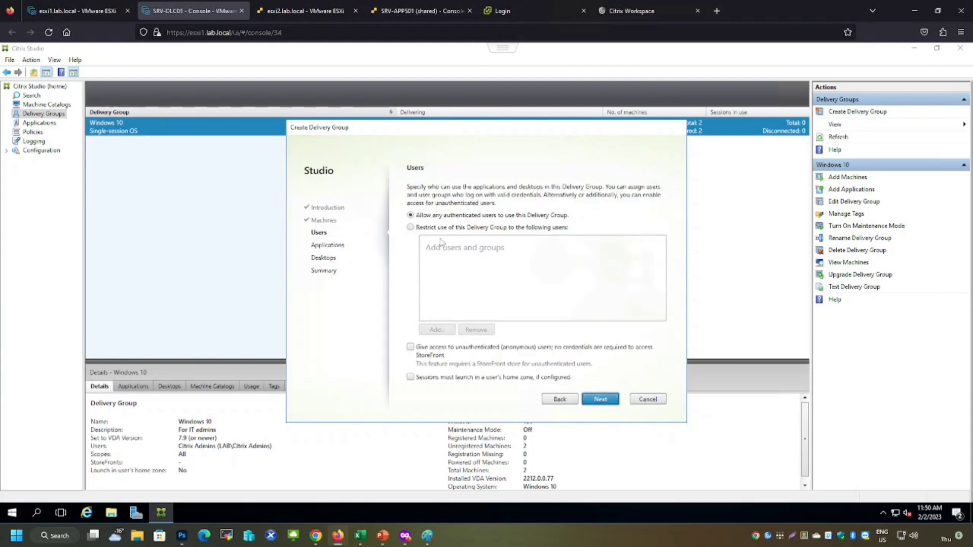
Restrict use of the Windows Server 2016 delivery group to the Citrix Admins group
click(411, 228)
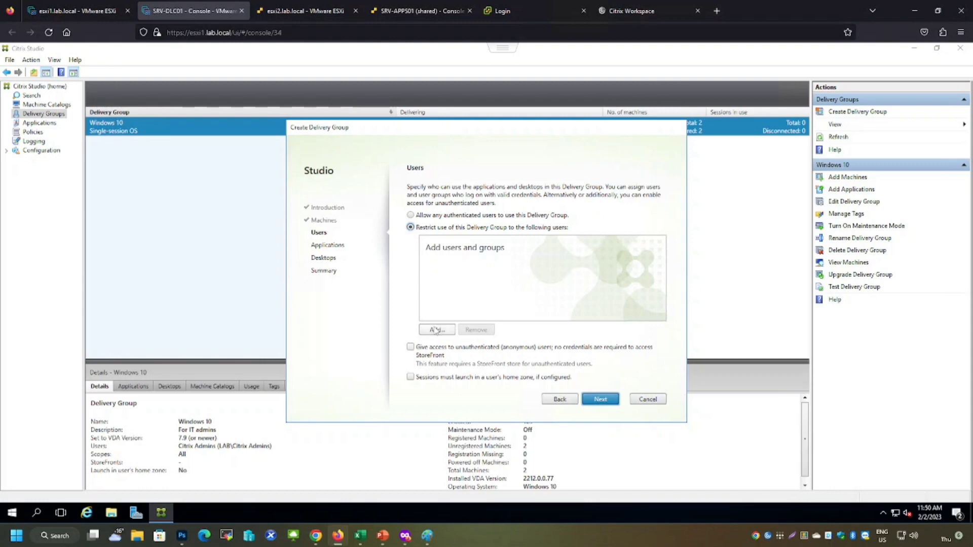
click(437, 329)
text(cit)
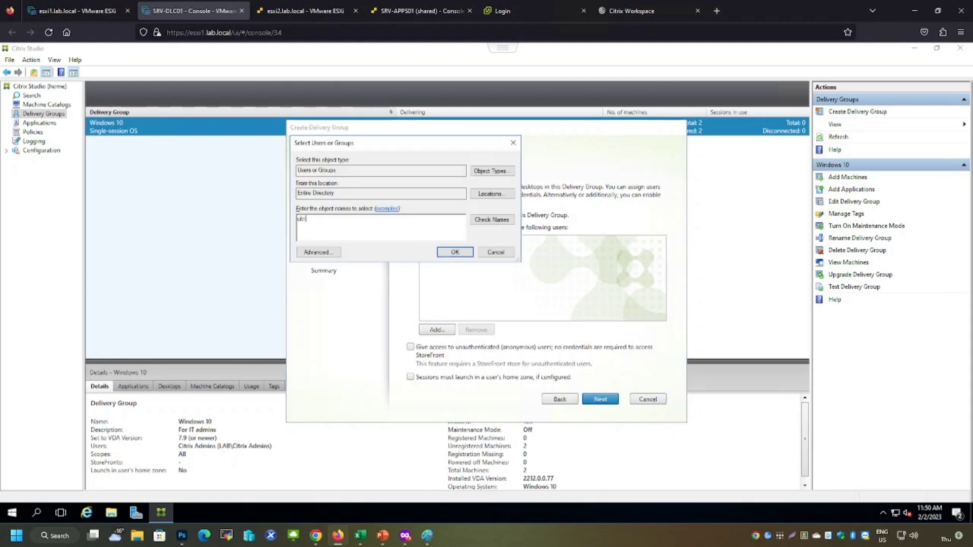
key(Return)
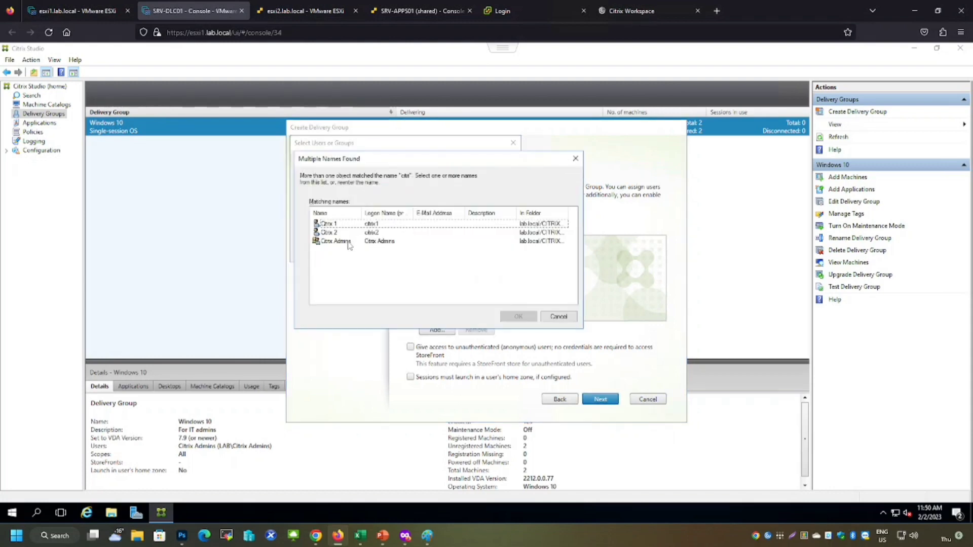
double_click(350, 246)
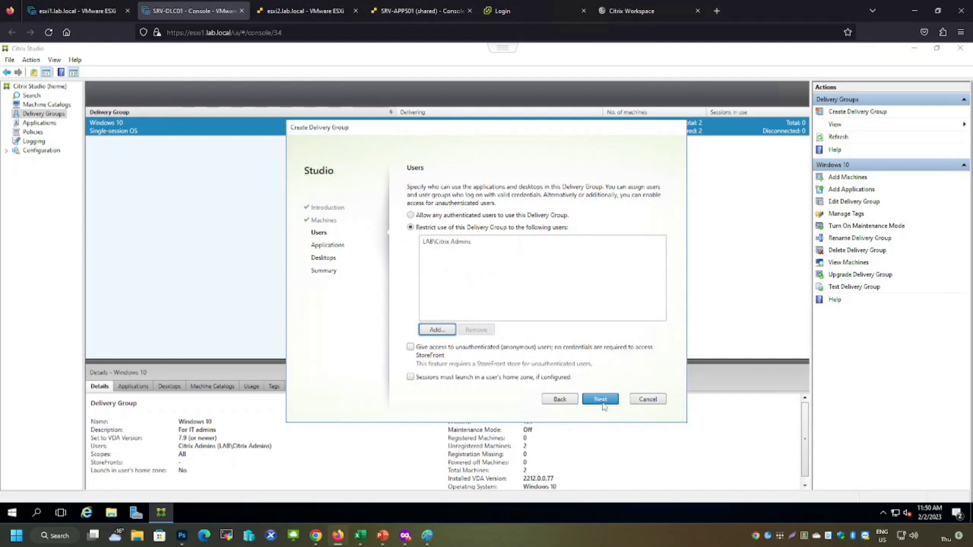
click(602, 401)
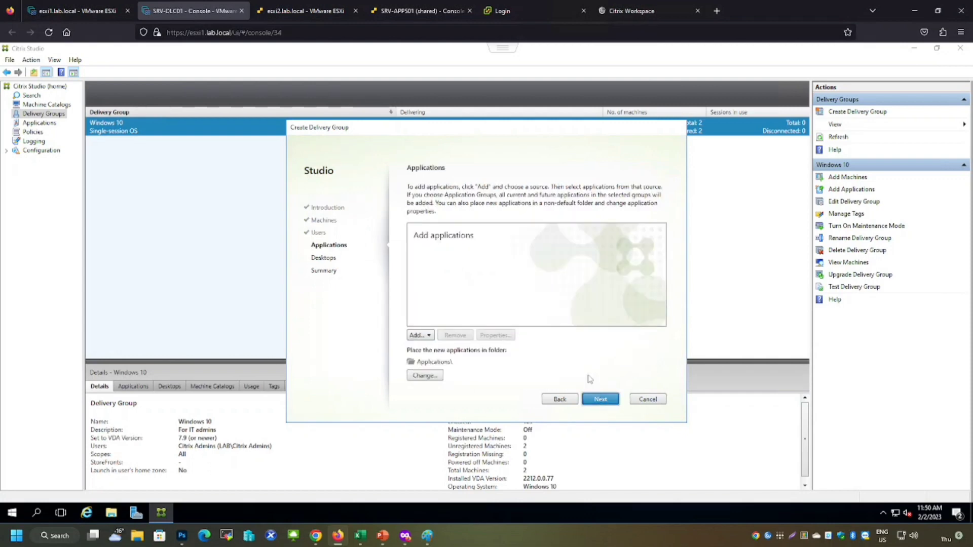
click(425, 337)
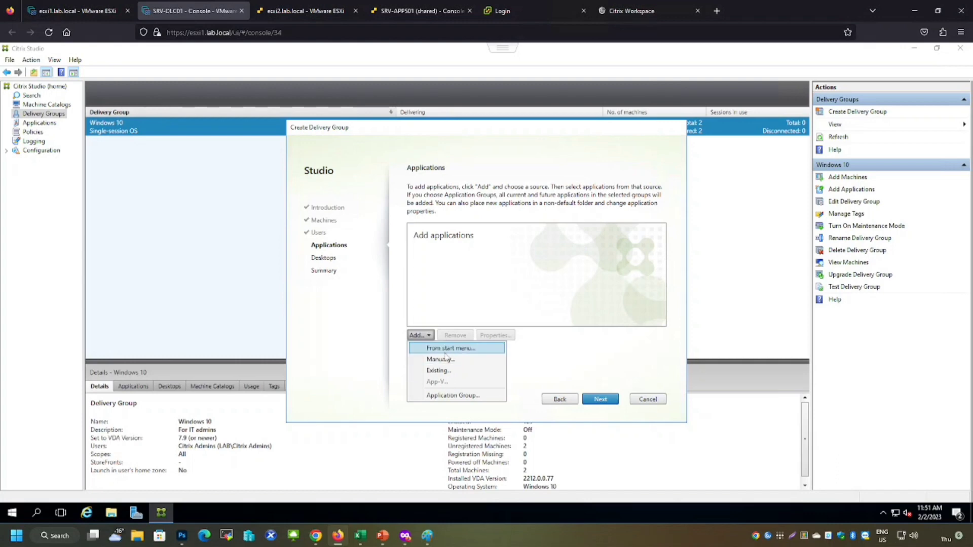
click(450, 396)
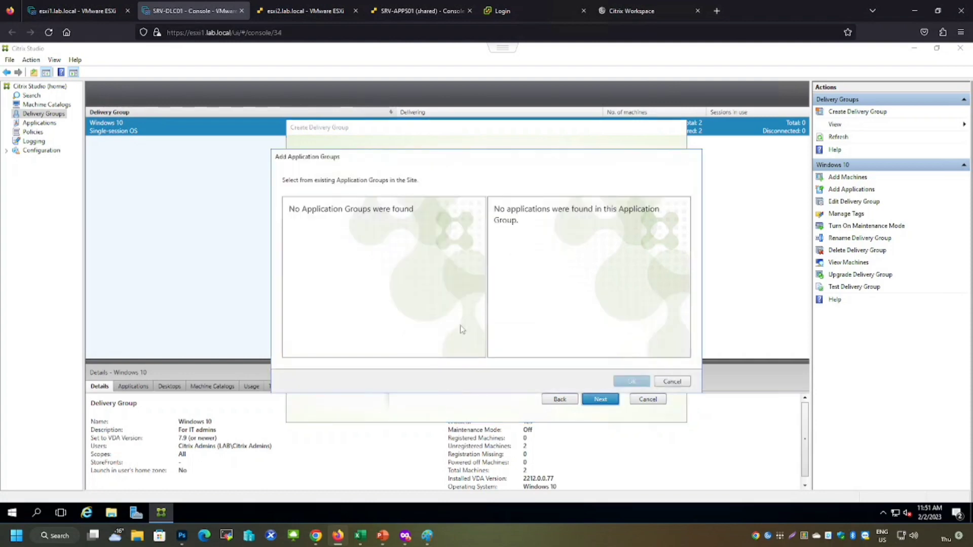
click(672, 382)
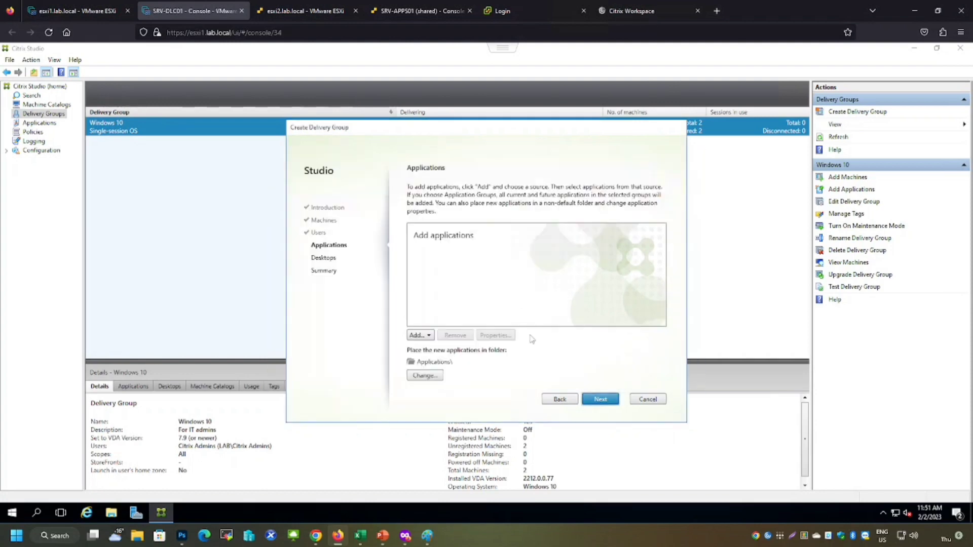
Add Calculator from the Start menu applications to the Windows Server 2016 delivery group
click(421, 336)
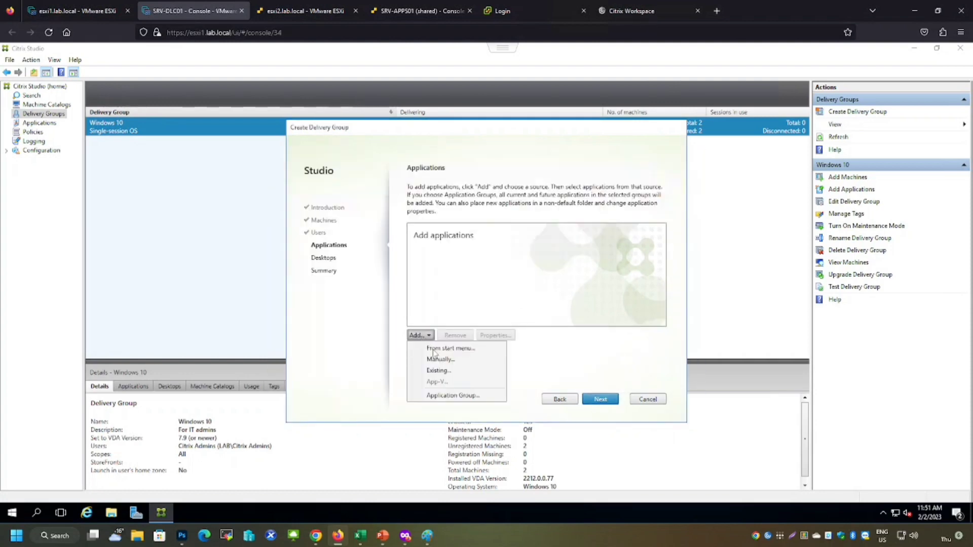
click(434, 350)
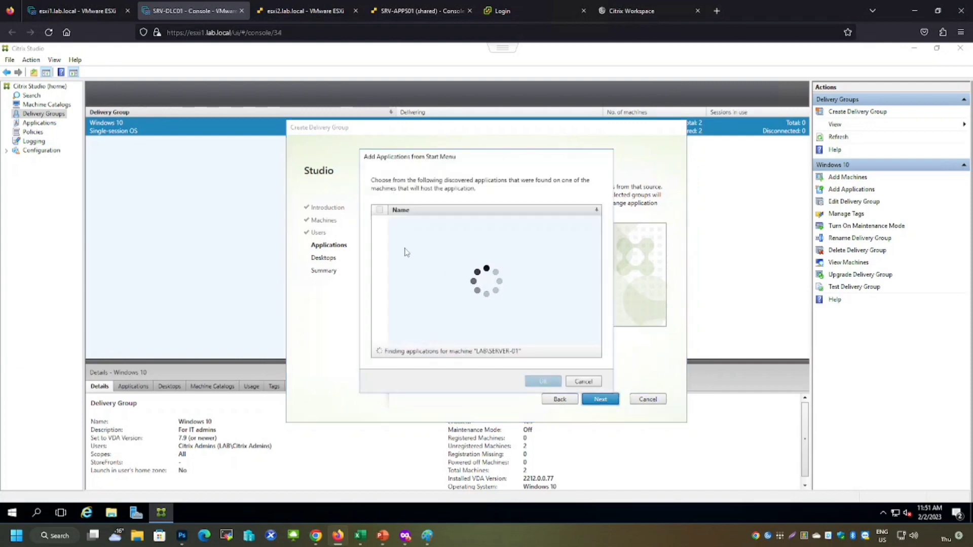
click(403, 14)
click(303, 11)
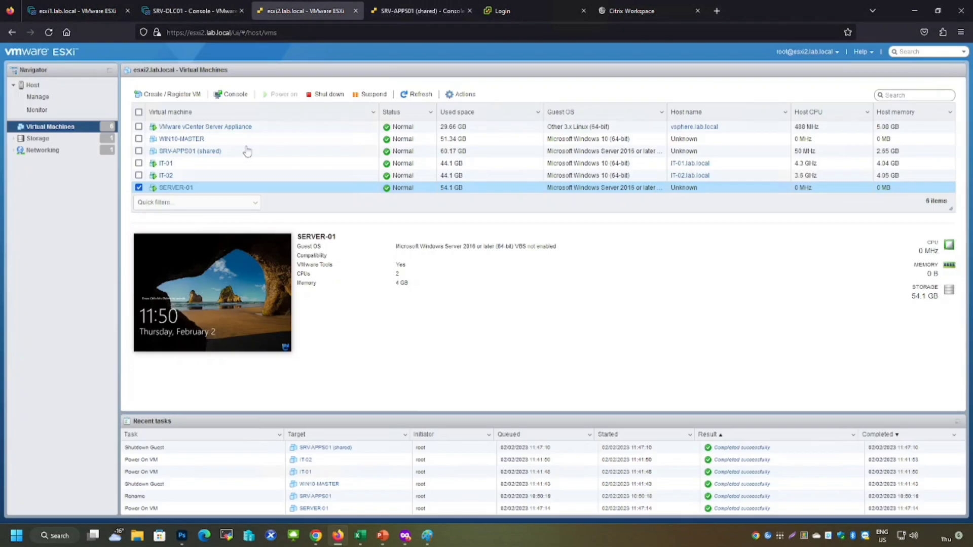
click(211, 10)
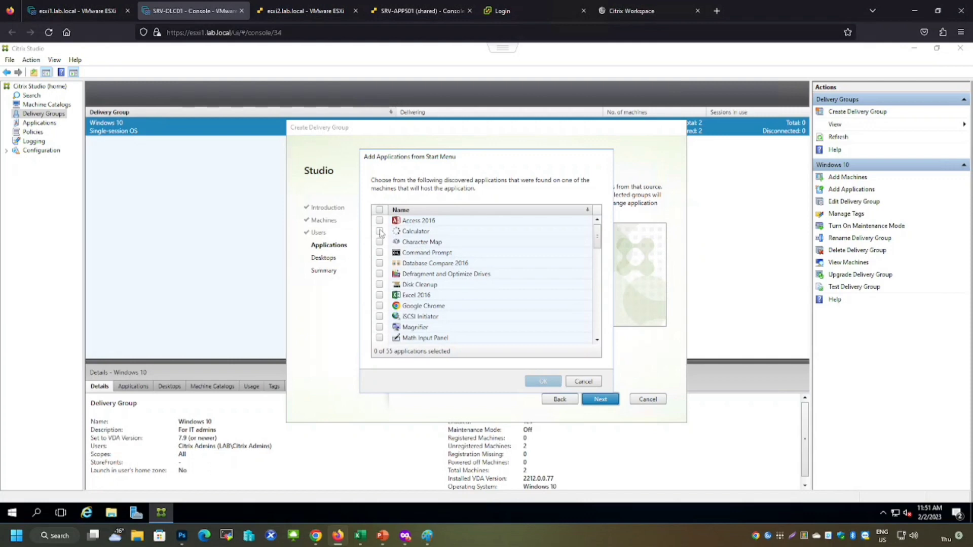
click(380, 231)
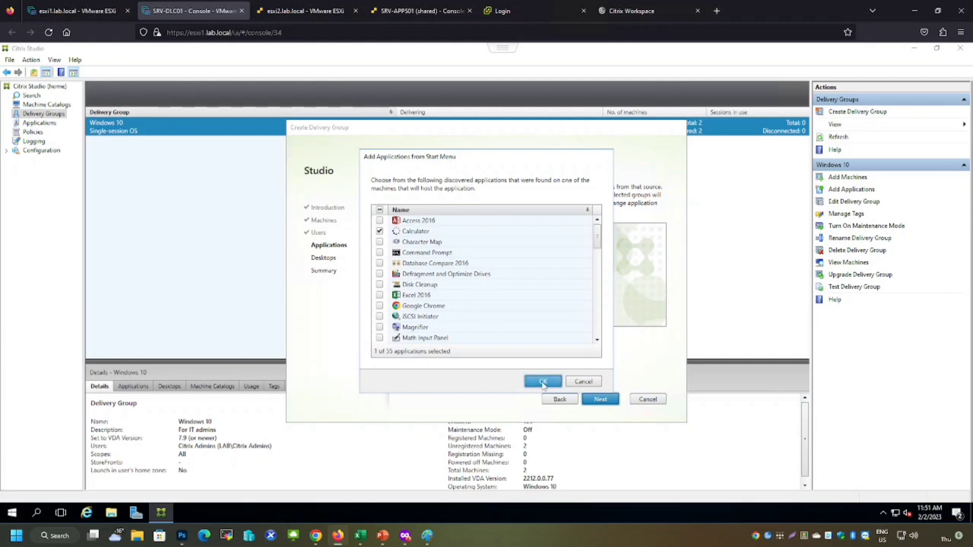
click(543, 382)
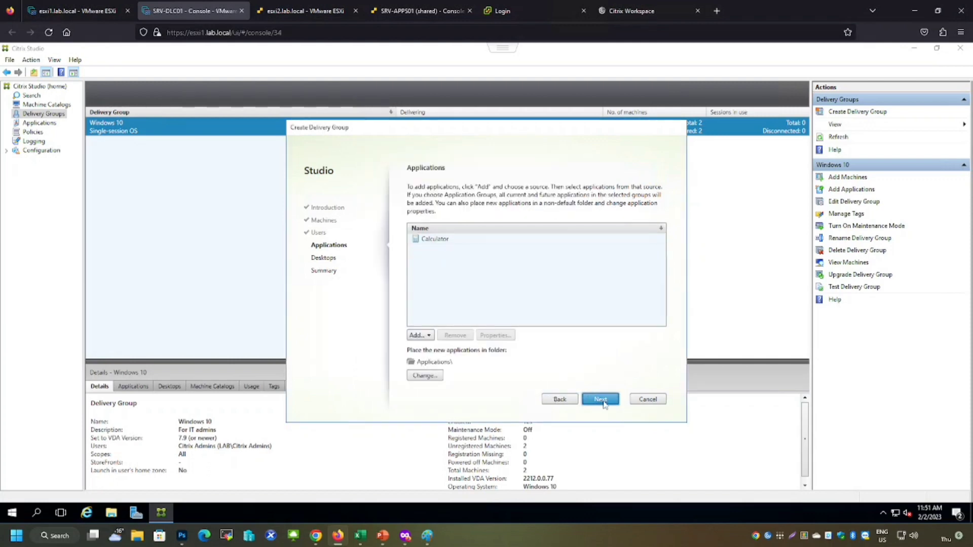
click(601, 400)
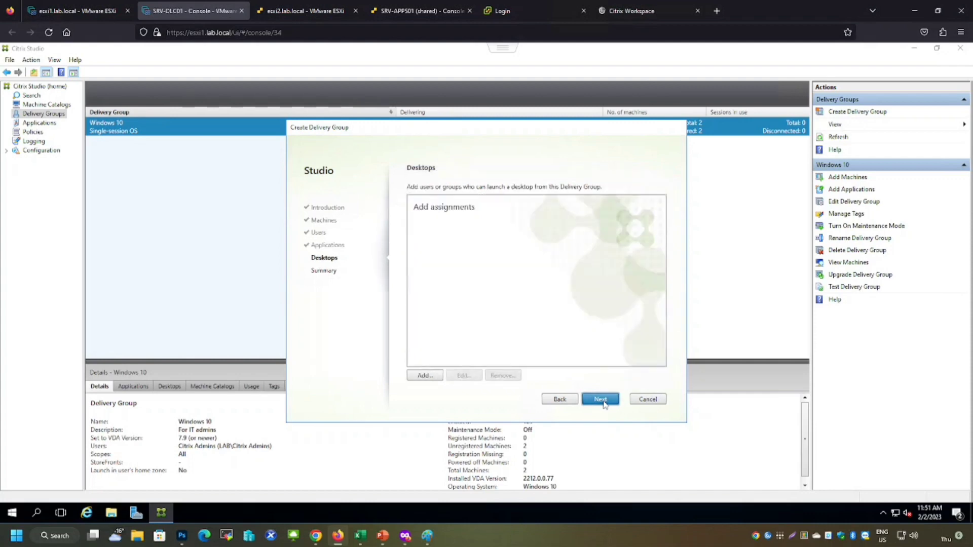
Add a desktop named Windows Server 2016, described For IT admins, restricted to the Citrix Admins group
click(427, 376)
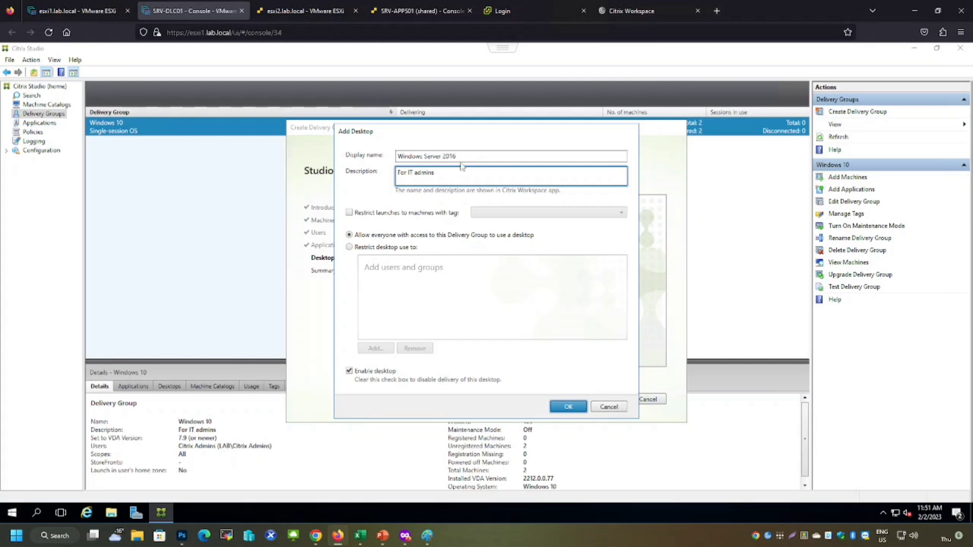
click(350, 247)
click(375, 348)
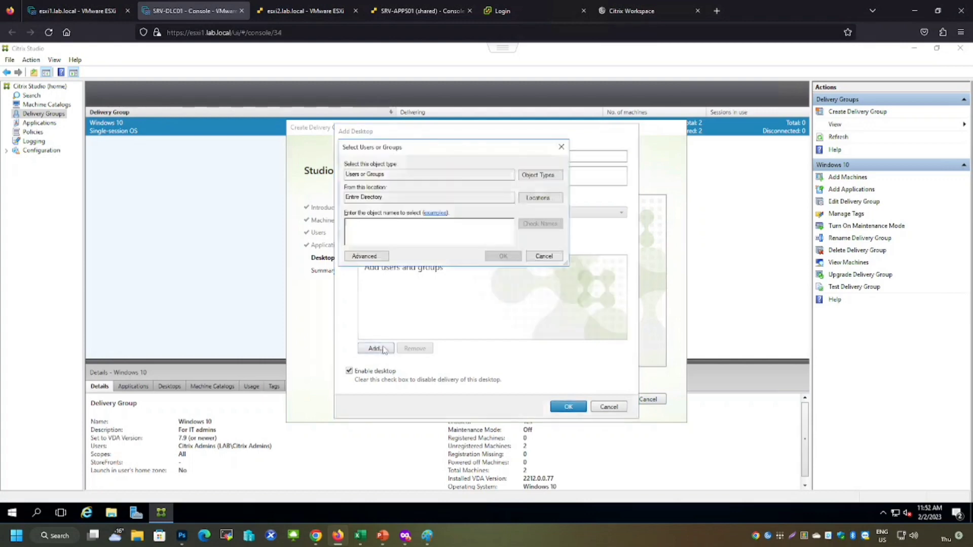
text(citri)
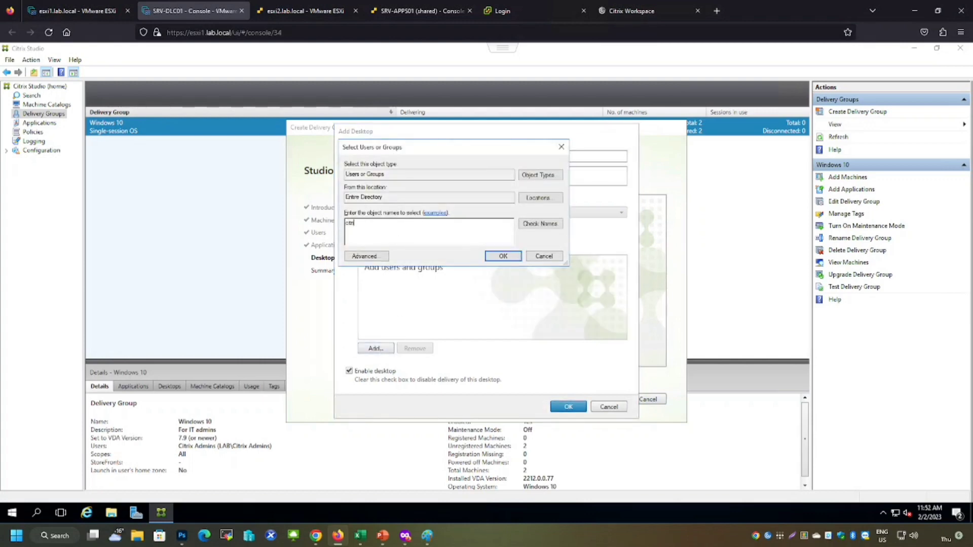
key(Return)
double_click(393, 248)
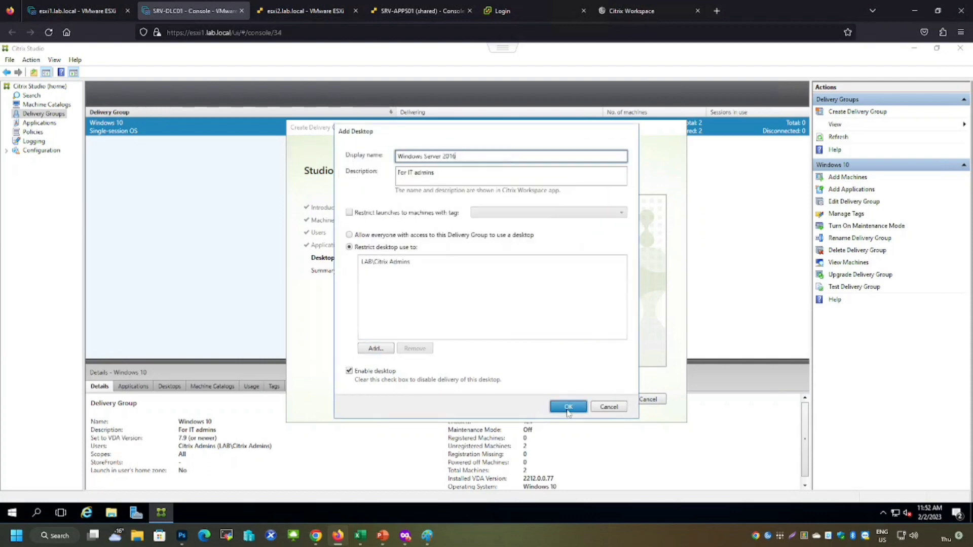
click(568, 407)
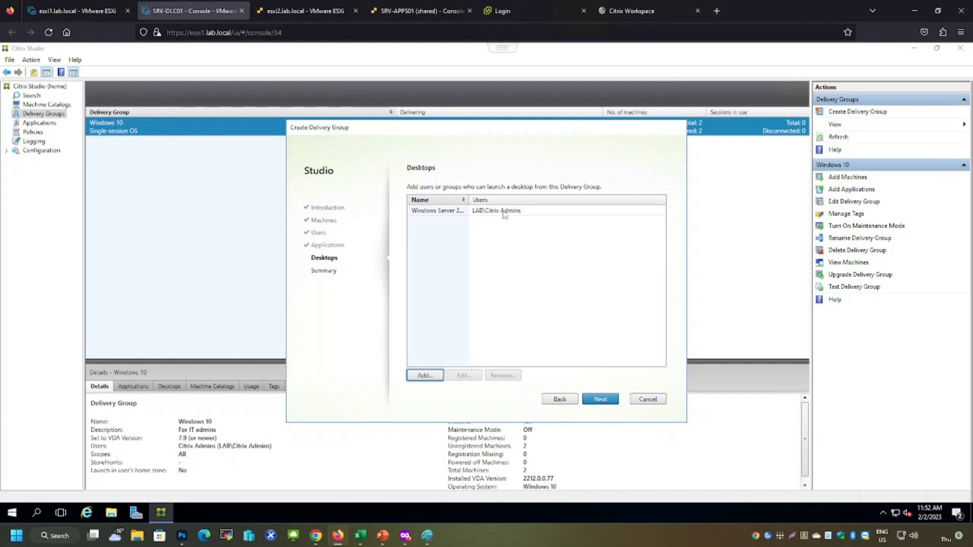
click(600, 400)
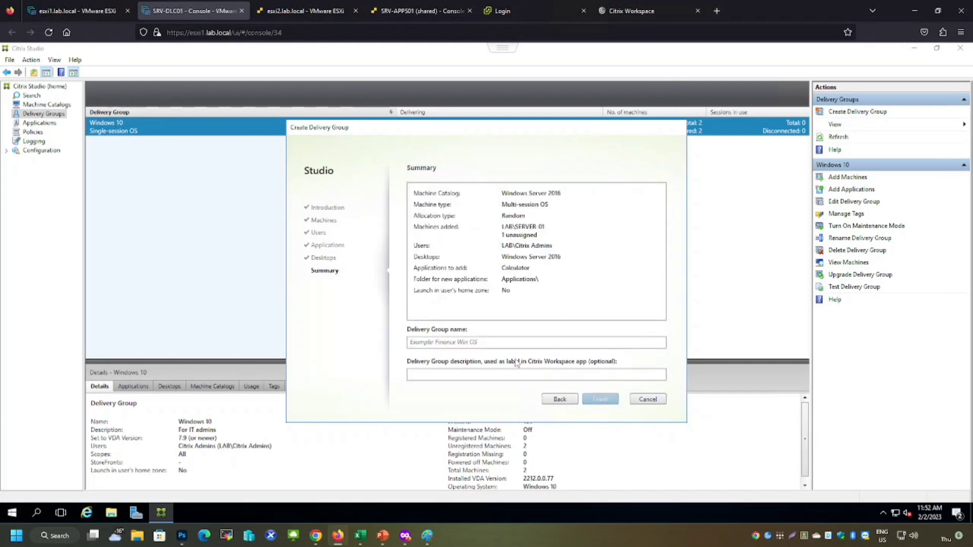
Name the delivery group Server 2016 with the description For IT admins and finish creating it
click(468, 343)
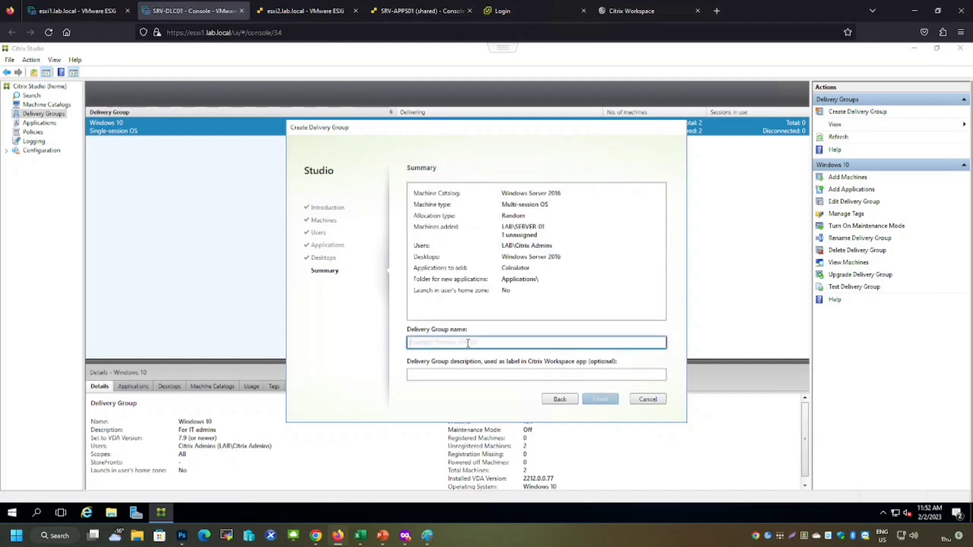
text(Server 2016)
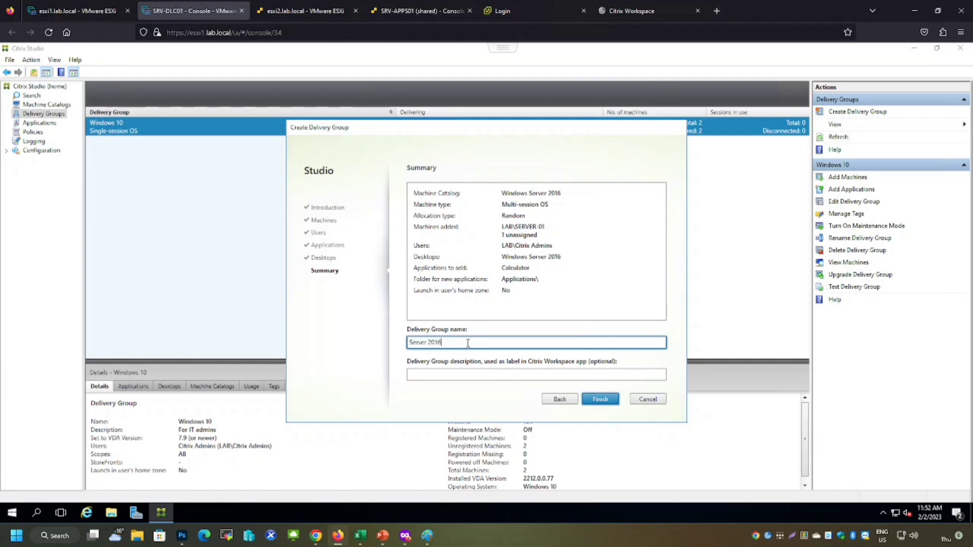
key(Tab)
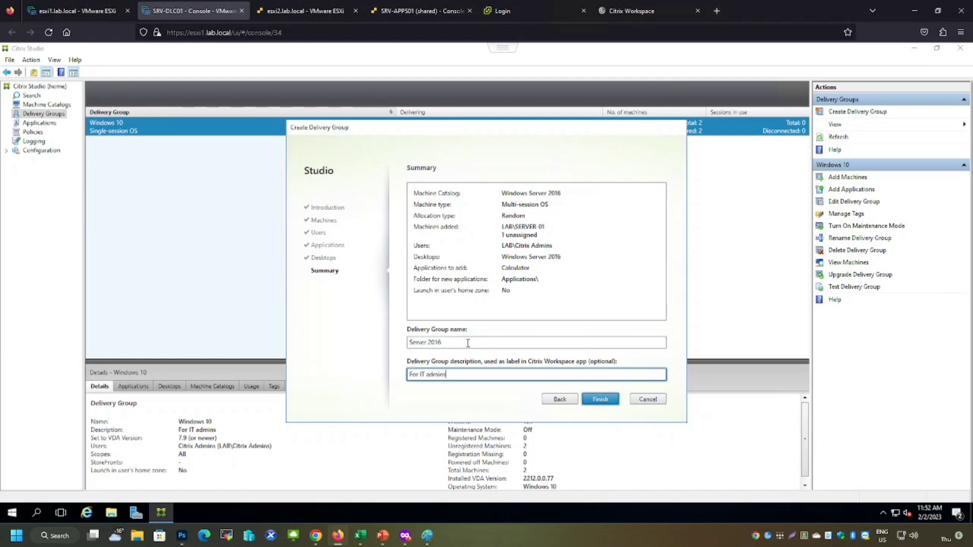
click(611, 403)
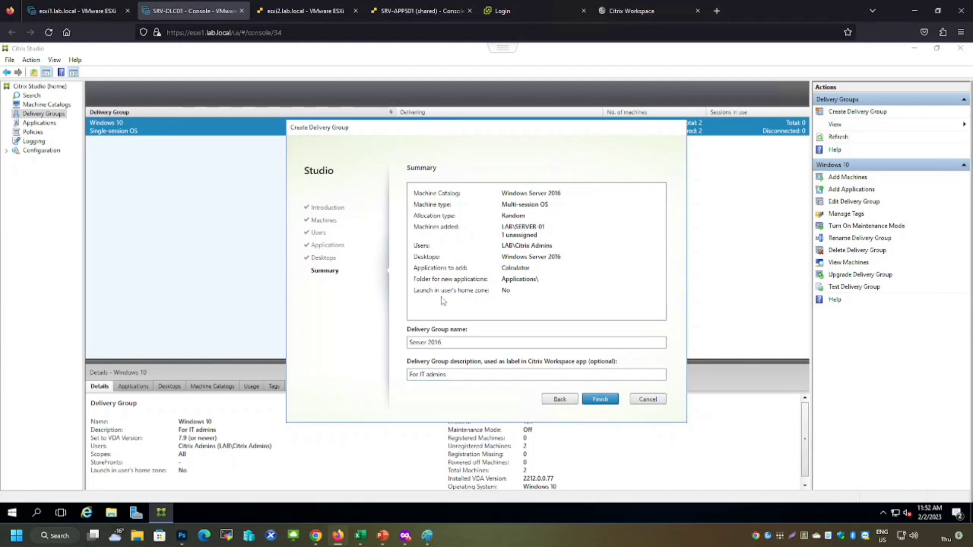
Review the details of the Server 2016 and Windows 10 delivery groups
click(175, 147)
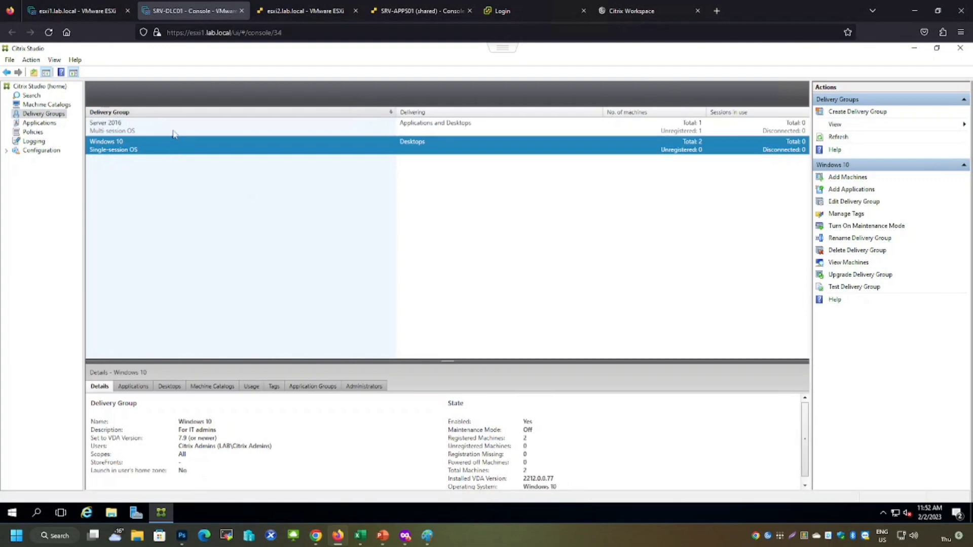
click(174, 131)
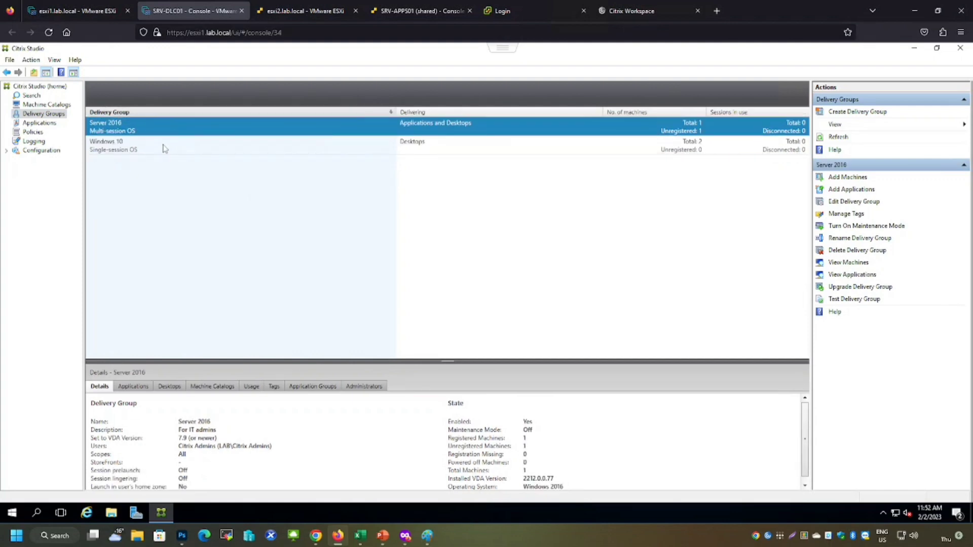
click(165, 148)
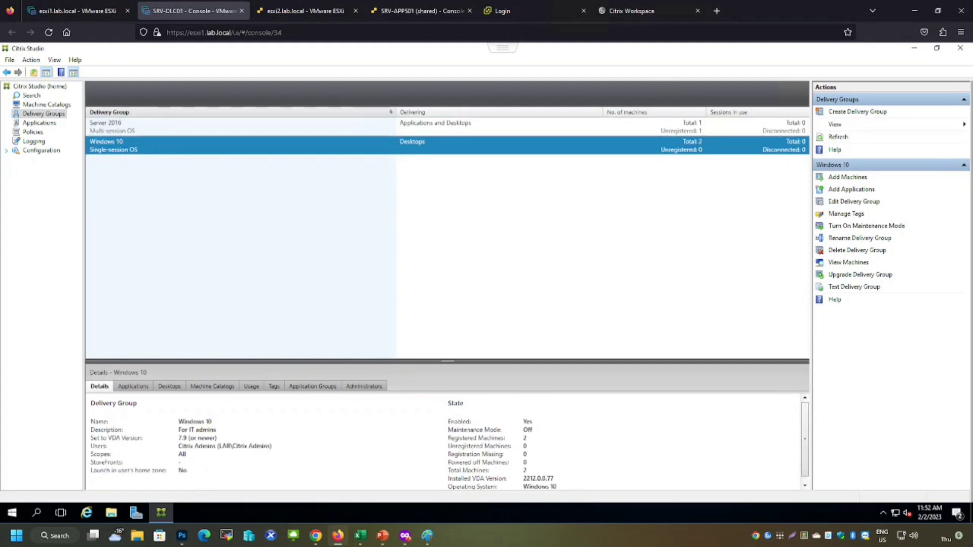
Switch to Citrix Workspace and log on to StoreFront with the test user's account name and password
click(629, 11)
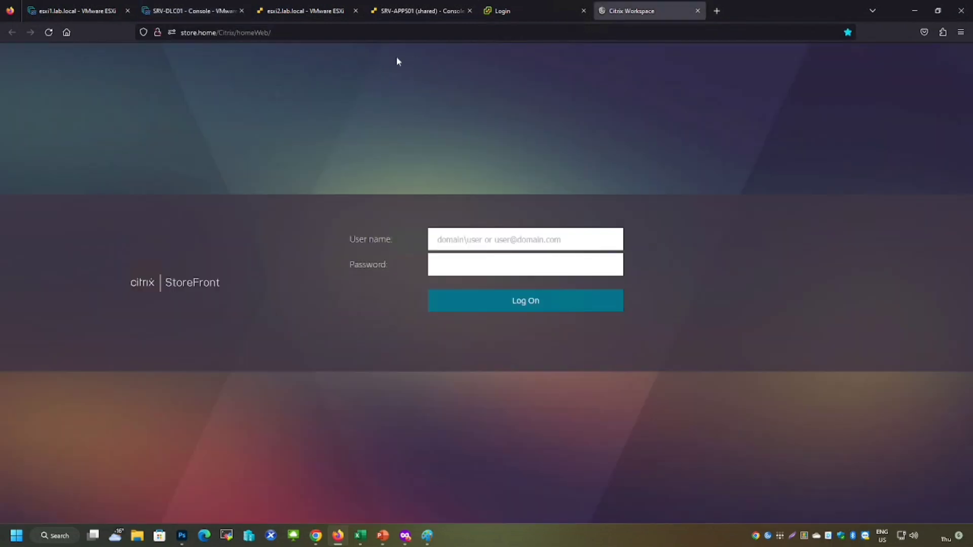
click(284, 32)
click(284, 32)
click(348, 350)
click(519, 240)
text(lab\citrix1)
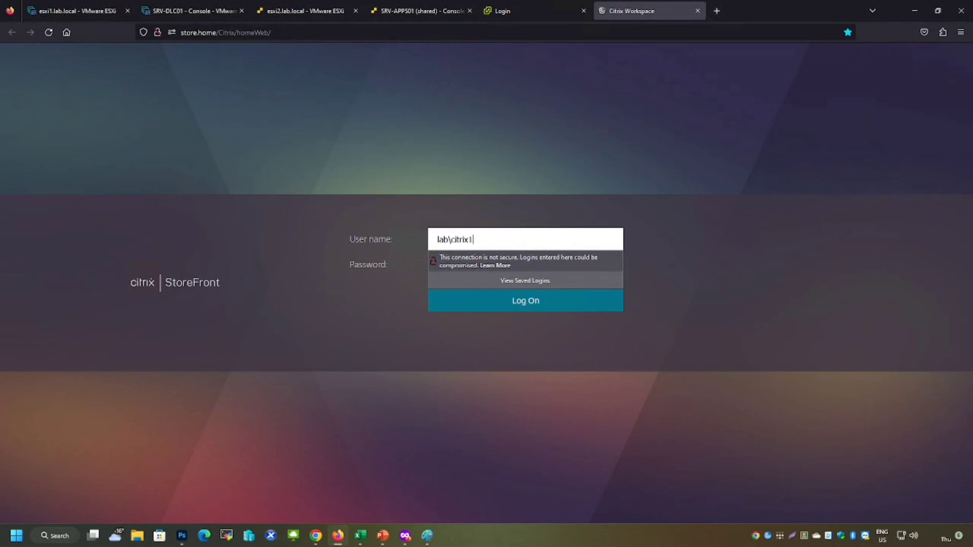
key(Tab)
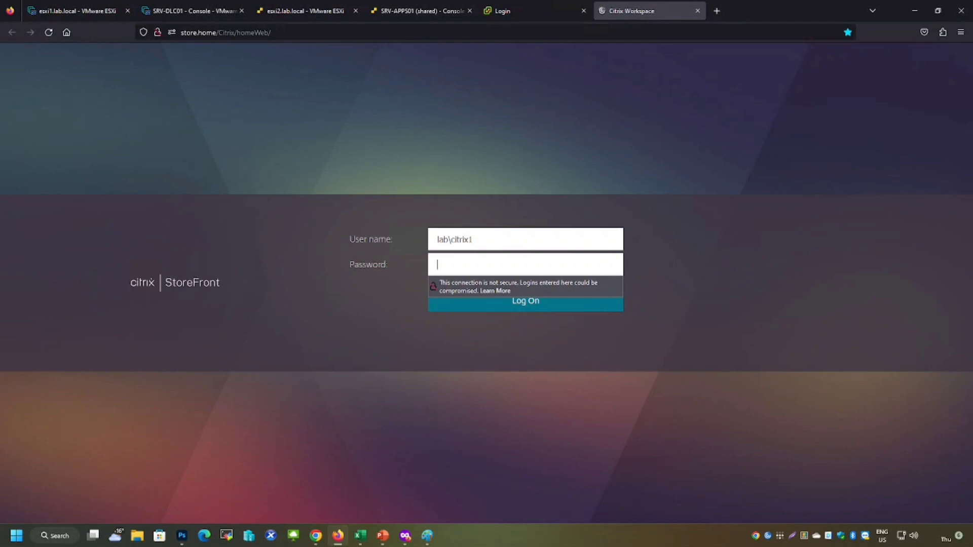
text(•••••)
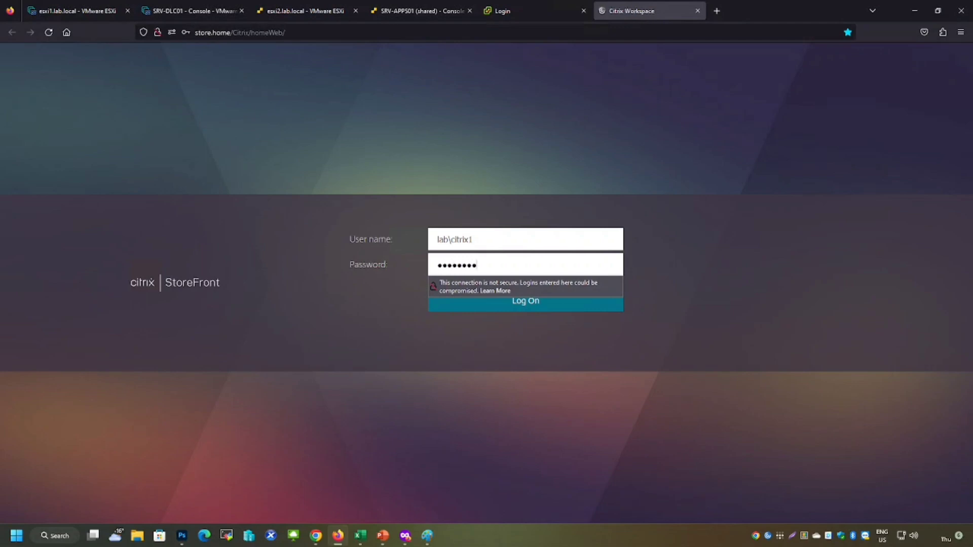
text(•••••••)
key(Return)
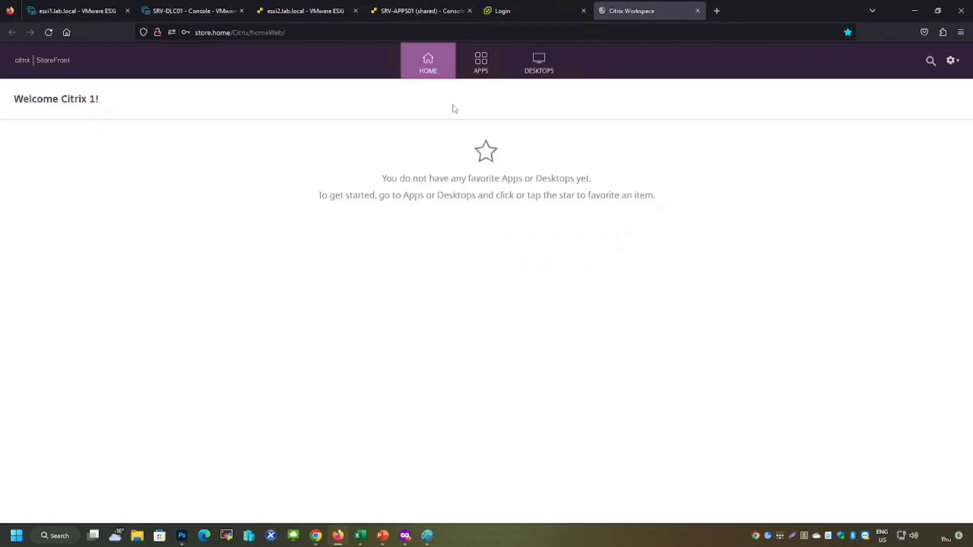
Check the desktops and apps offered to the user in StoreFront
click(550, 72)
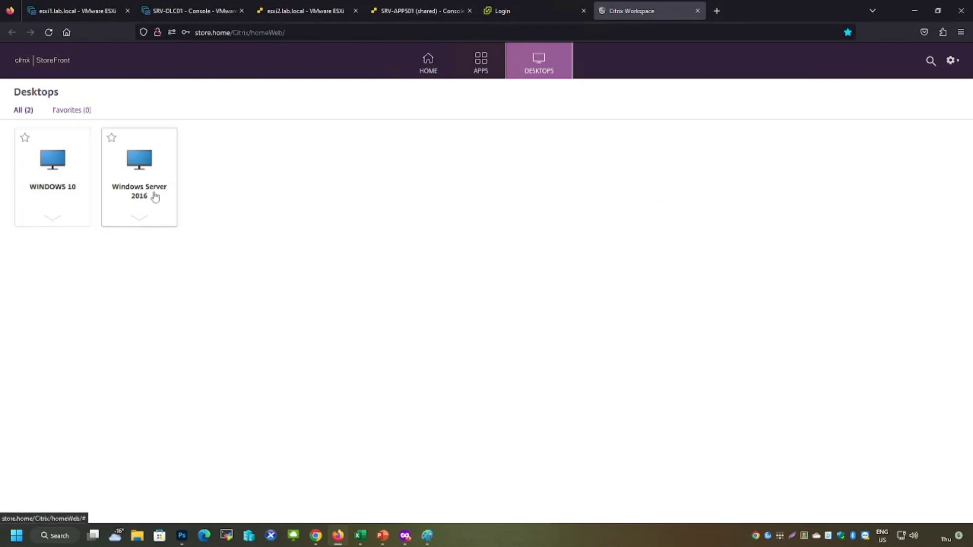
click(476, 69)
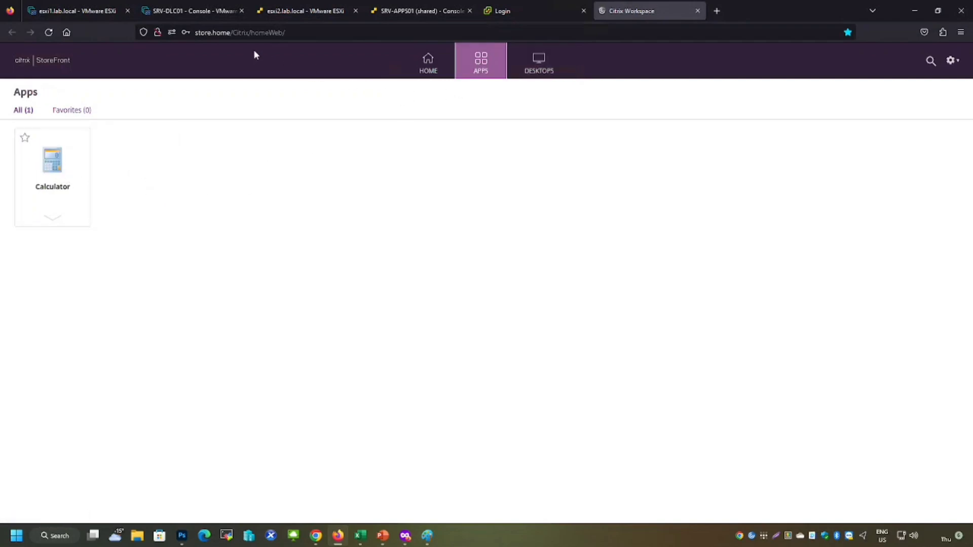
Switch to Citrix Studio, start adding applications, and choose the Server 2016 delivery group as the target
click(282, 14)
click(181, 5)
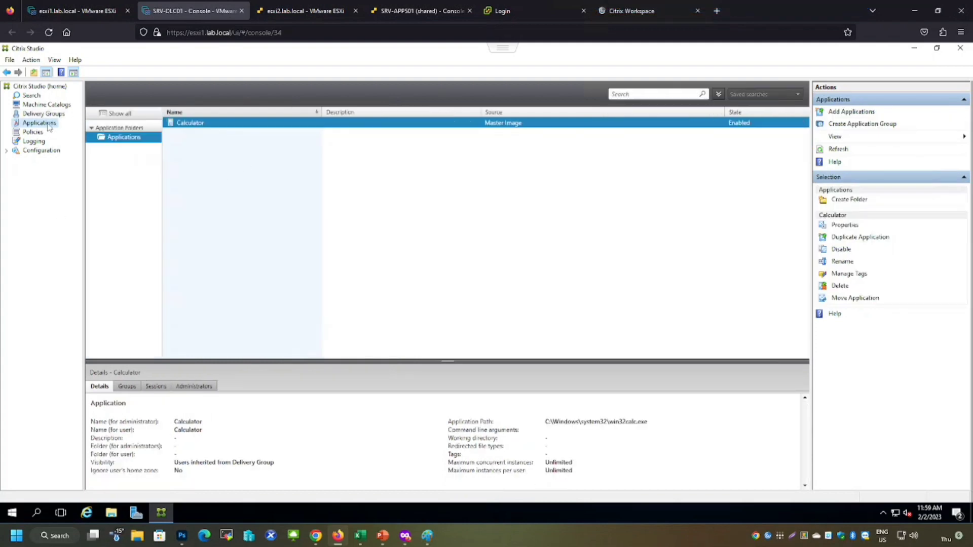
click(848, 113)
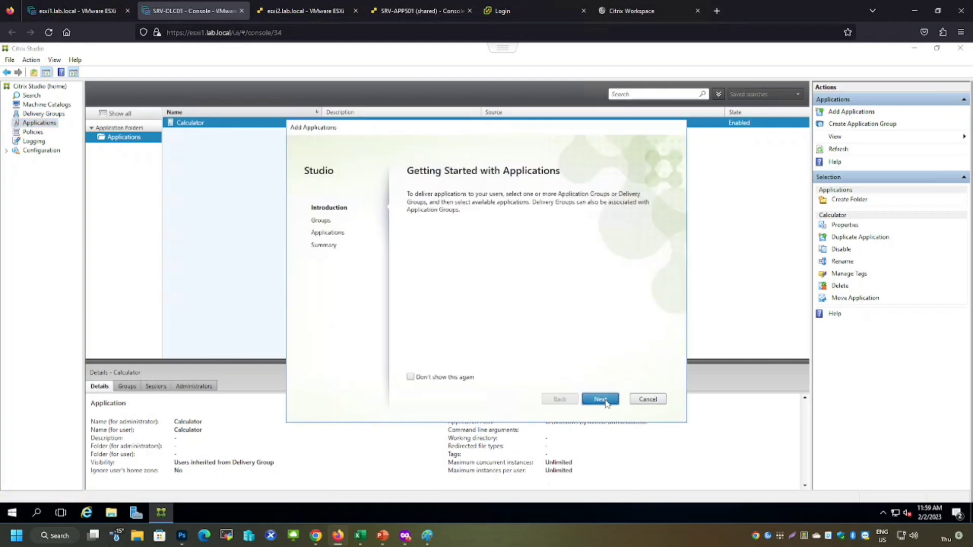
click(600, 400)
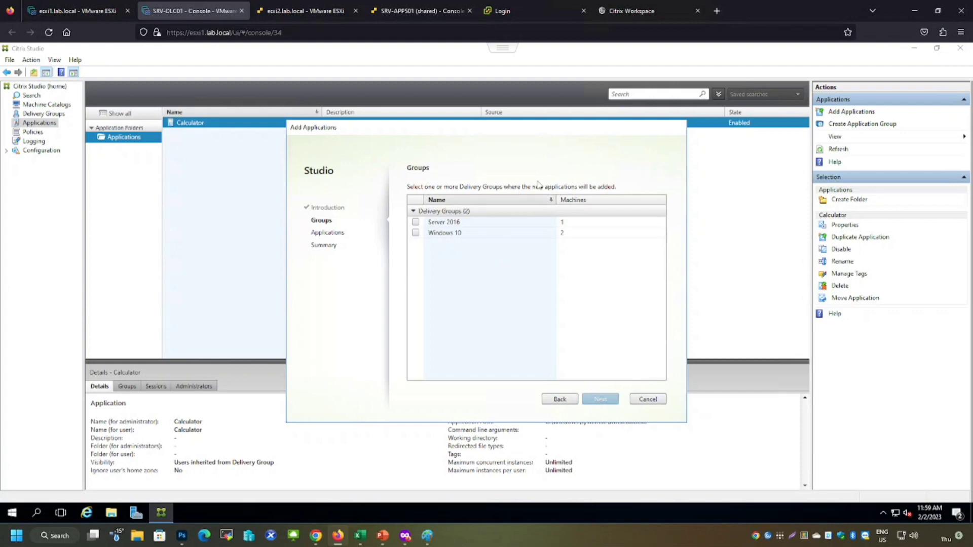
click(415, 223)
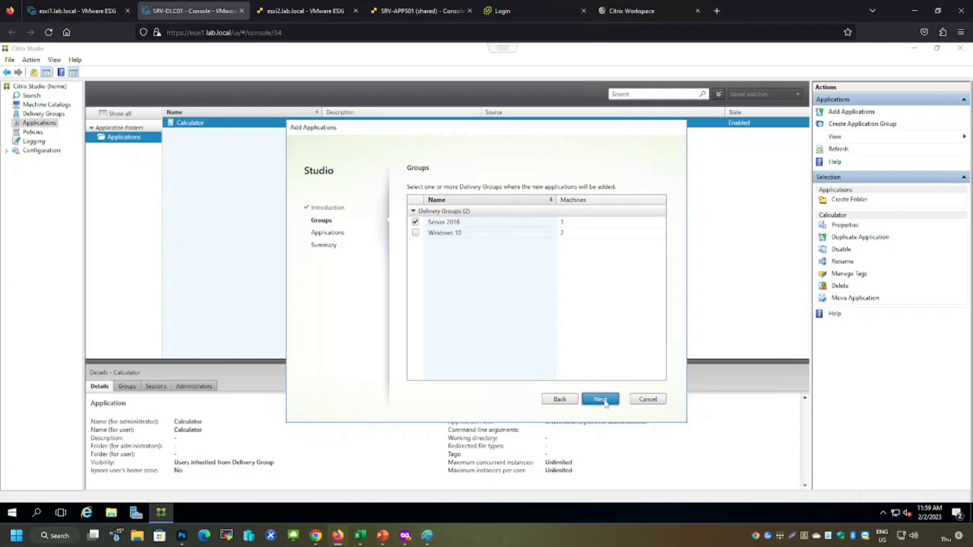
click(601, 399)
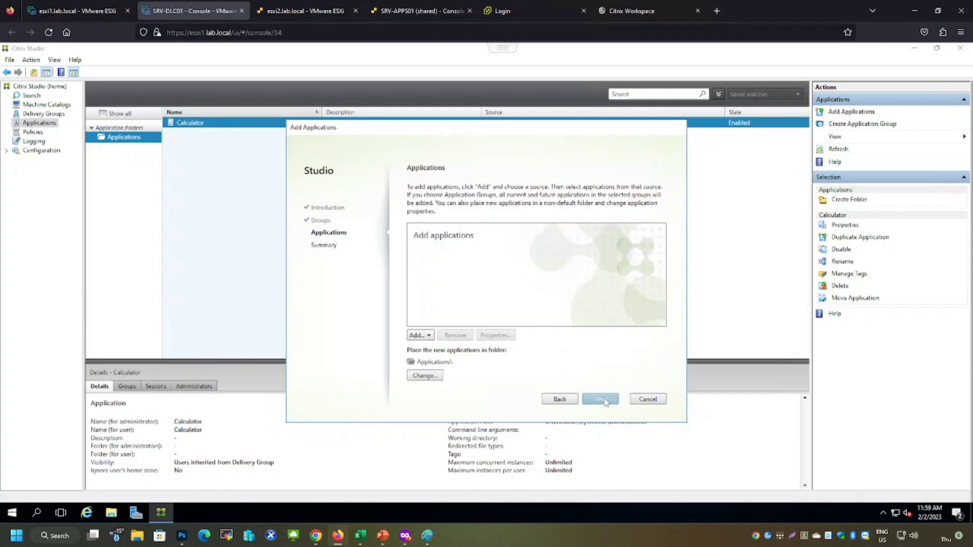
Add Excel 2016 and Word 2016 from the Start menu list and finish the Add Applications wizard
click(422, 337)
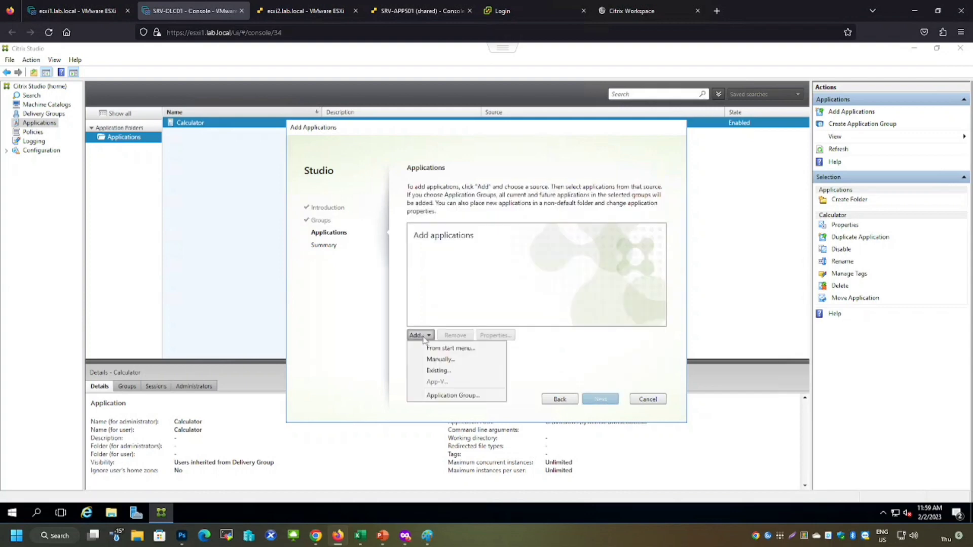
click(445, 349)
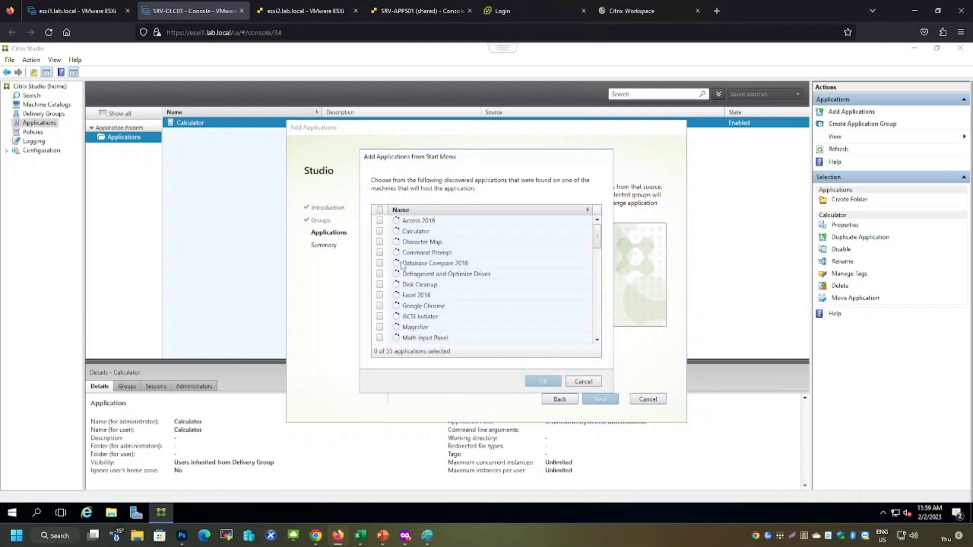
click(380, 296)
scroll(401, 294, down, 10)
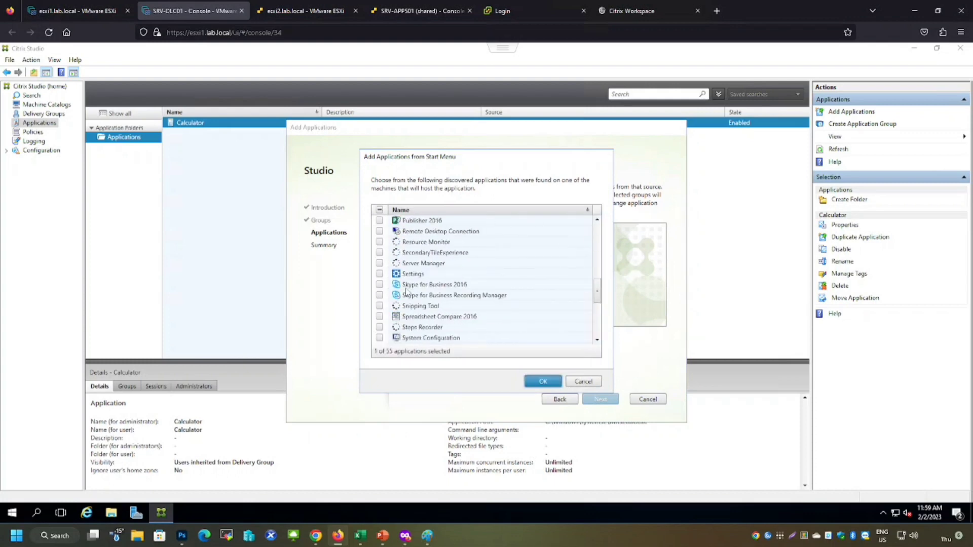
scroll(406, 292, down, 5)
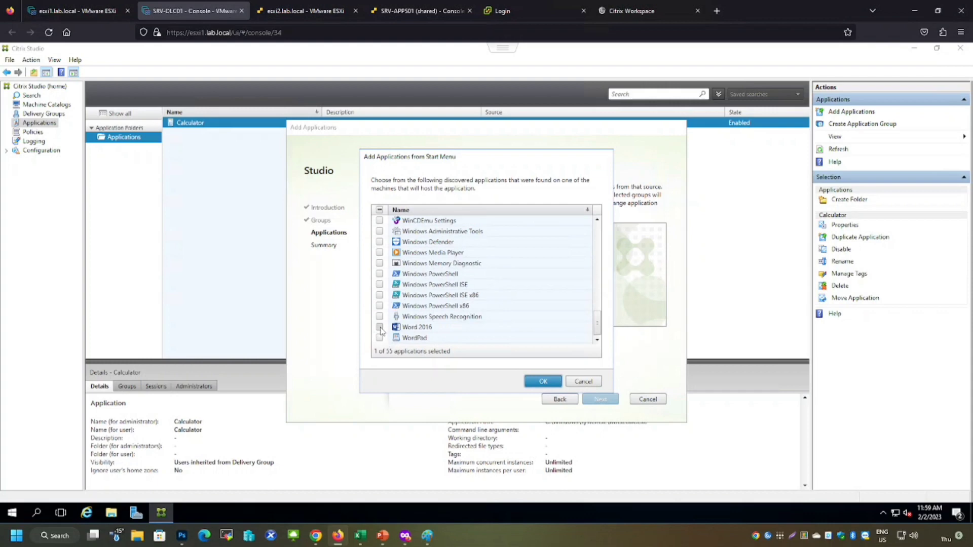
click(380, 327)
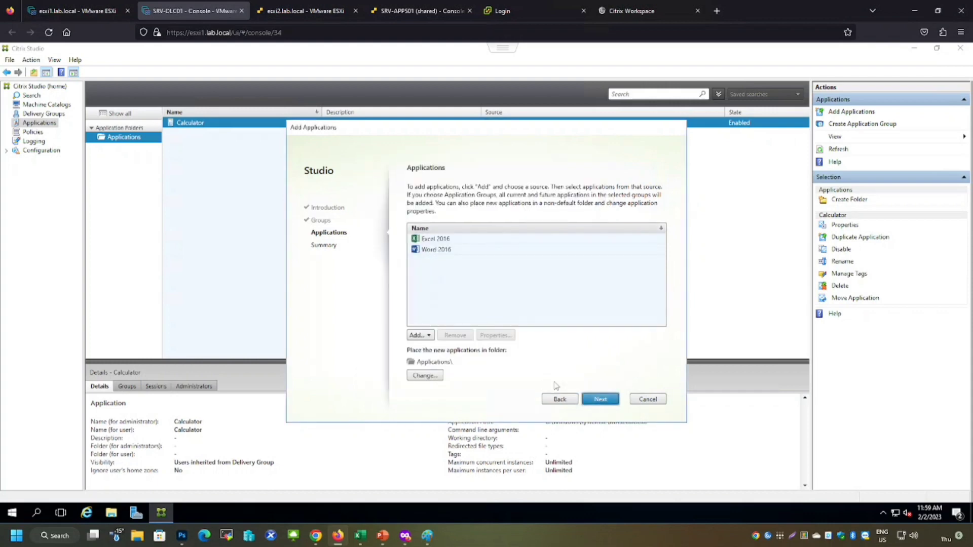
click(608, 402)
click(601, 400)
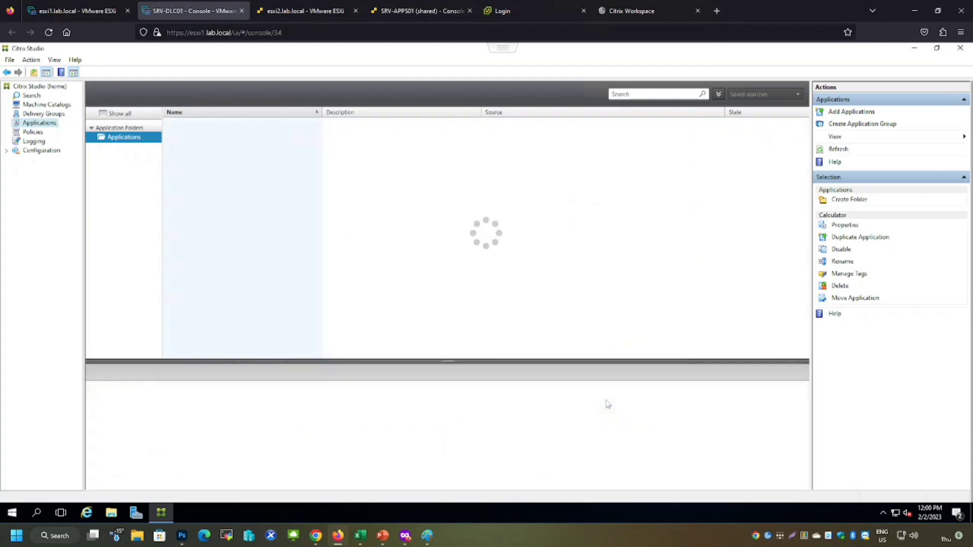
Refresh StoreFront, open the apps list, launch Word 2016 and accept the Office first-run prompt
click(616, 11)
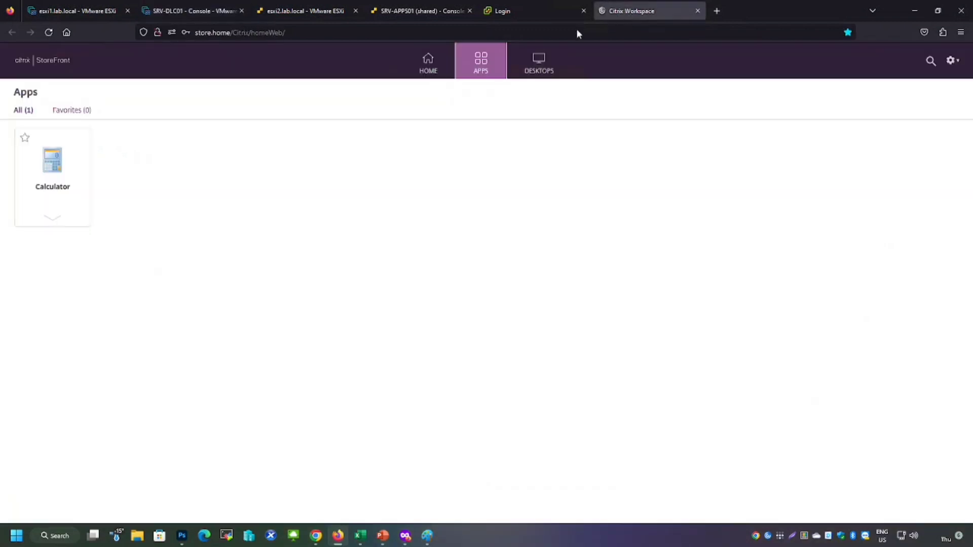
click(48, 33)
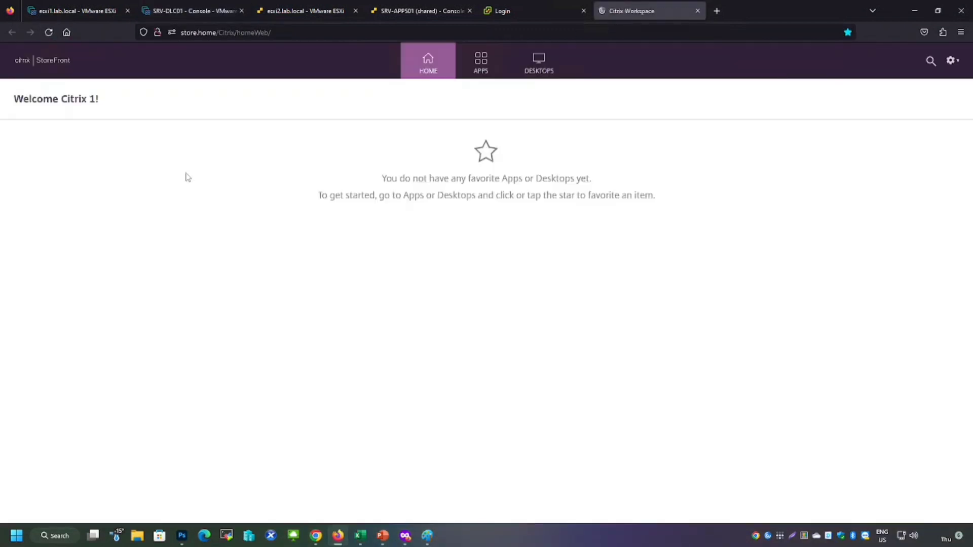
click(481, 63)
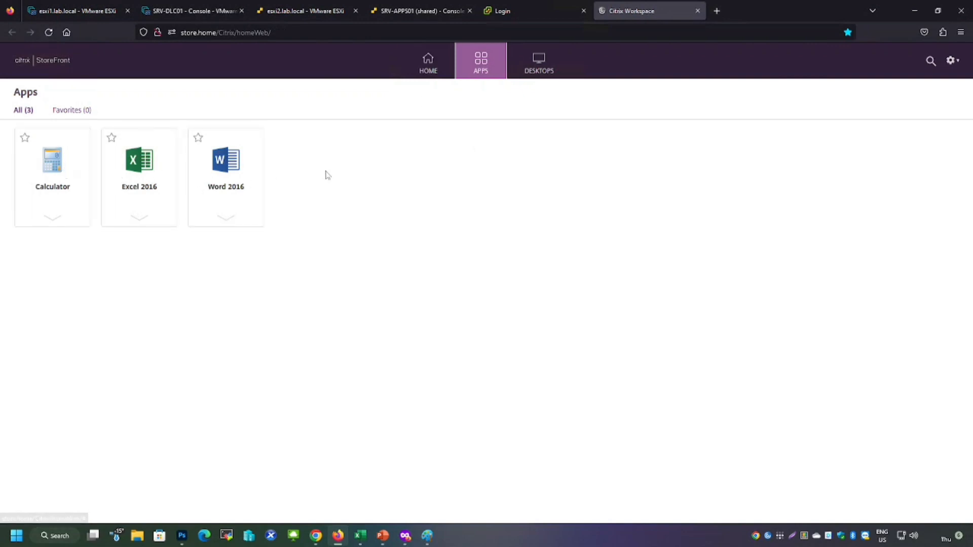
click(219, 166)
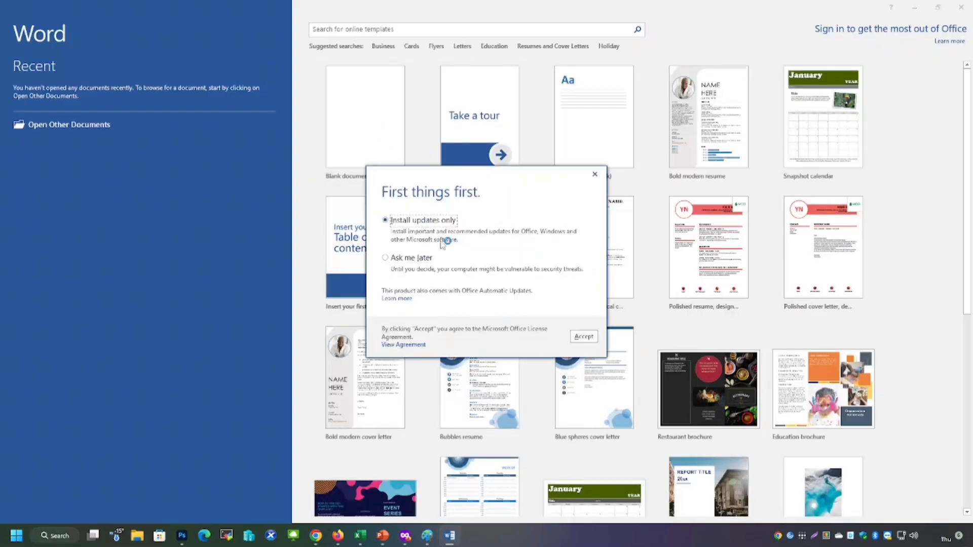
click(583, 336)
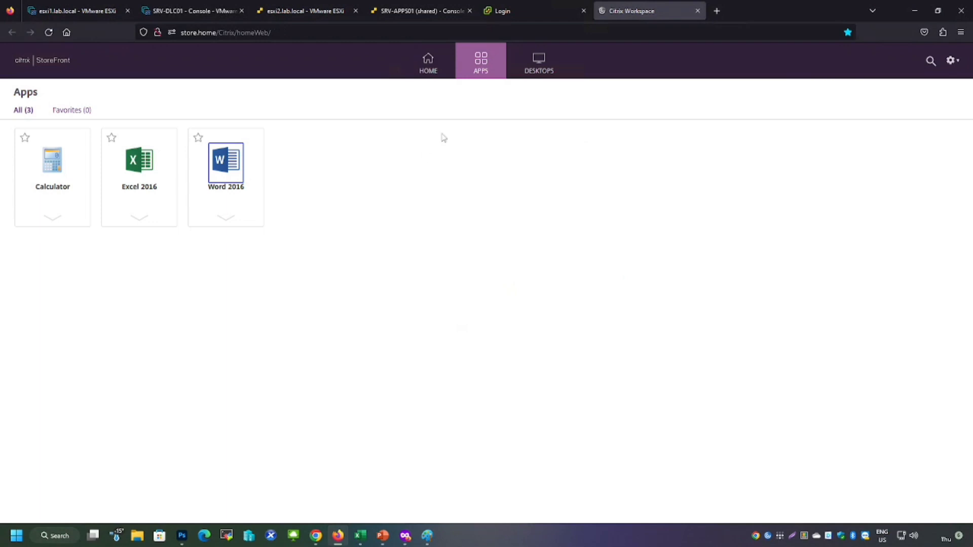
Launch the WINDOWS 10 desktop from the StoreFront desktops list
click(544, 71)
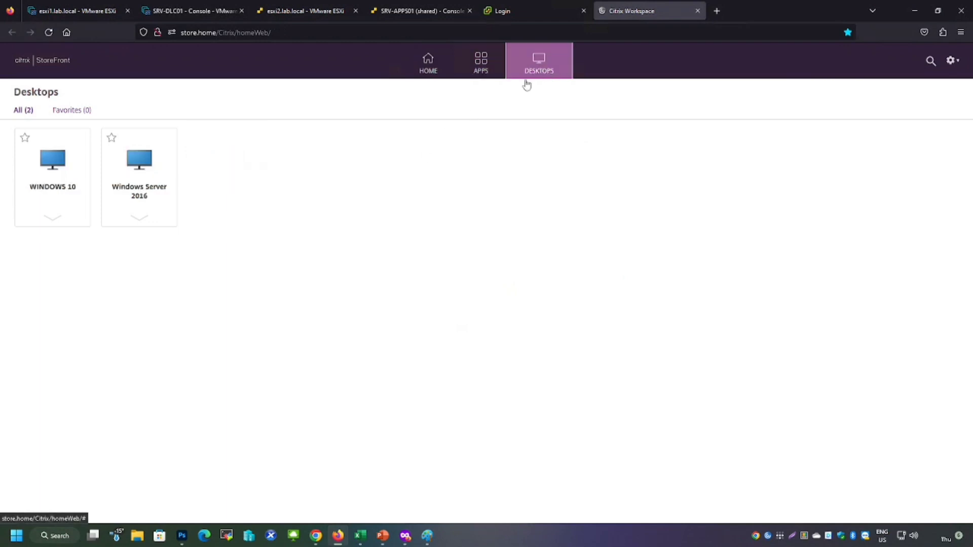
click(41, 171)
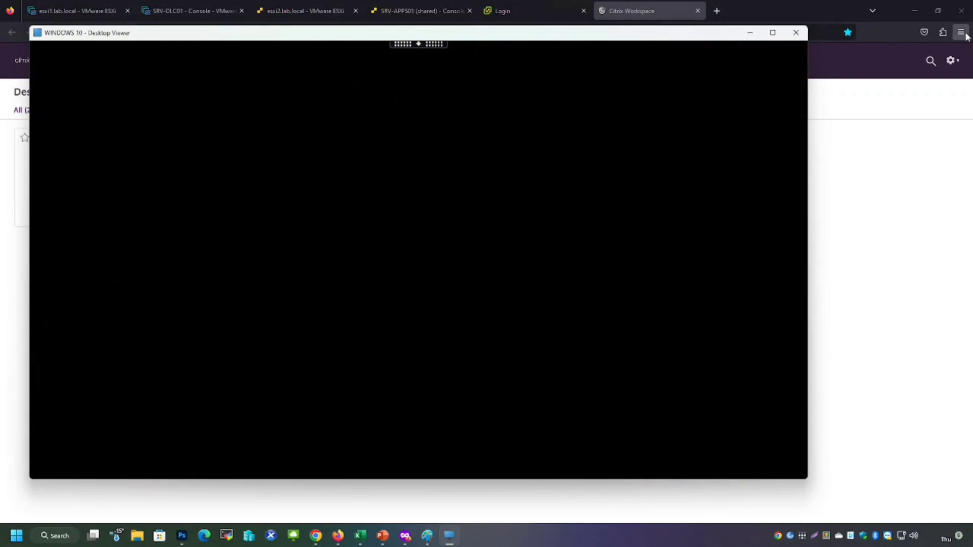
Open a private browser window and go to the store.home StoreFront address
click(960, 32)
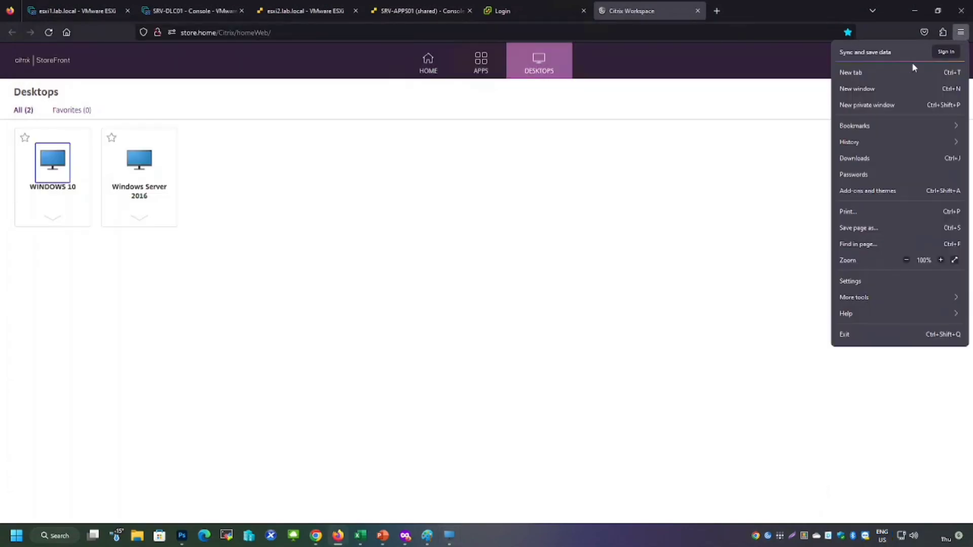
click(873, 105)
text(store.home/)
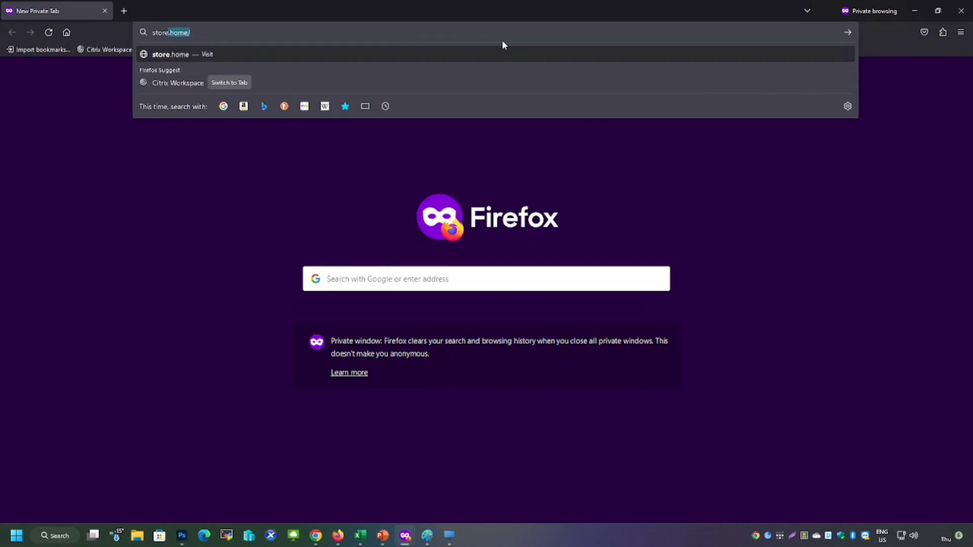
key(Return)
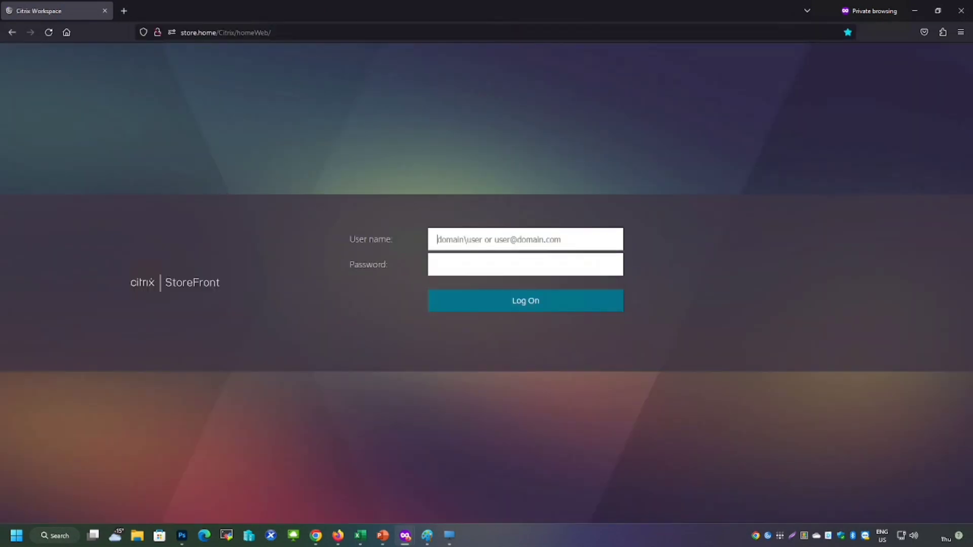
Log on to StoreFront with a second test user's account name and password
text(lab\)
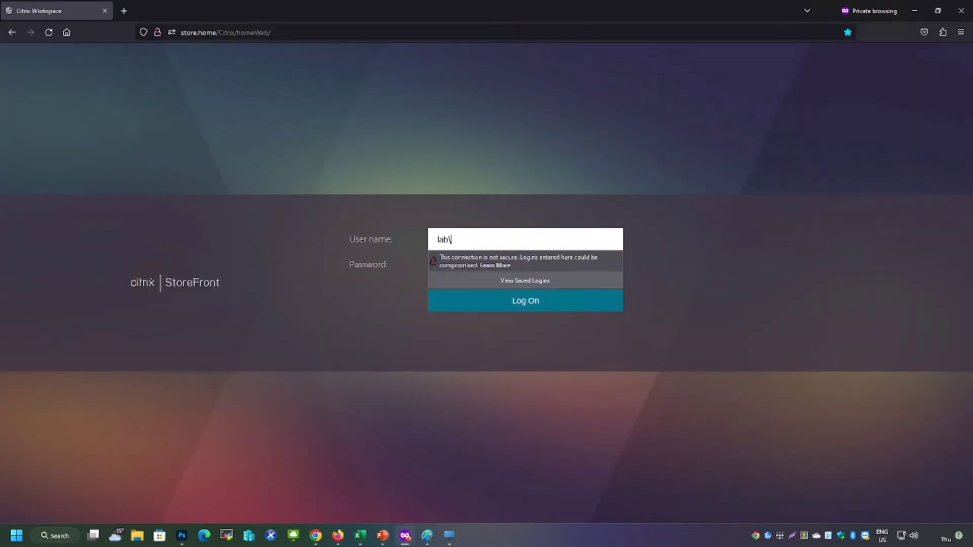
text(citrix2)
key(Tab)
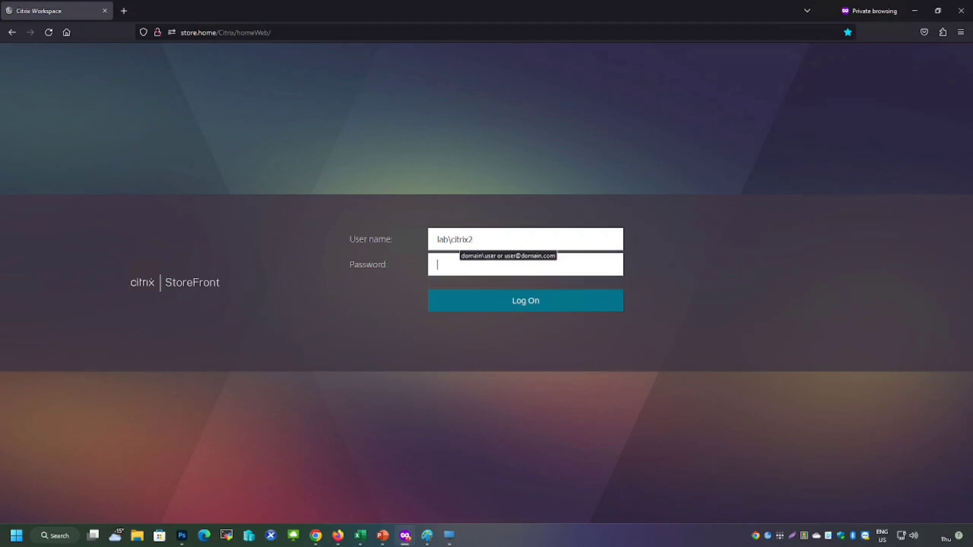
text(••••••••••••)
key(Return)
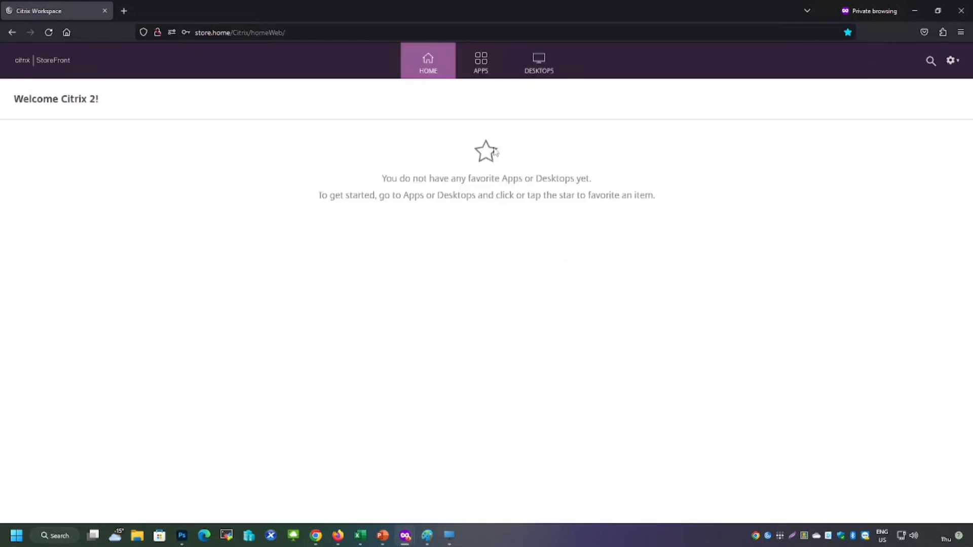
Open the desktops list, launch the WINDOWS 10 desktop, and minimize its viewer window
click(538, 77)
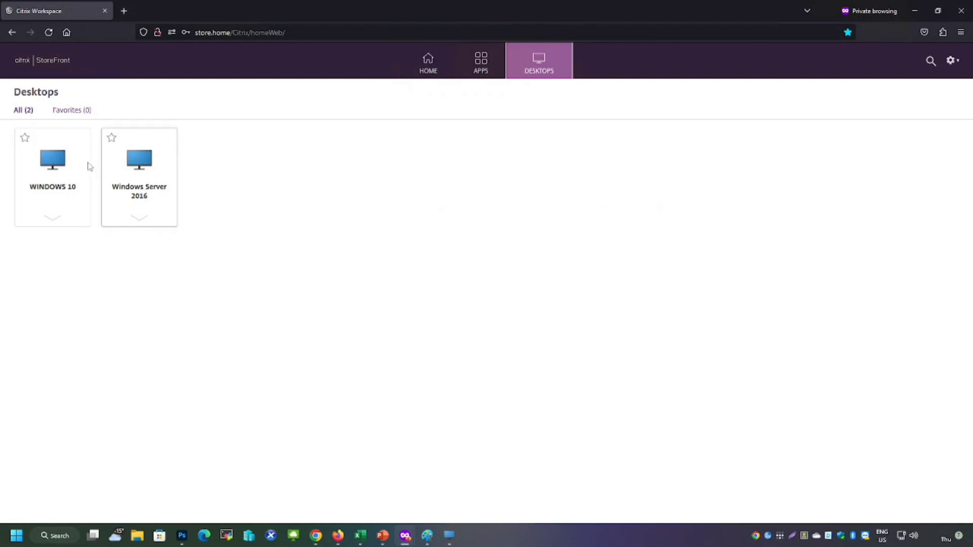
click(52, 164)
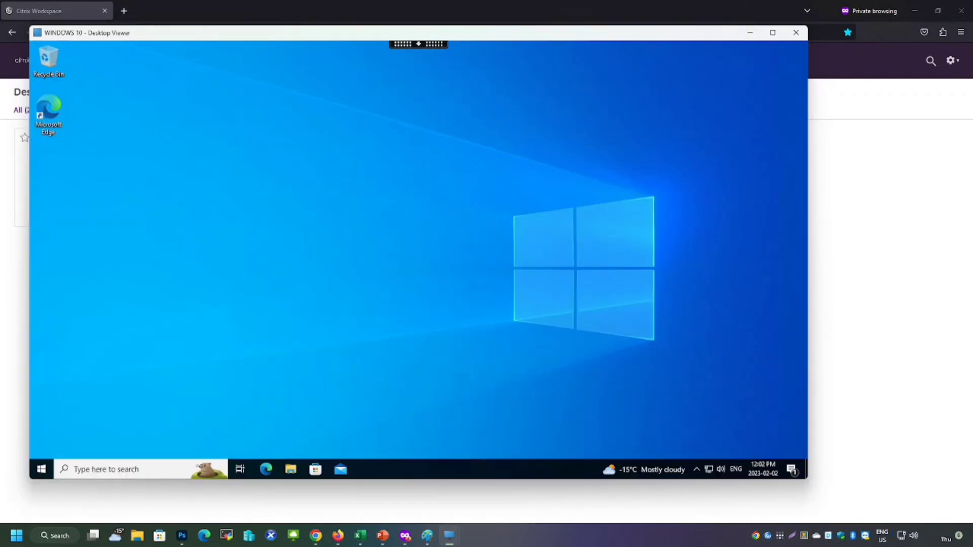
click(750, 32)
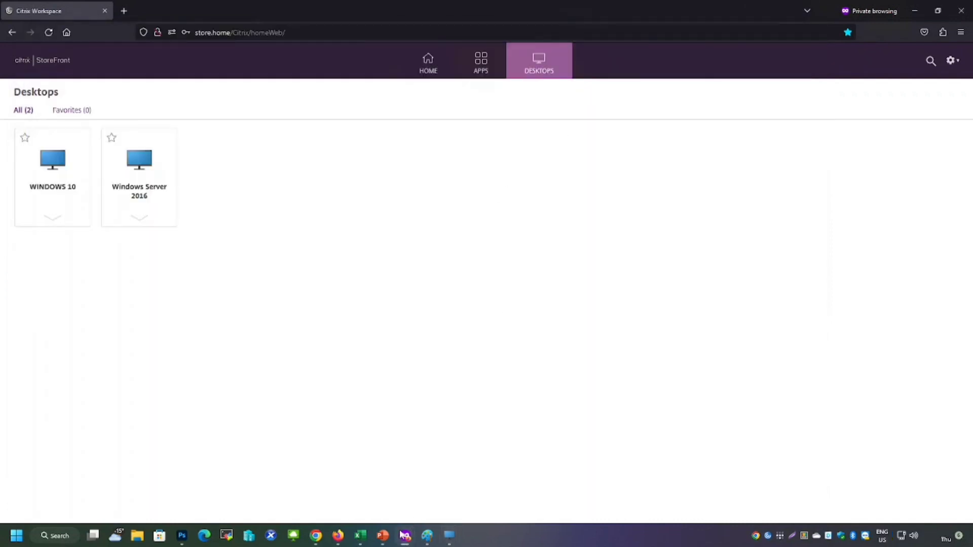
Return to Citrix Studio and review the Windows 10 and Windows Server 2016 machine catalogs
click(335, 540)
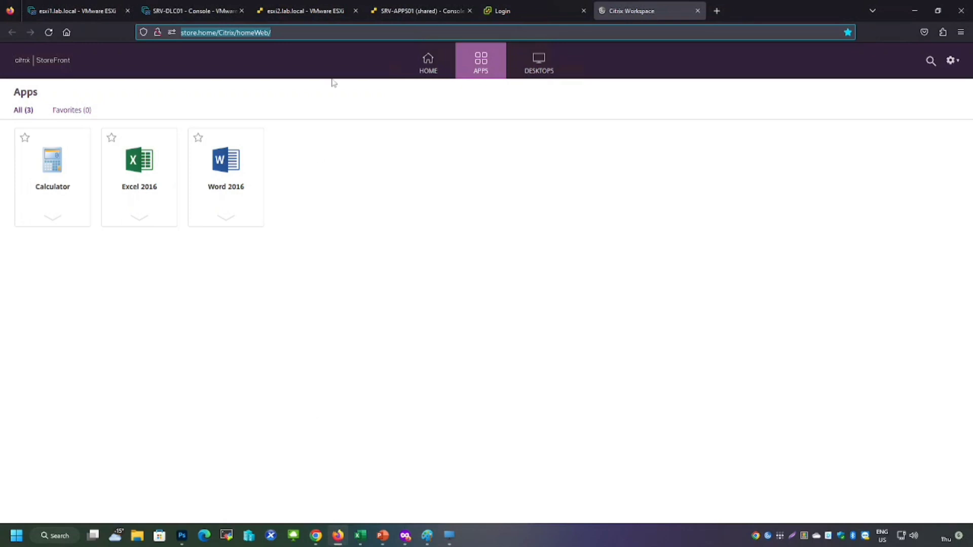
click(203, 11)
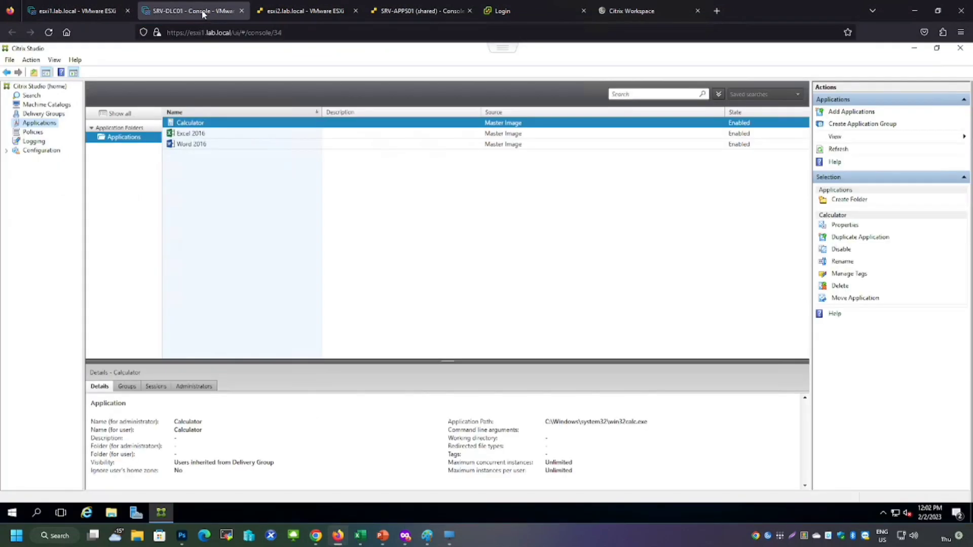
click(46, 104)
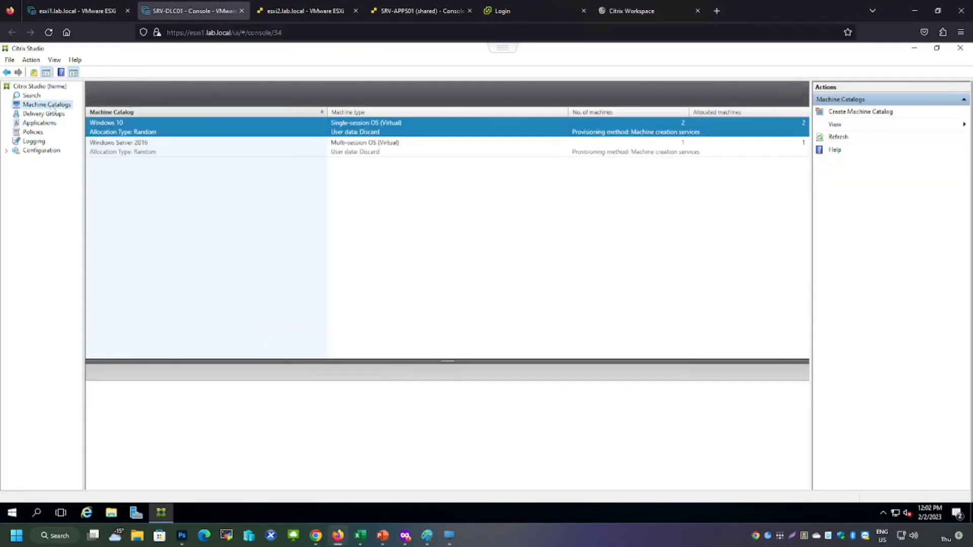
click(163, 149)
click(160, 133)
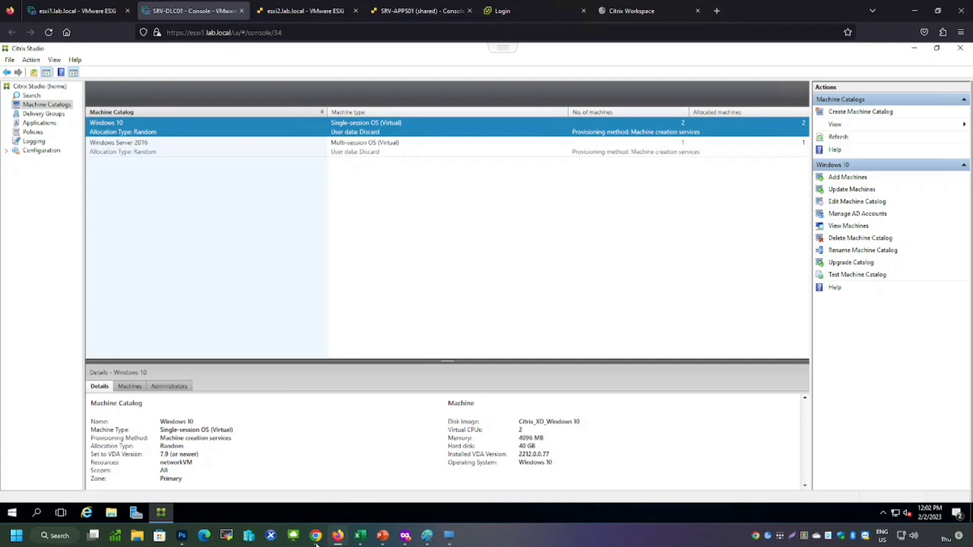
Open the store.home StoreFront address in the private browser window and get past the Workspace app detection page
click(377, 484)
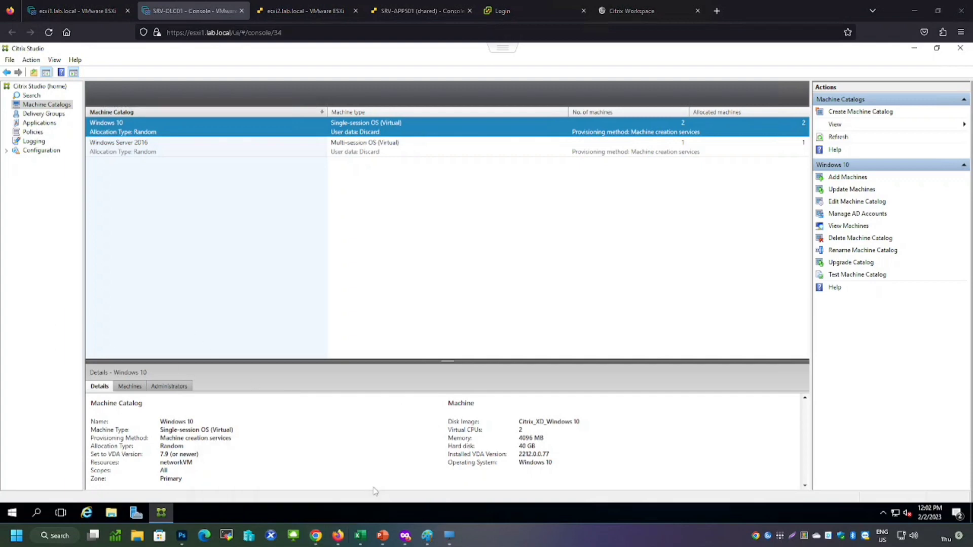
text(http://store.home/Citrix/homeWeb/)
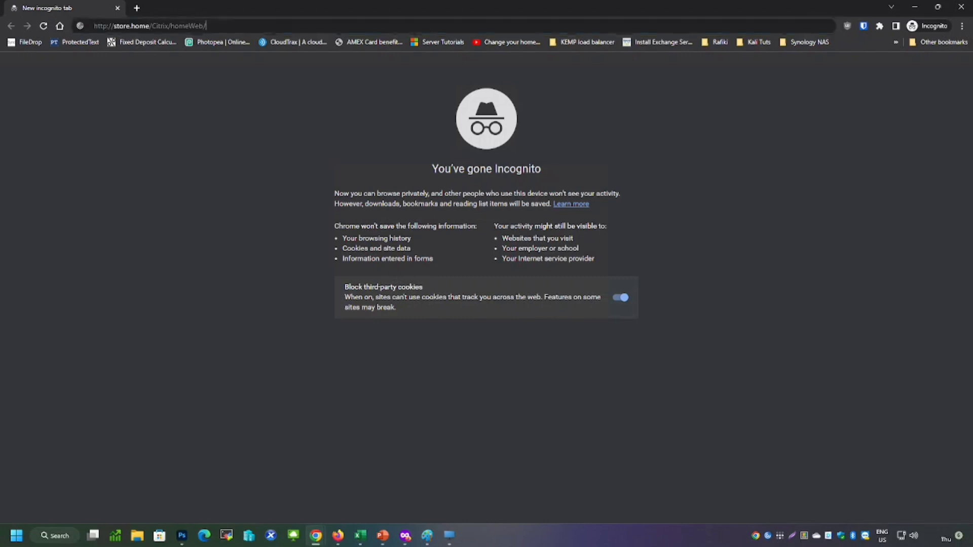
key(Return)
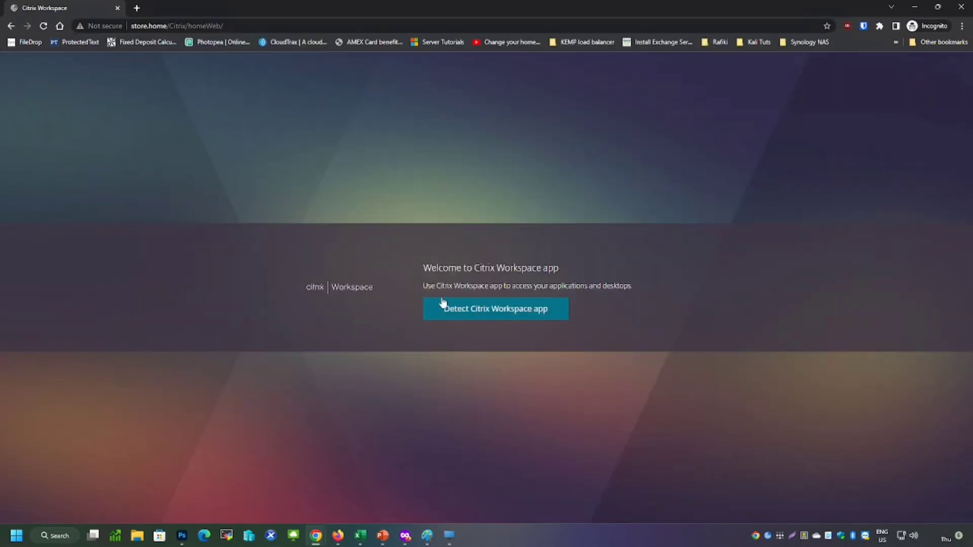
click(458, 311)
click(490, 95)
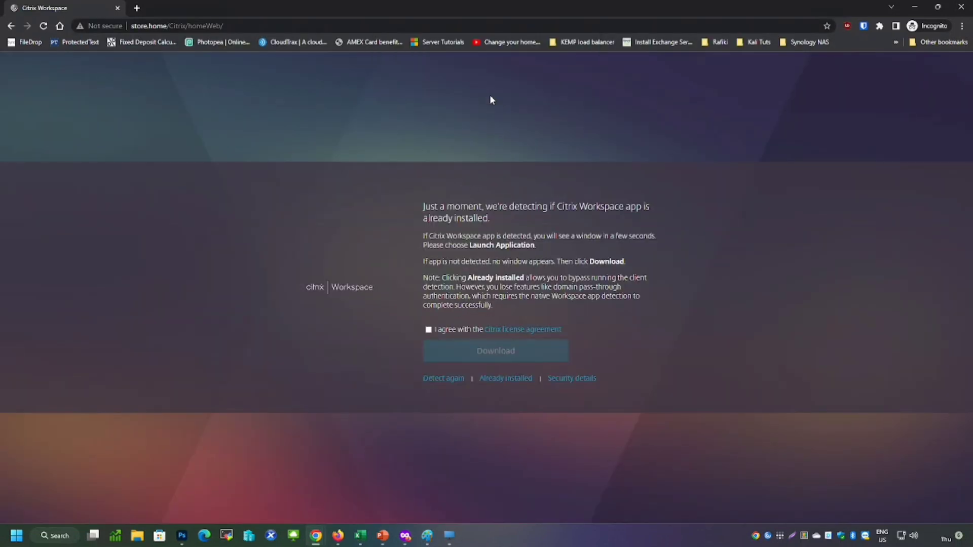
Log on to StoreFront with the administrator test account's user name
text(nl)
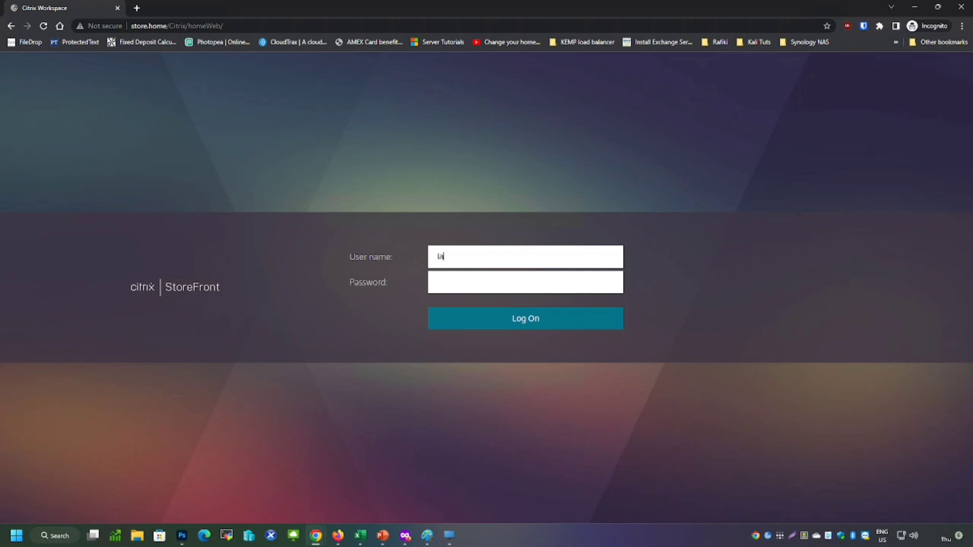
key(BackSpace)
key(BackSpace)
text(lab\homeadmin)
key(Tab)
key(Return)
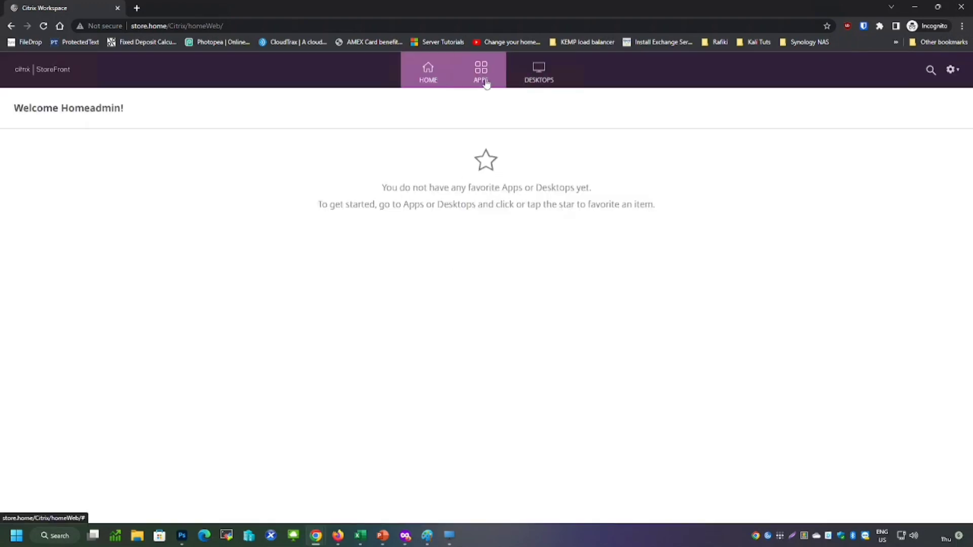
Try to launch the WINDOWS 10 desktop from the desktops list and dismiss the message
click(481, 80)
click(551, 82)
click(52, 171)
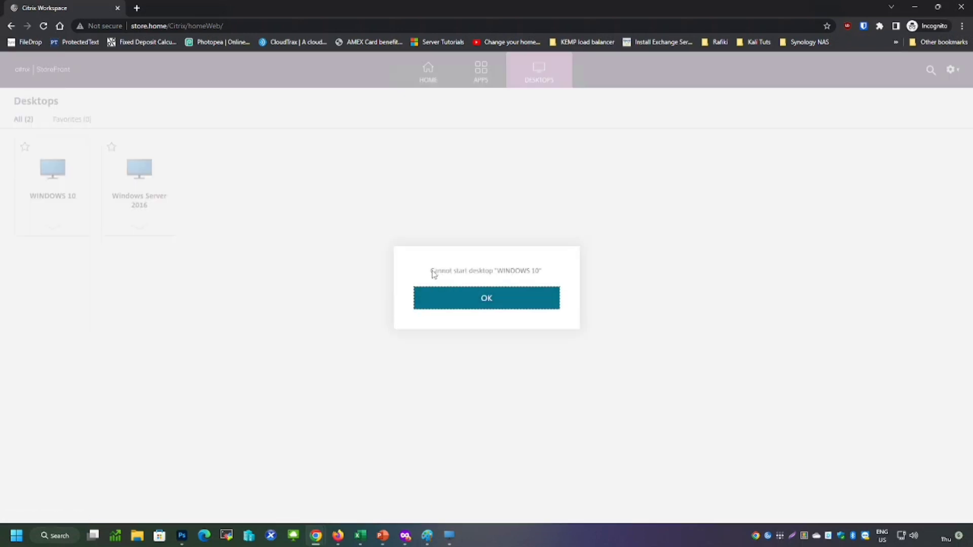
click(465, 300)
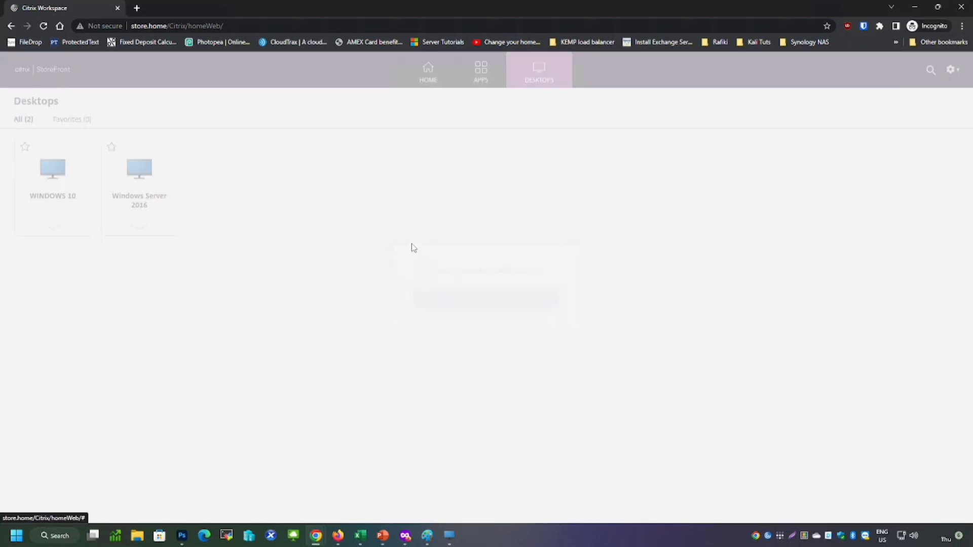
Browse the store's Home and Apps pages to check the published applications
click(428, 82)
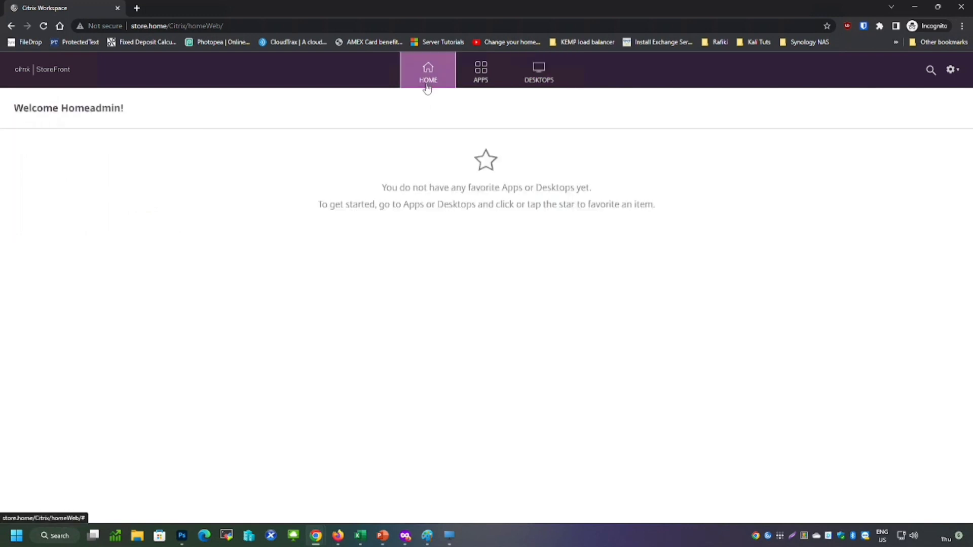
click(481, 86)
mouse_move(453, 544)
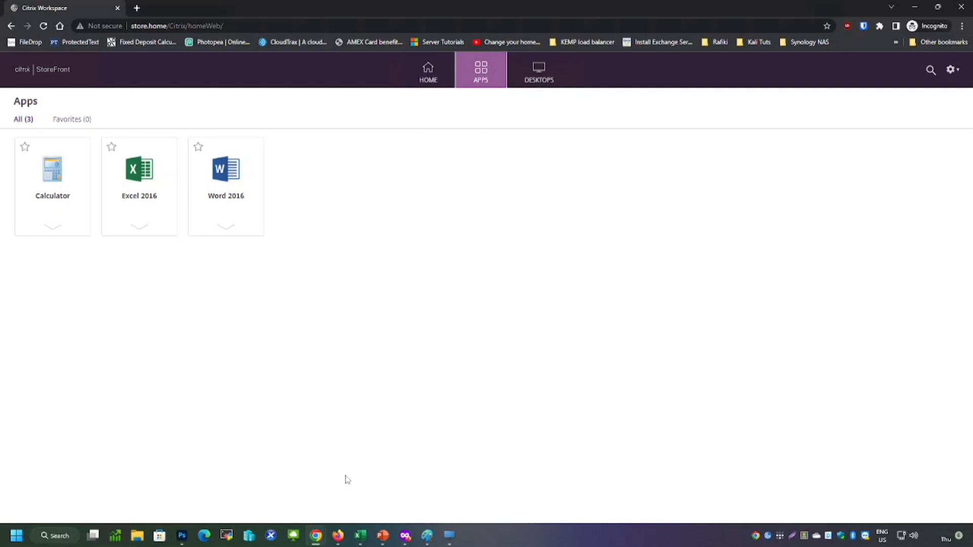
In the other browser's StoreFront session, open the Windows Server 2016 desktop and minimize its viewer
click(338, 539)
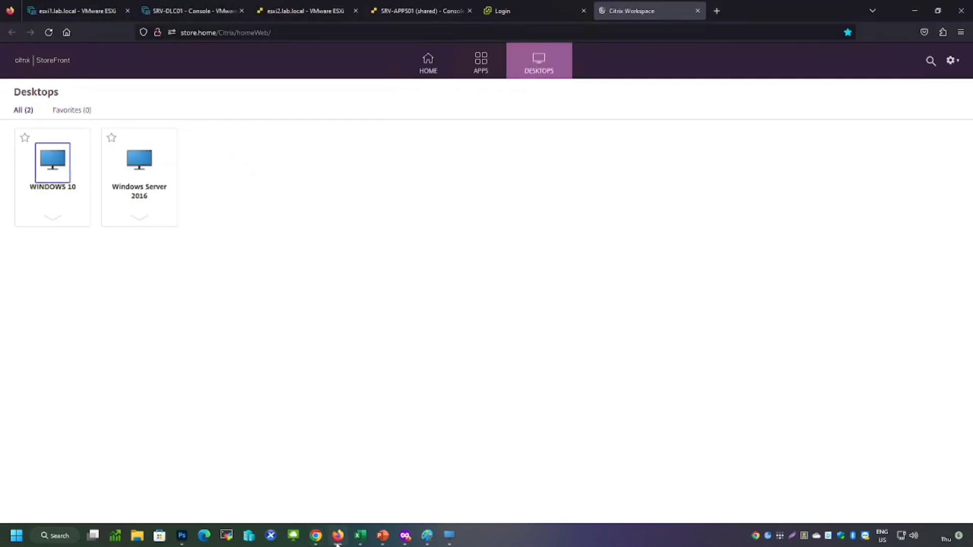
click(191, 11)
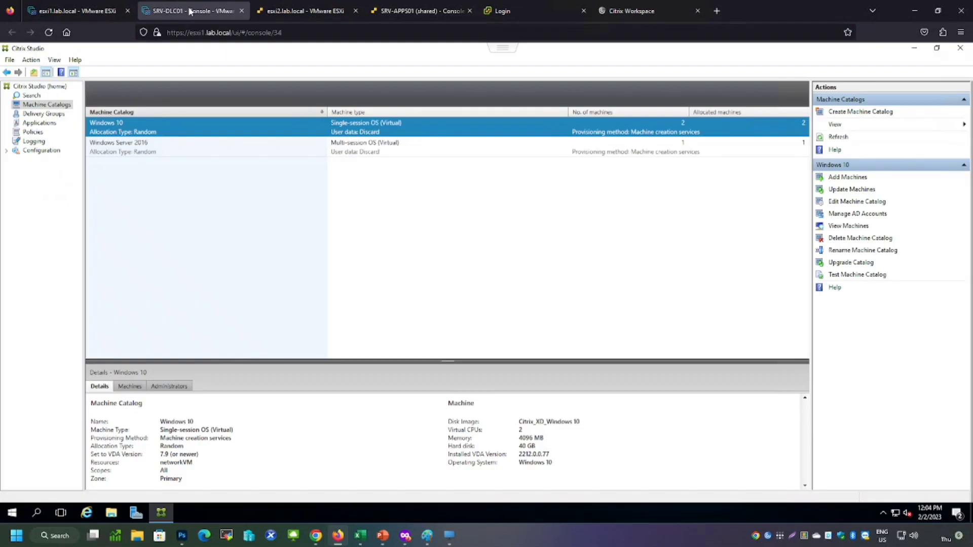
click(635, 12)
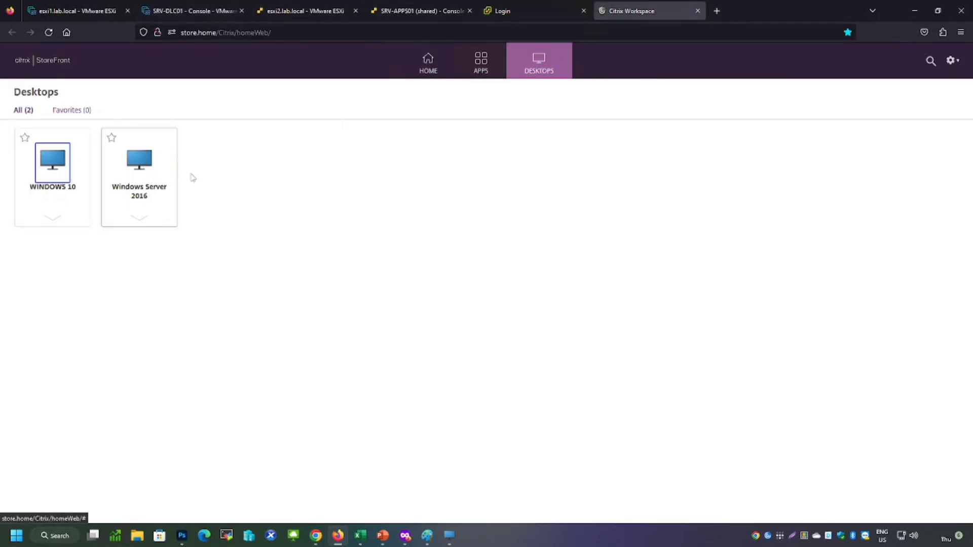
click(305, 195)
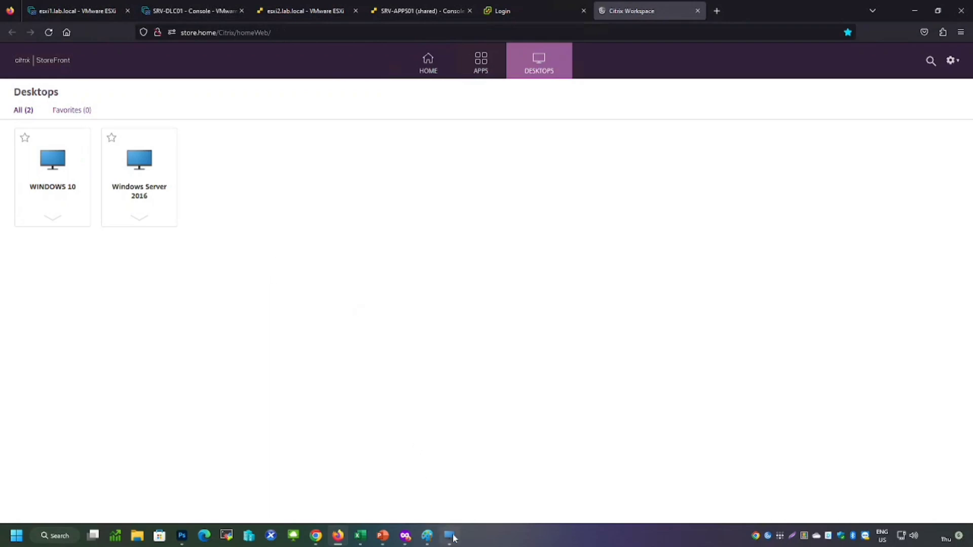
mouse_move(450, 536)
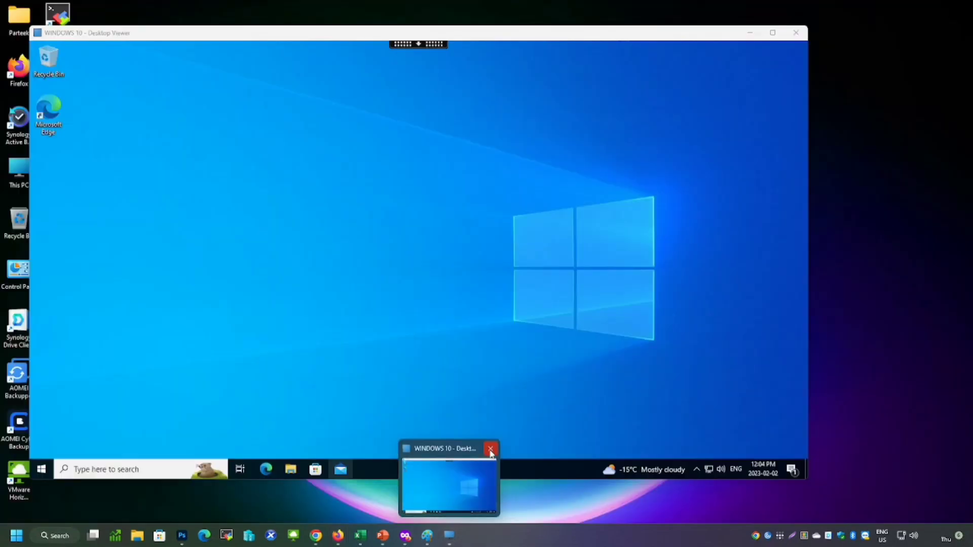
click(490, 450)
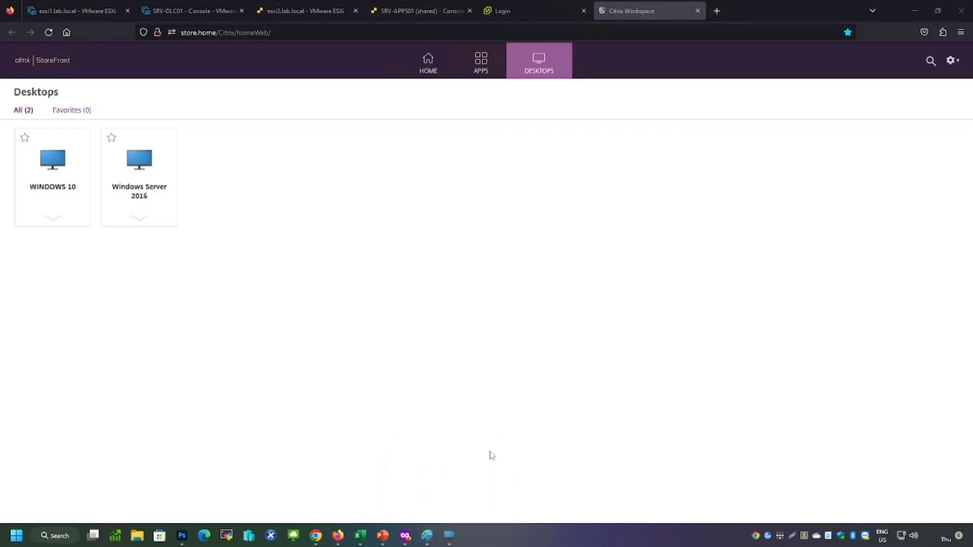
click(134, 163)
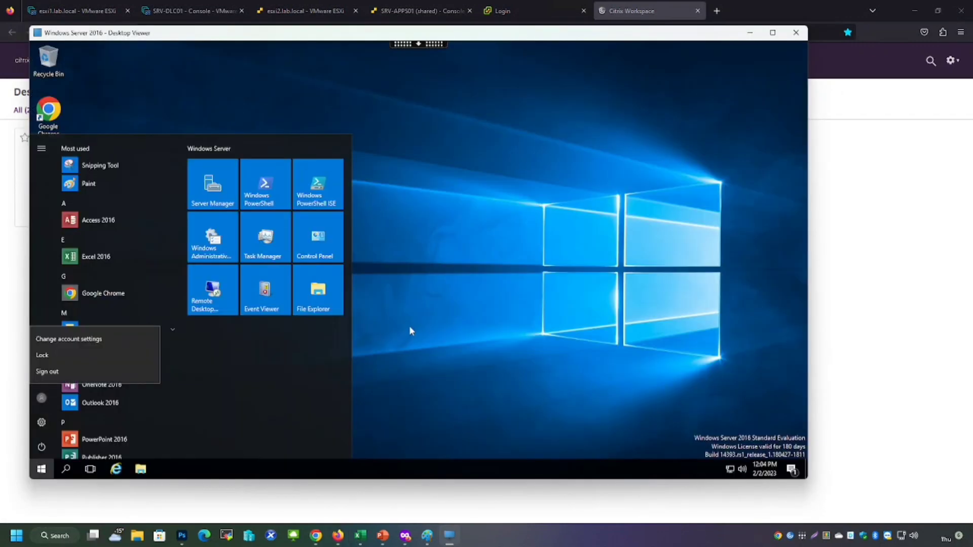
click(408, 328)
click(447, 541)
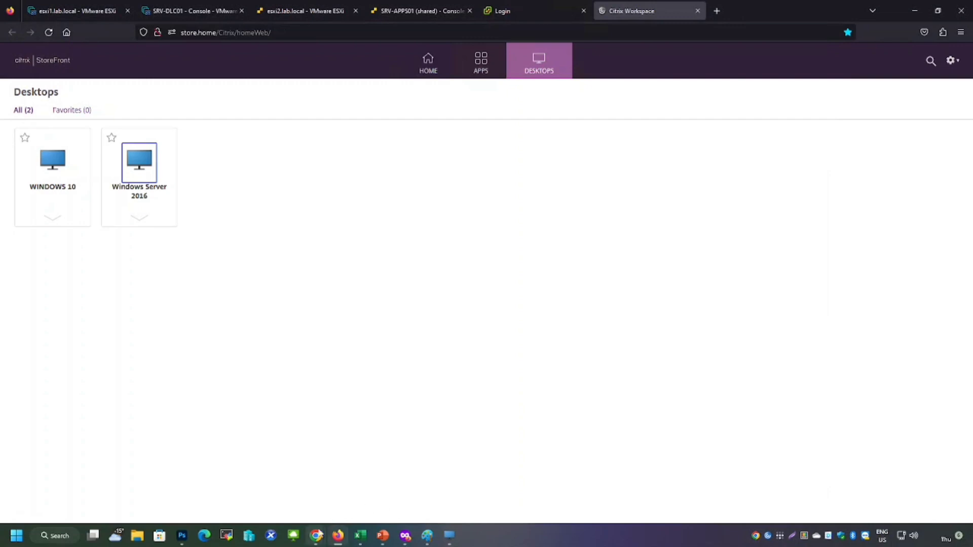
Back in the private window, launch the Windows Server 2016 desktop and allow the Citrix Workspace Launcher to open
mouse_move(317, 536)
click(359, 501)
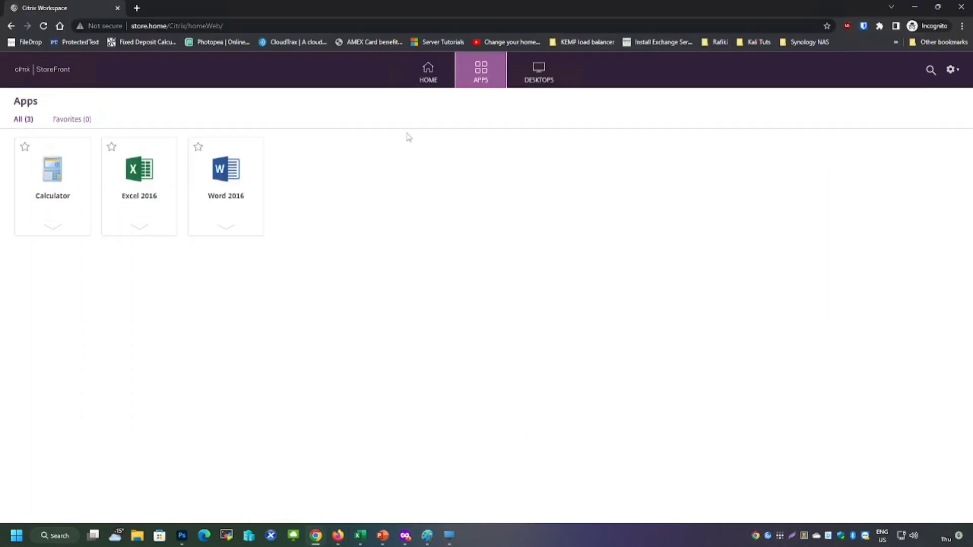
click(431, 81)
click(548, 84)
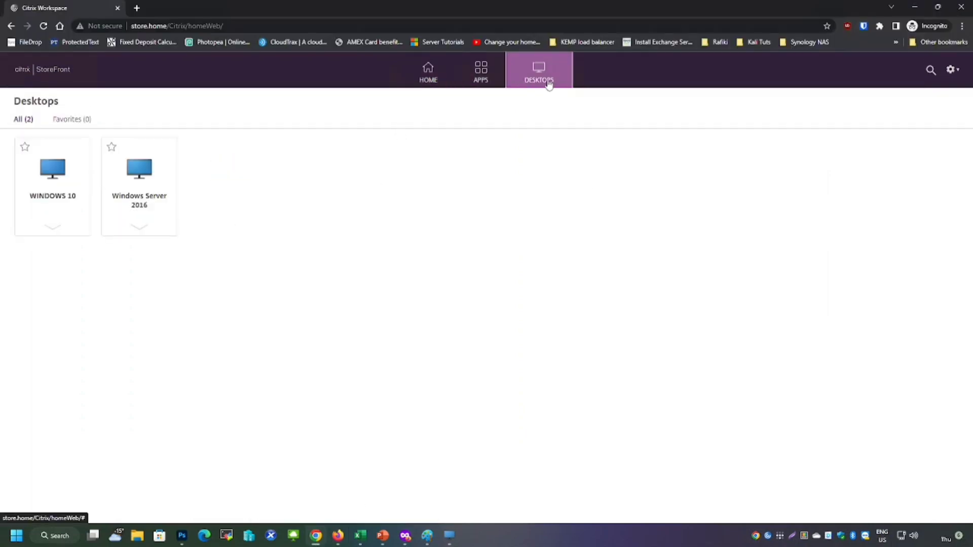
click(429, 74)
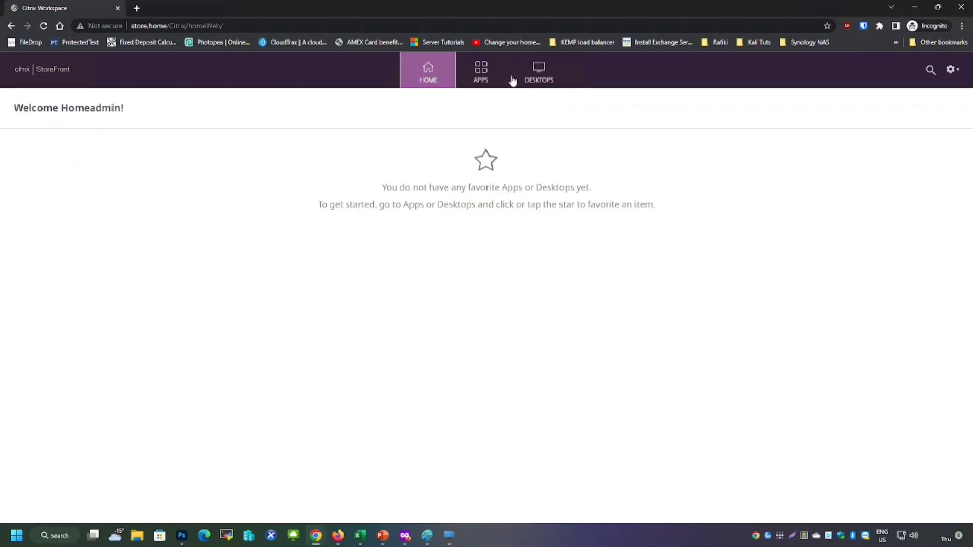
click(541, 80)
click(137, 175)
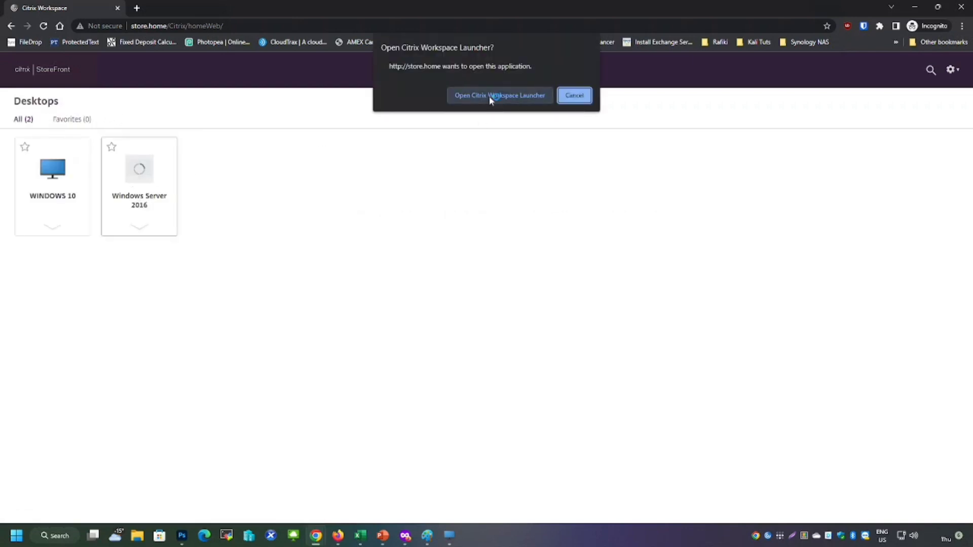
click(489, 96)
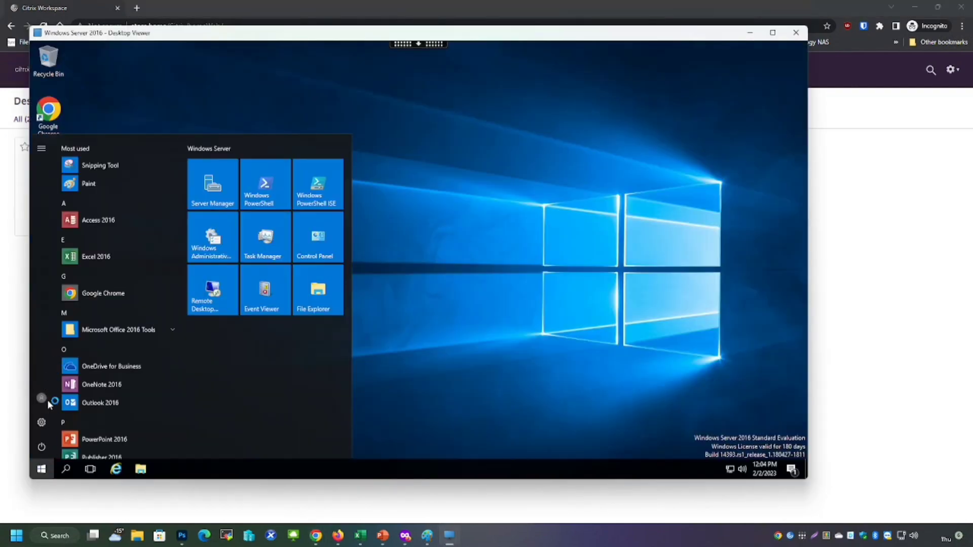
Open the remote desktop's account menu, dismiss it, and close the Windows Server 2016 desktop viewer
click(46, 400)
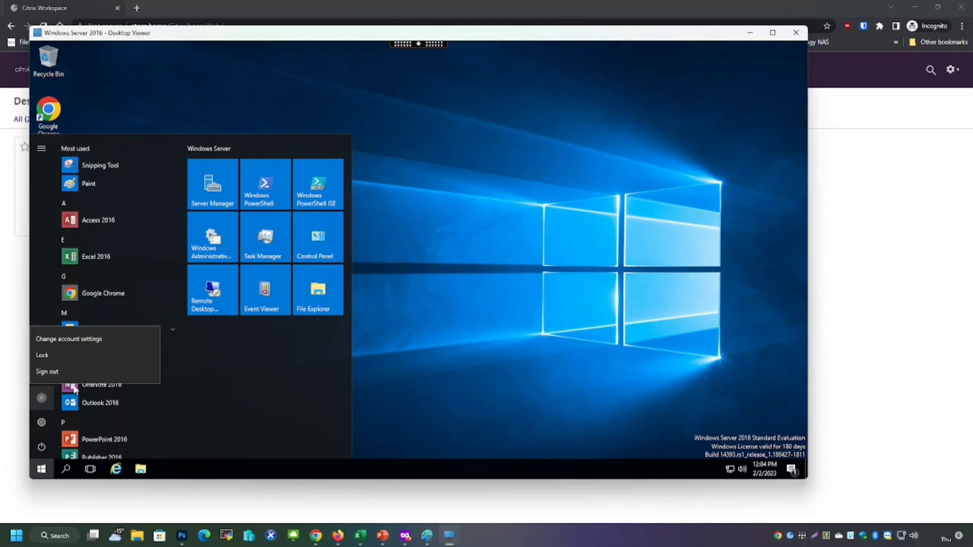
click(497, 313)
mouse_move(449, 535)
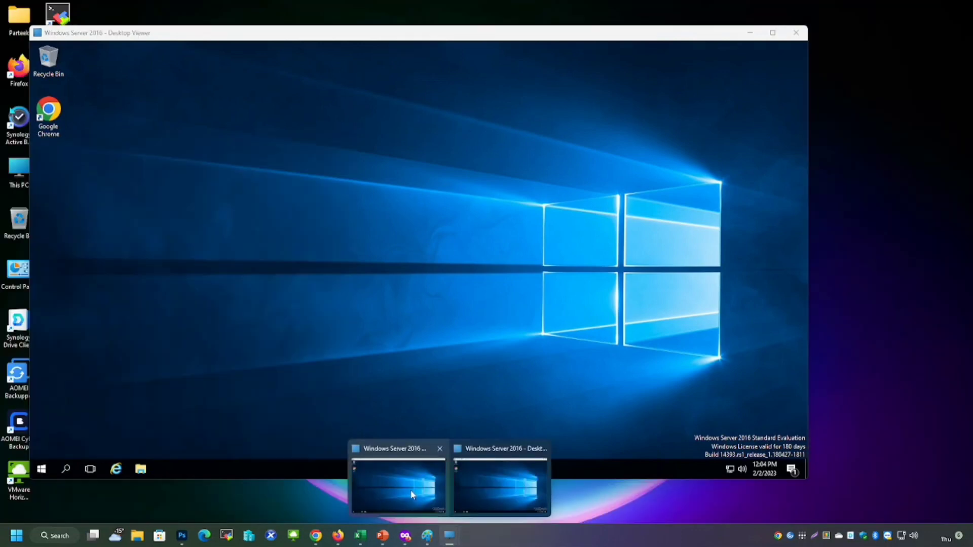
click(414, 495)
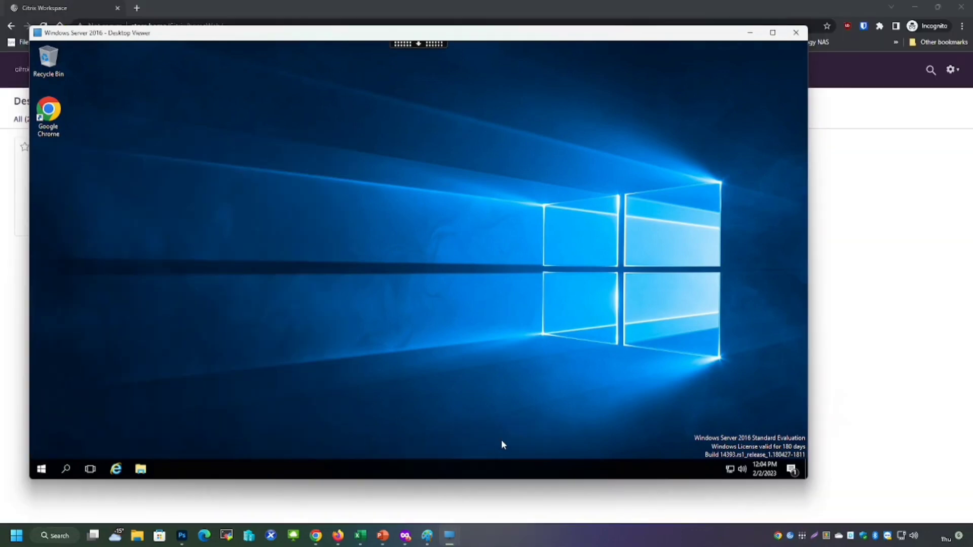
click(796, 32)
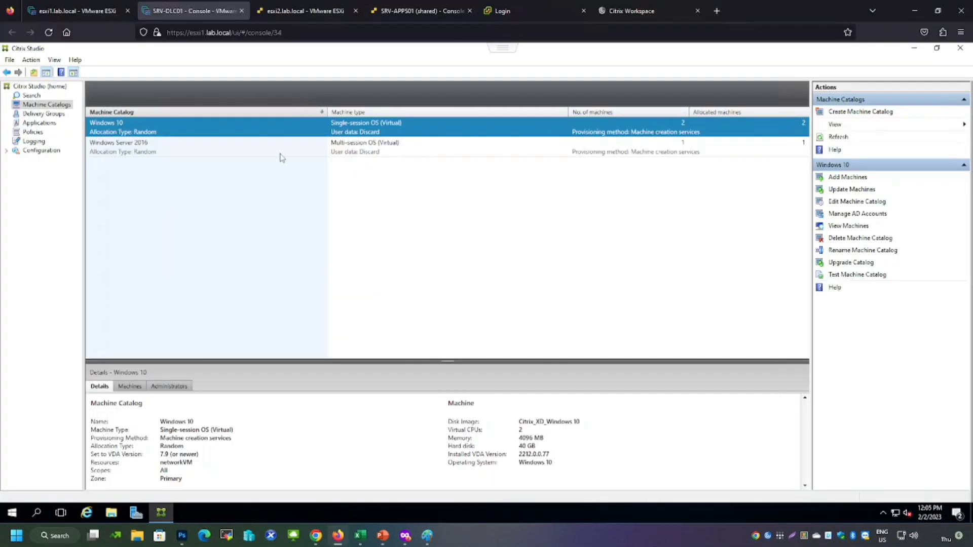
Review the active and disconnected user sessions in Citrix Studio's Search sessions list
click(29, 96)
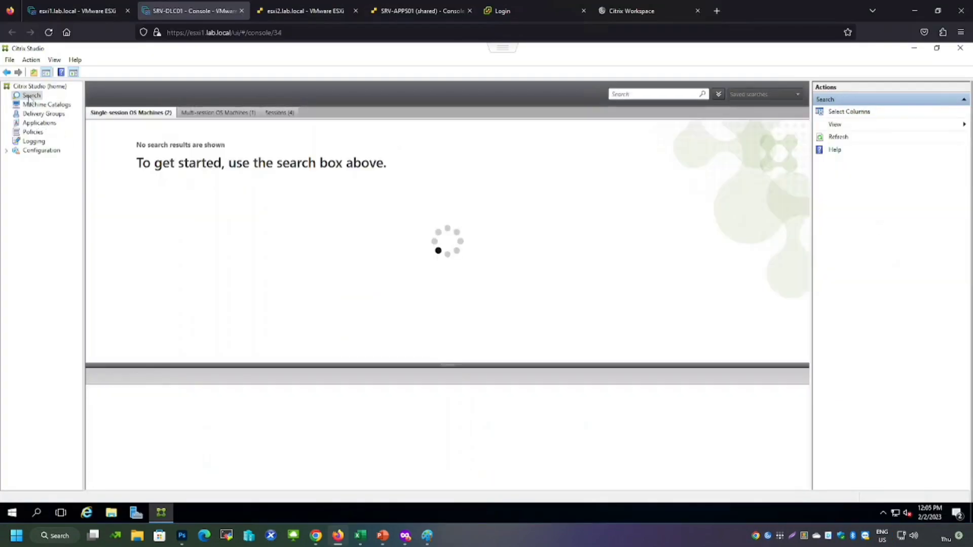
click(279, 113)
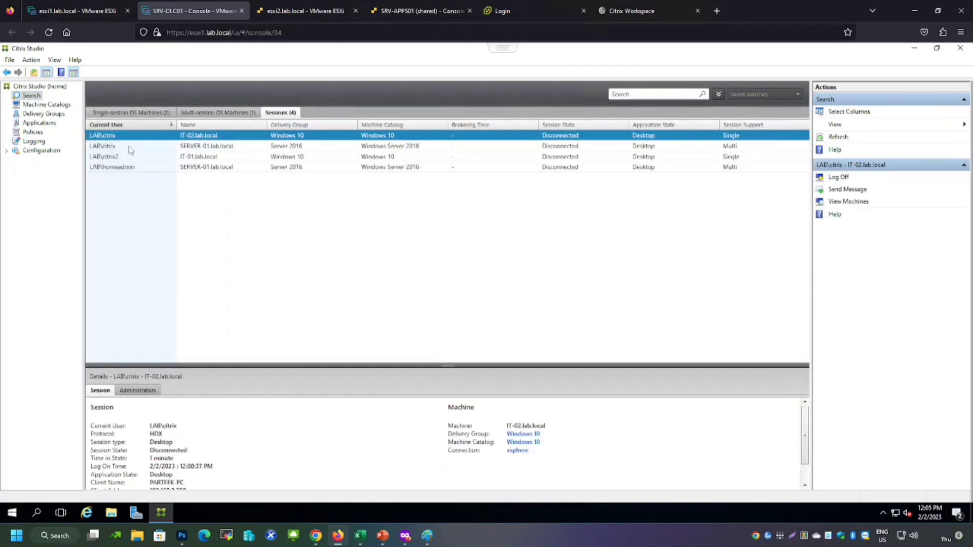
click(130, 148)
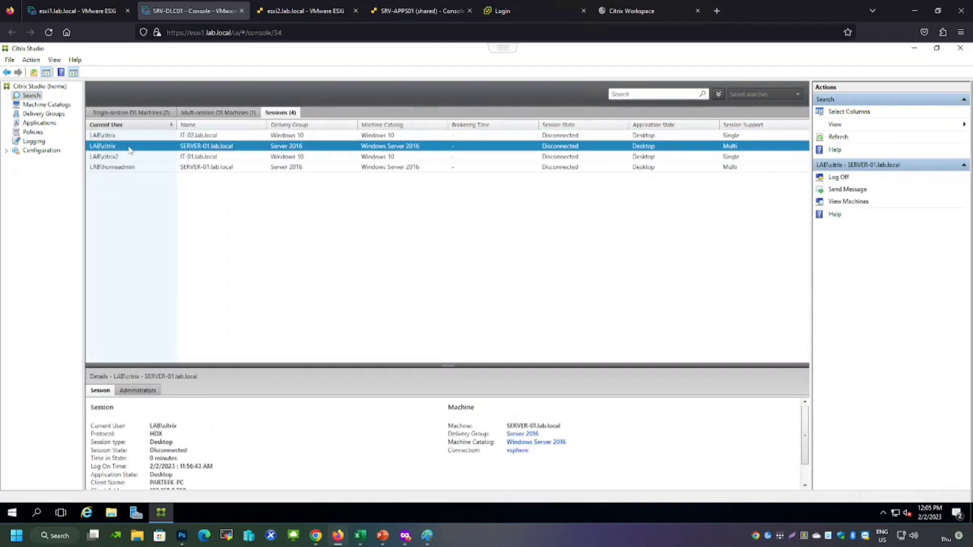
click(195, 136)
click(193, 159)
click(151, 170)
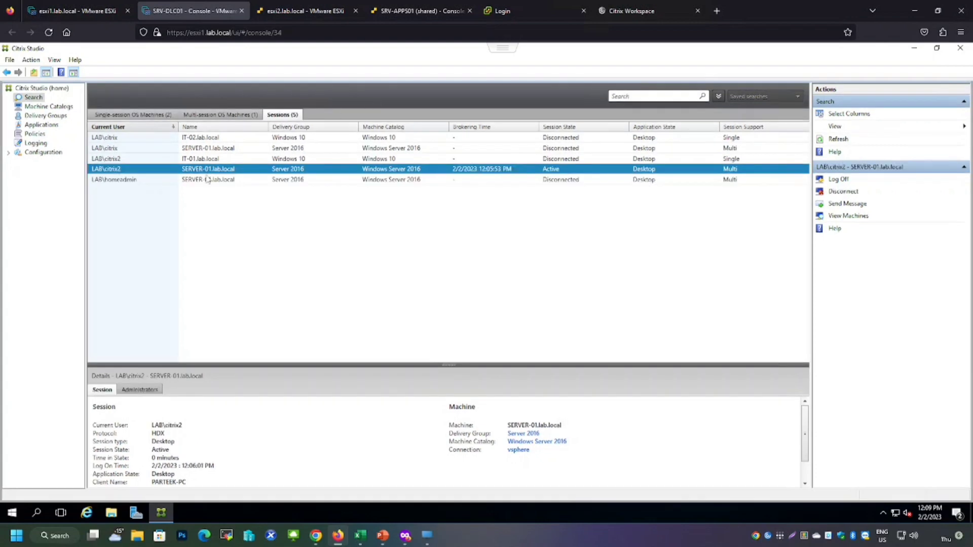
Log off the administrator test account's disconnected session on SERVER-01
right_click(181, 180)
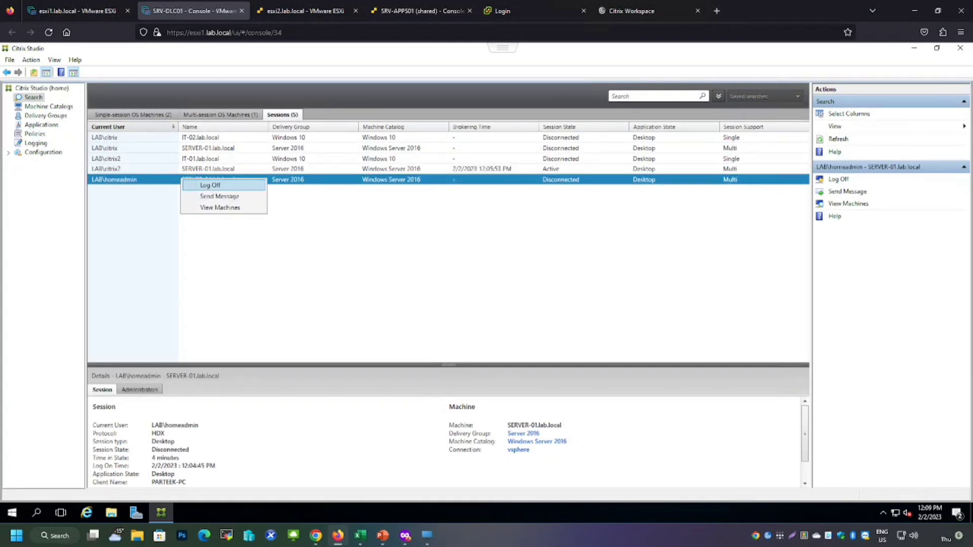
click(210, 185)
click(532, 299)
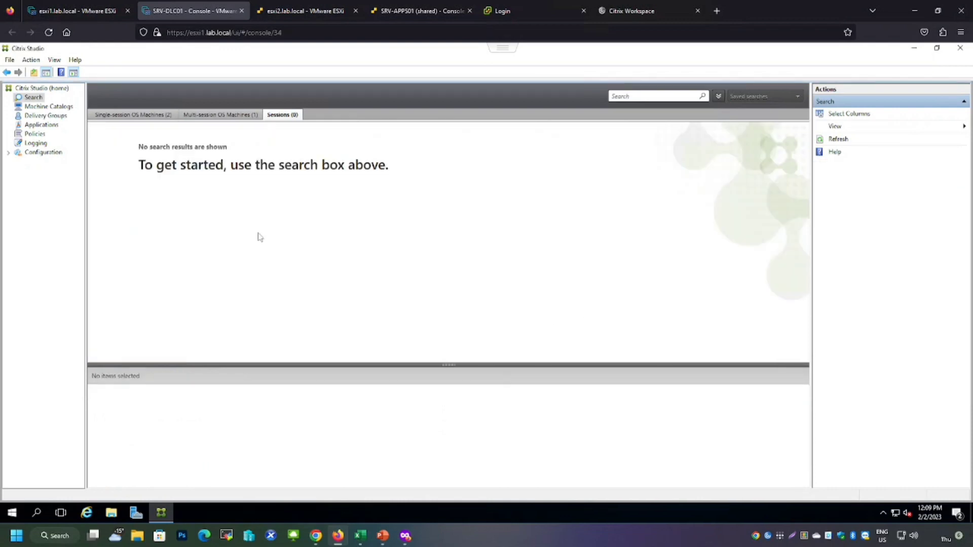
Log the current user off StoreFront in the other browser's Citrix Workspace tab
click(631, 11)
click(952, 59)
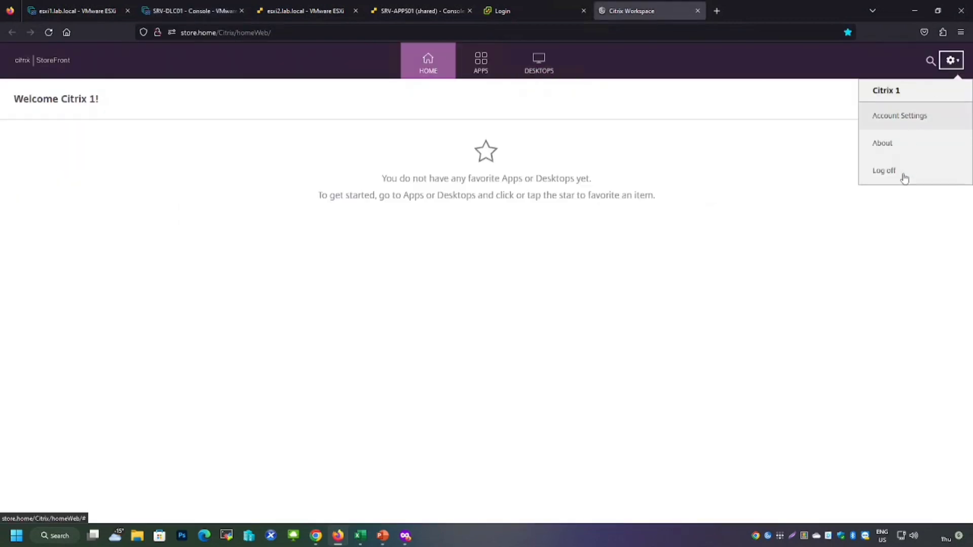
click(900, 177)
click(497, 300)
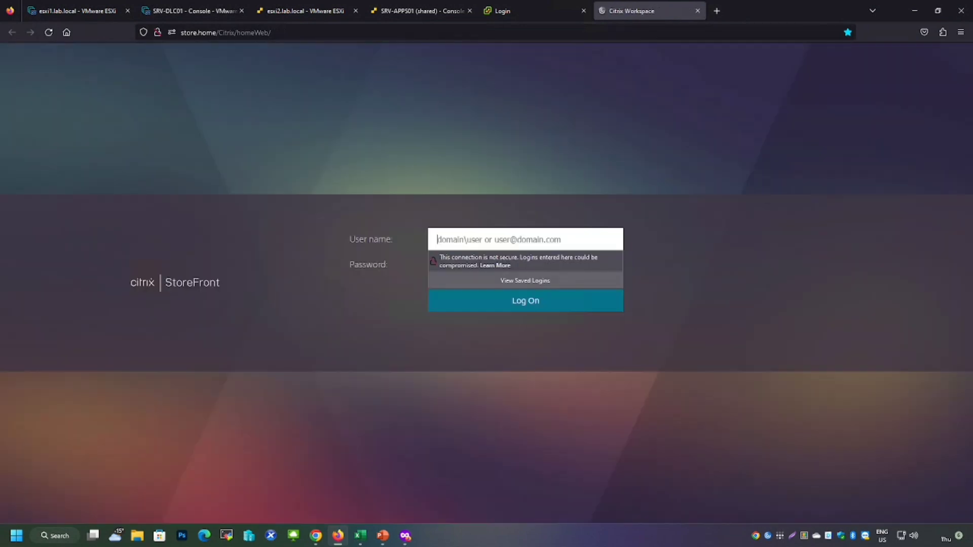
Log back on to StoreFront with the first test user's account name and password
text(lab\citrix1)
key(Tab)
text(••••••••••••)
key(Return)
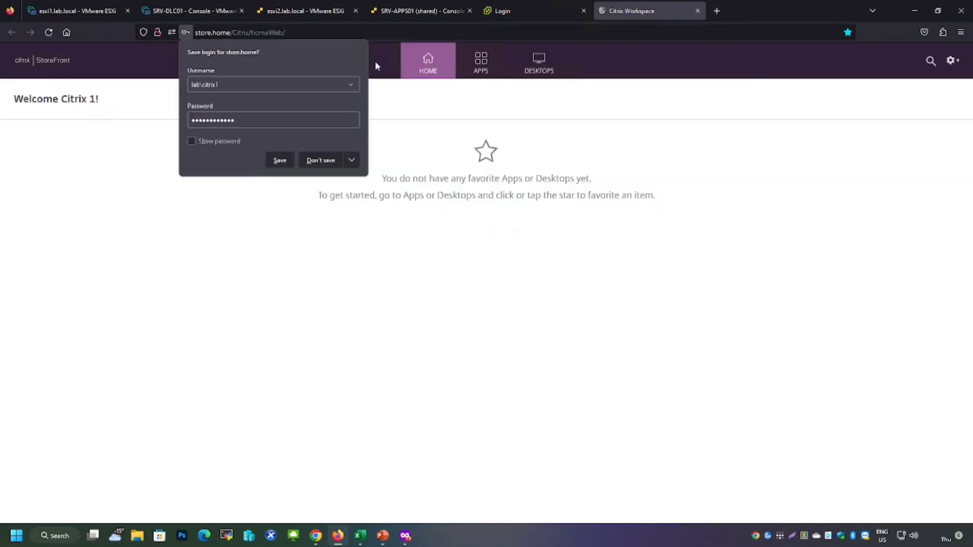
Decline saving the login and launch the Windows Server 2016 desktop from StoreFront's Desktops page
click(330, 161)
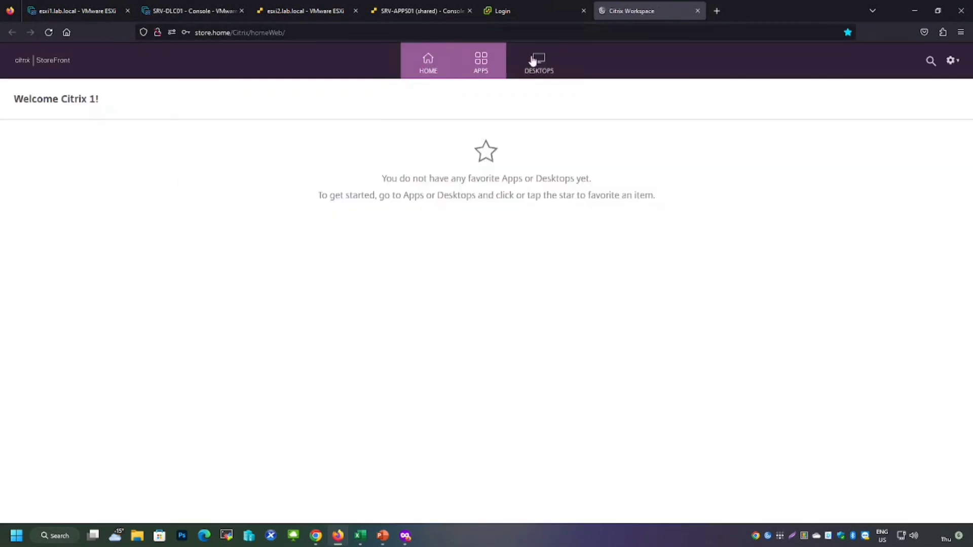
click(554, 61)
click(140, 169)
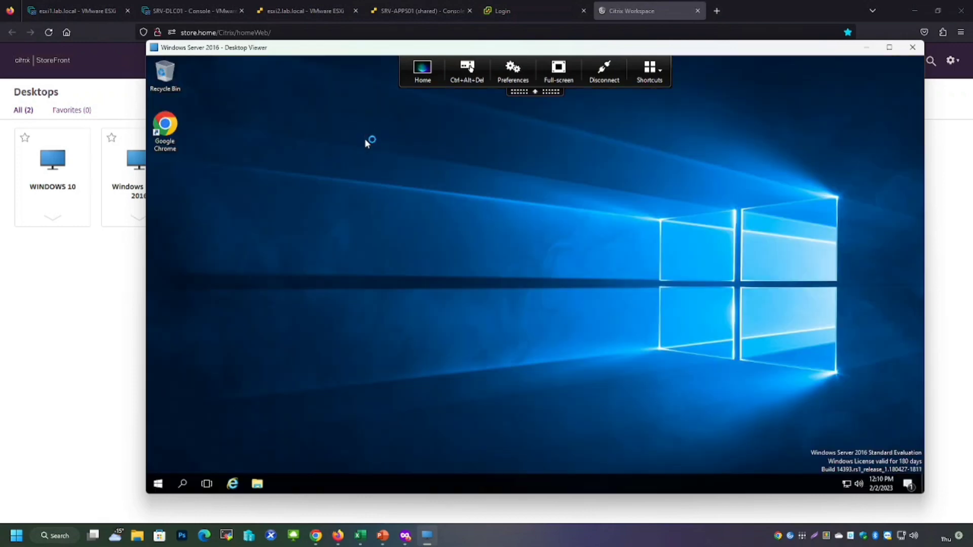
In Citrix Studio, refresh the sessions list and send the active SERVER-01 session a message titled logoff reading "Your system will log off in 1 minute"
click(190, 10)
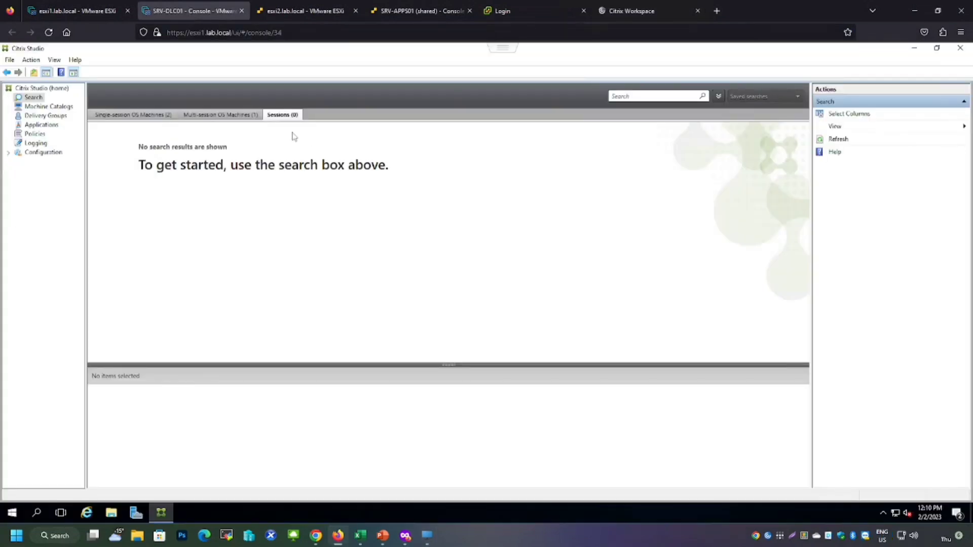
click(839, 140)
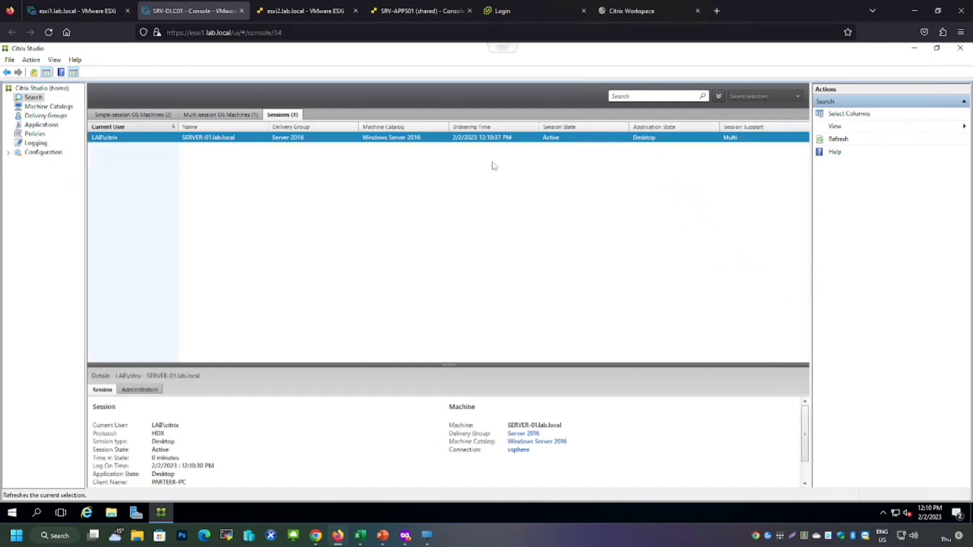
right_click(204, 140)
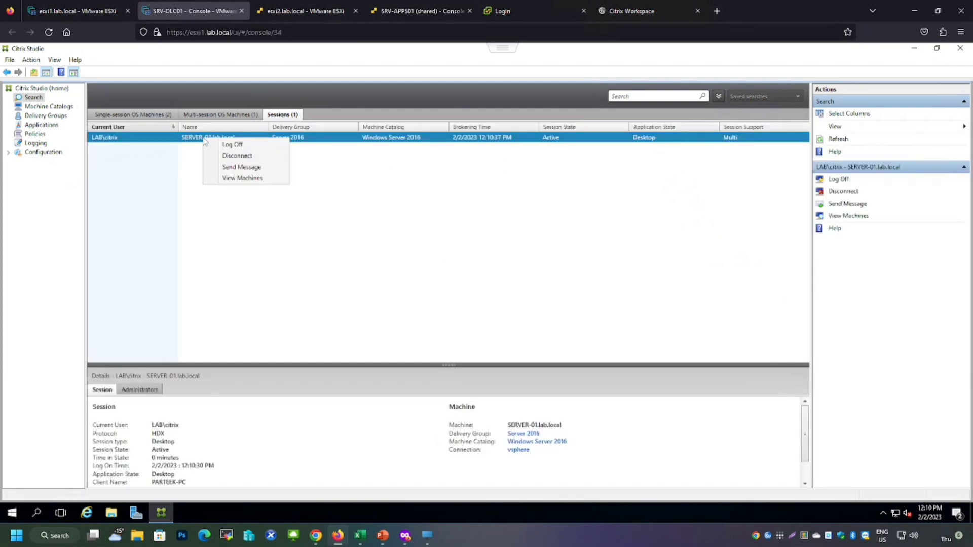
click(260, 170)
click(462, 240)
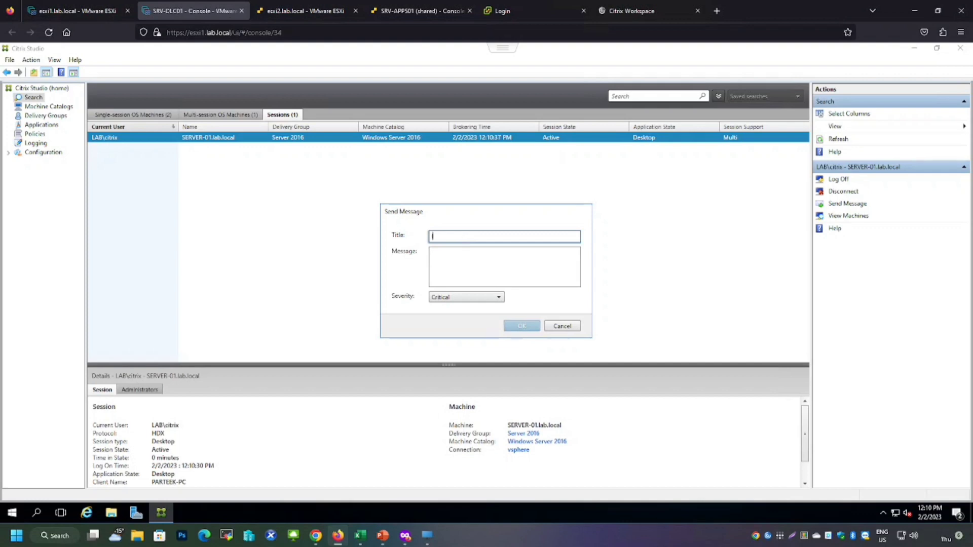
key(Tab)
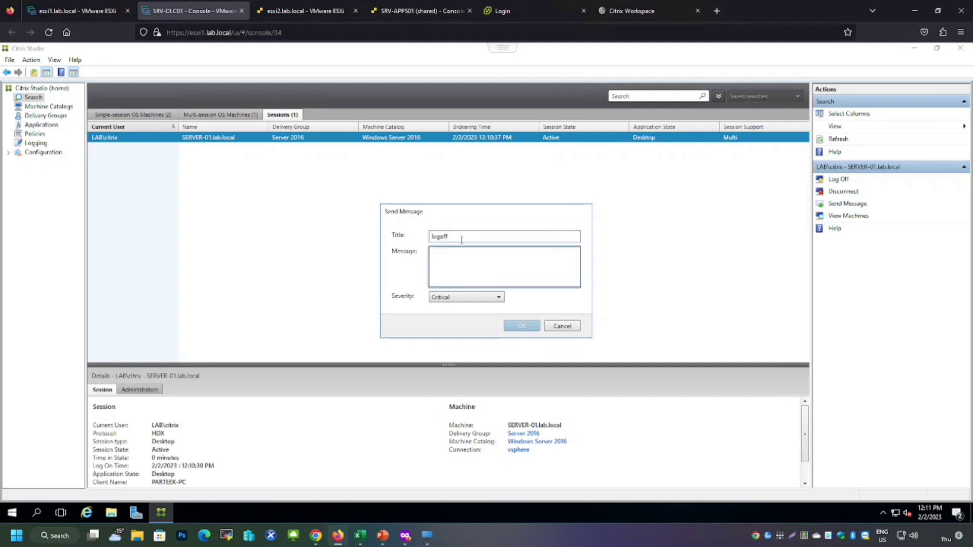
text(You)
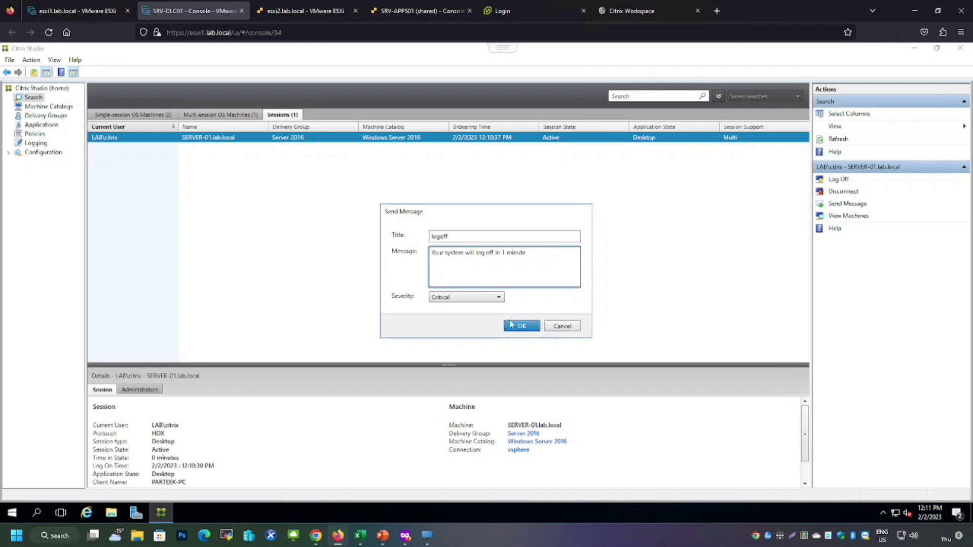
click(469, 300)
click(468, 309)
click(522, 326)
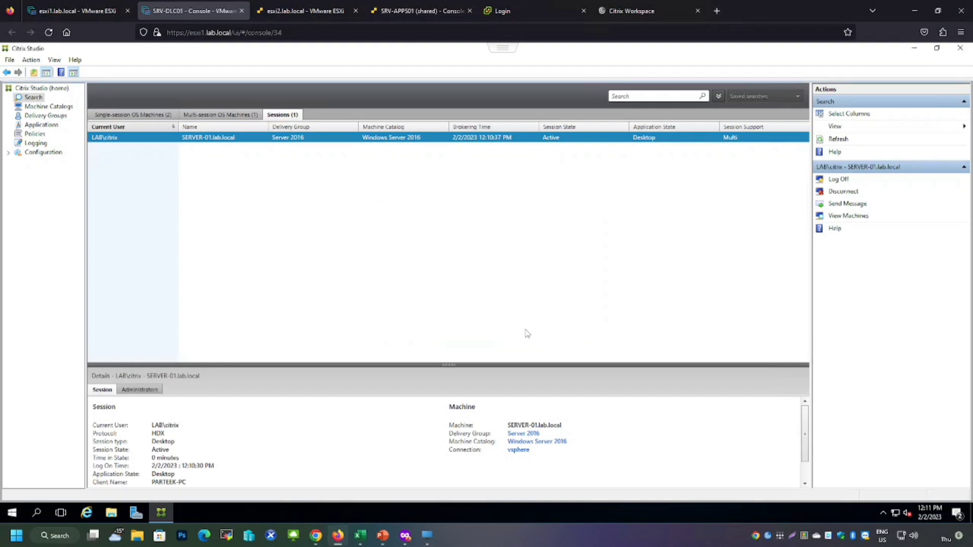
Acknowledge the message inside the Windows Server 2016 desktop session, then disconnect that session
click(431, 539)
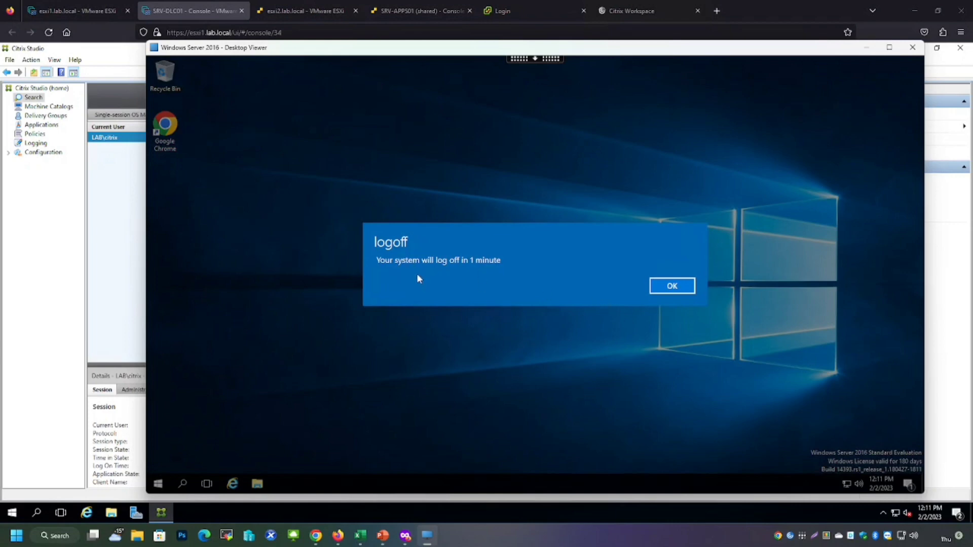
click(673, 287)
mouse_move(427, 541)
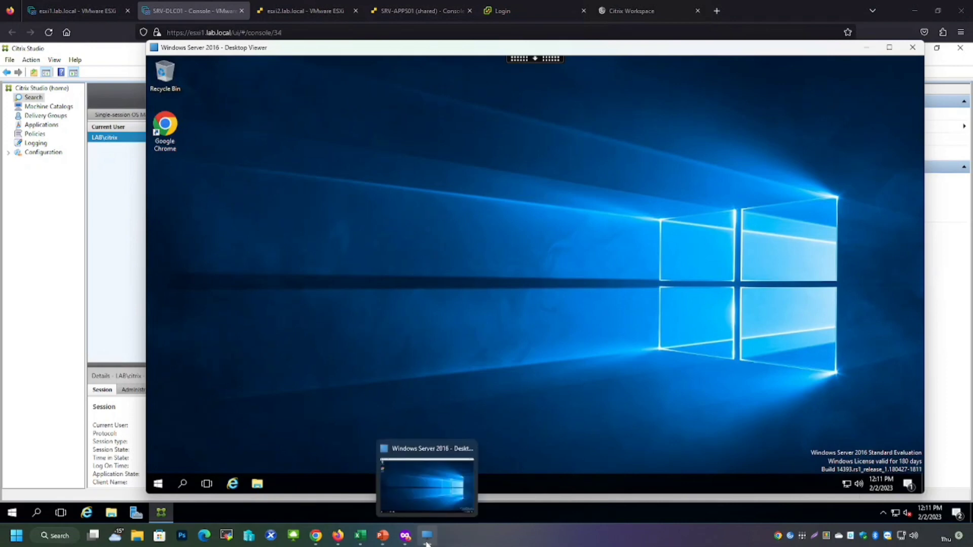
click(542, 64)
click(605, 71)
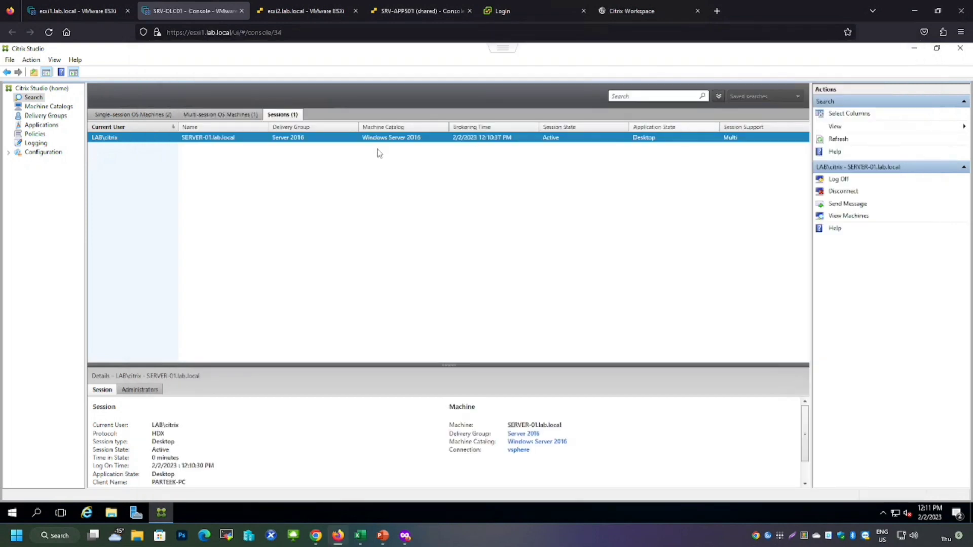
Review the machine catalogs and delivery groups in Citrix Studio
click(45, 106)
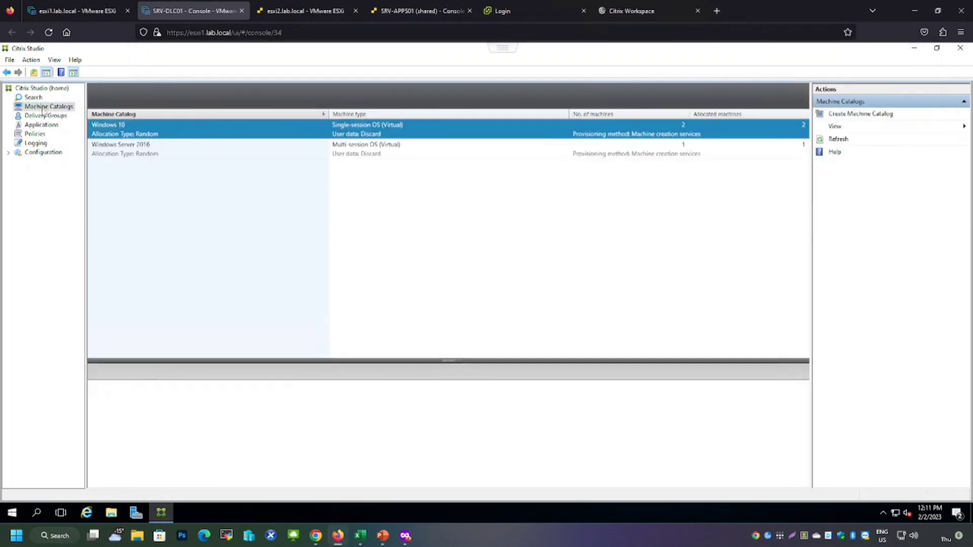
click(45, 115)
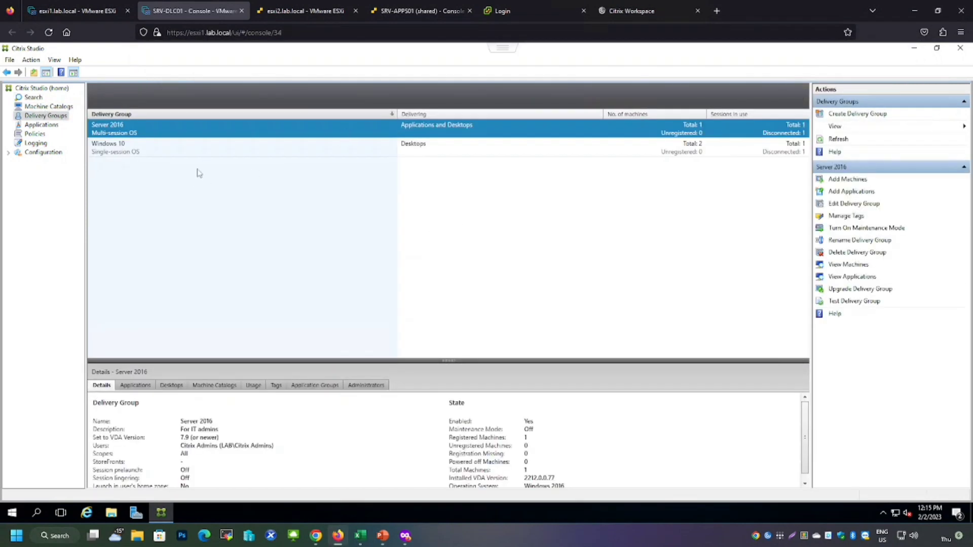
Log on to StoreFront again in the Citrix Workspace tab with the test user's account name
click(631, 10)
text(lab)
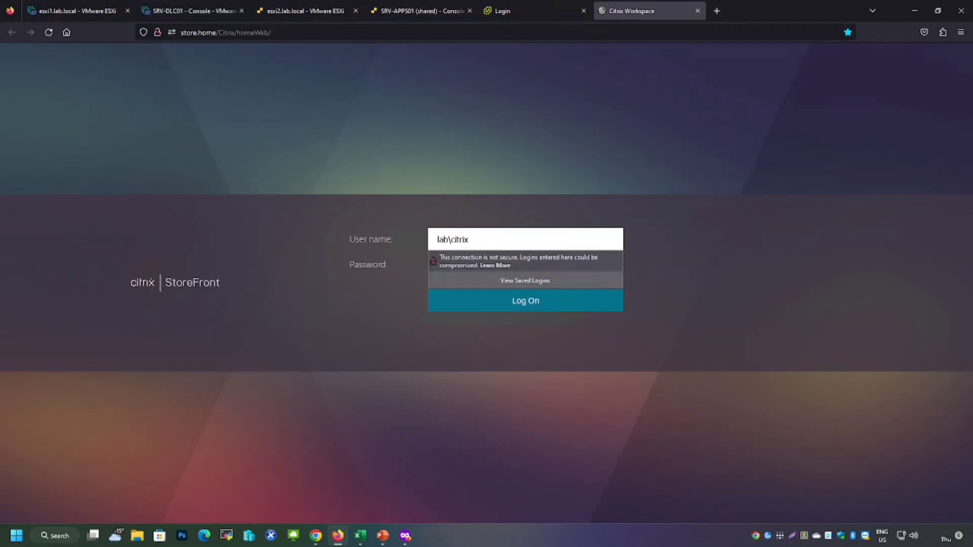
text(\citrix)
key(Return)
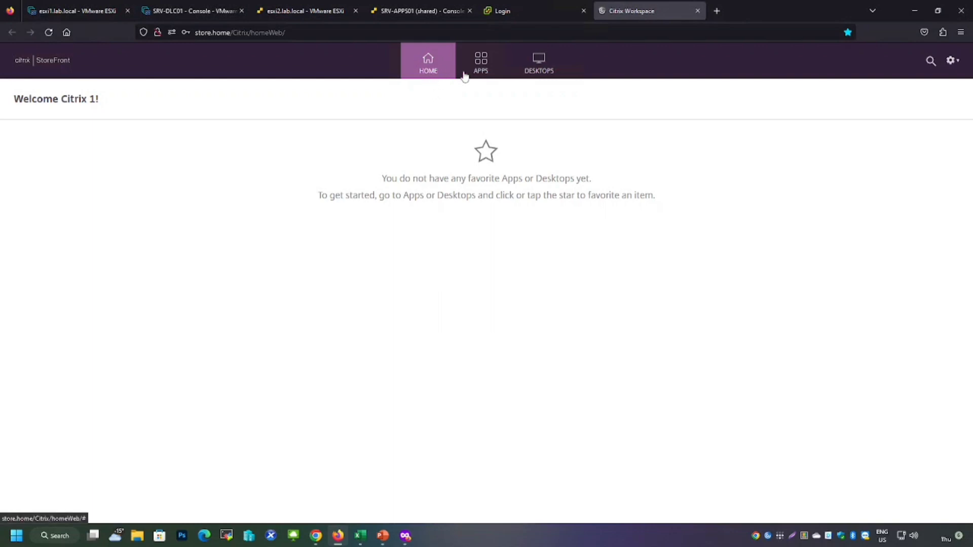
Browse StoreFront's Desktops and Apps pages to check the resources available to the user
click(485, 77)
click(521, 77)
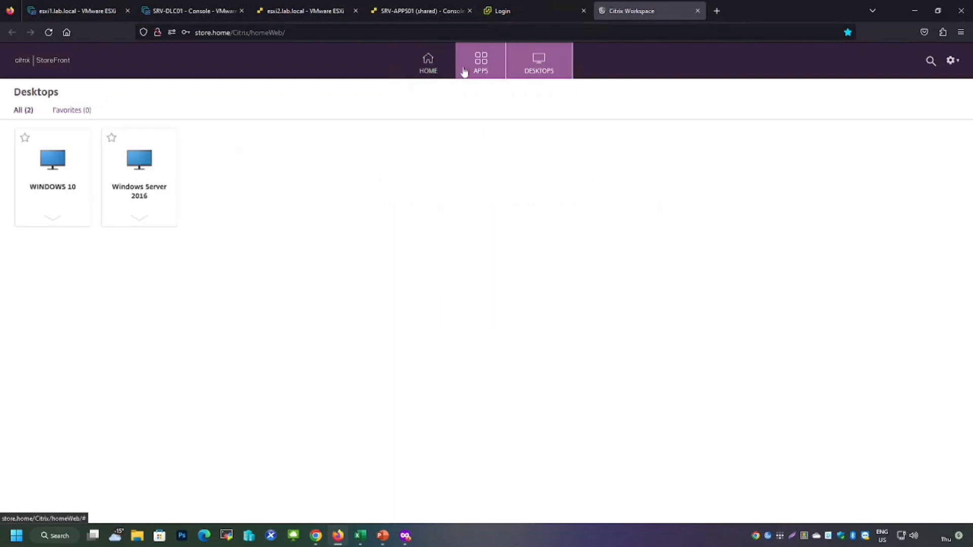
click(486, 74)
click(526, 77)
click(474, 73)
click(512, 71)
click(477, 63)
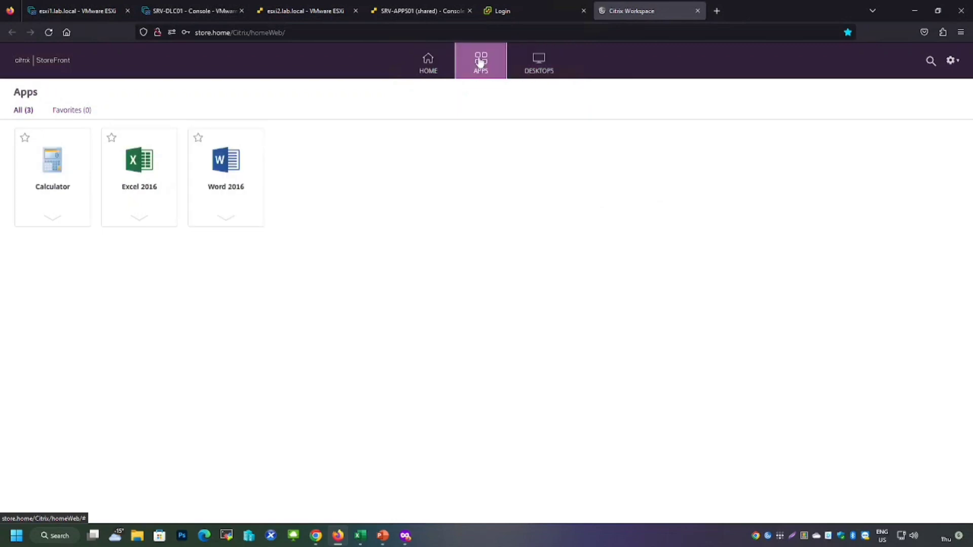
Open the SRV-SF01 virtual machine's console in a new tab and sign in with the administrator password
click(71, 11)
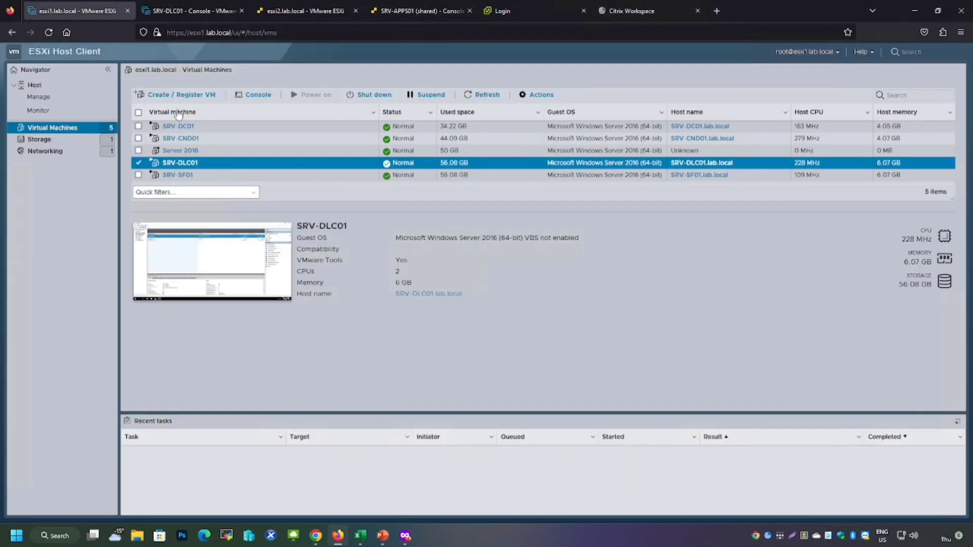
click(205, 175)
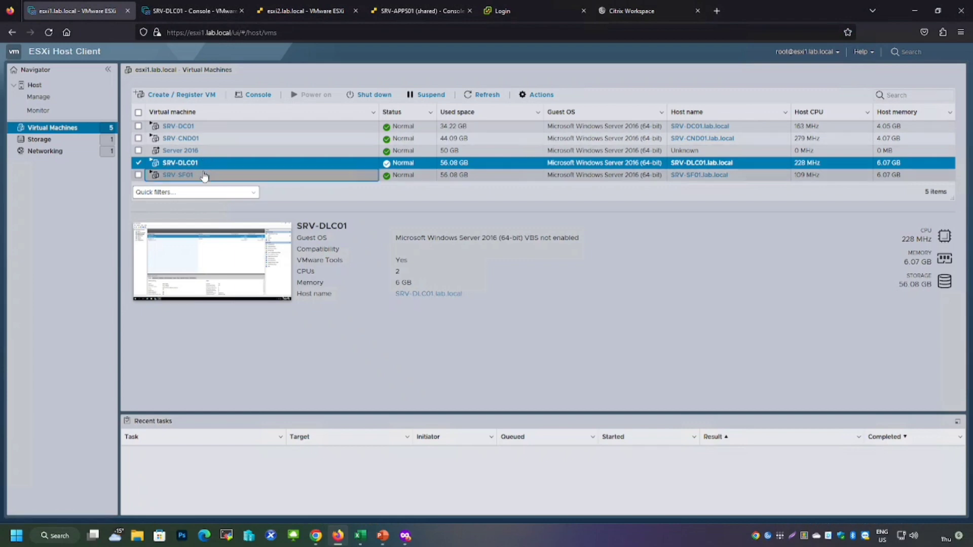
click(252, 96)
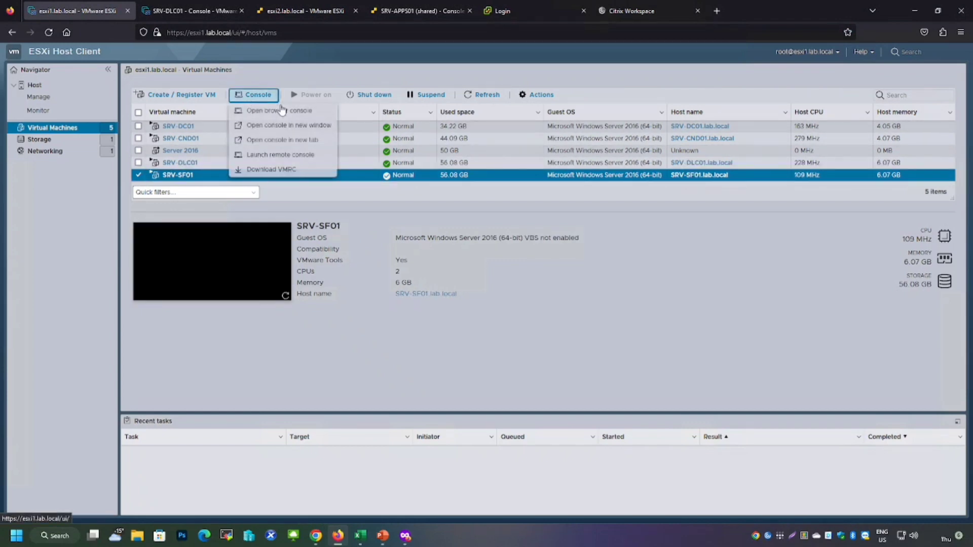
click(283, 141)
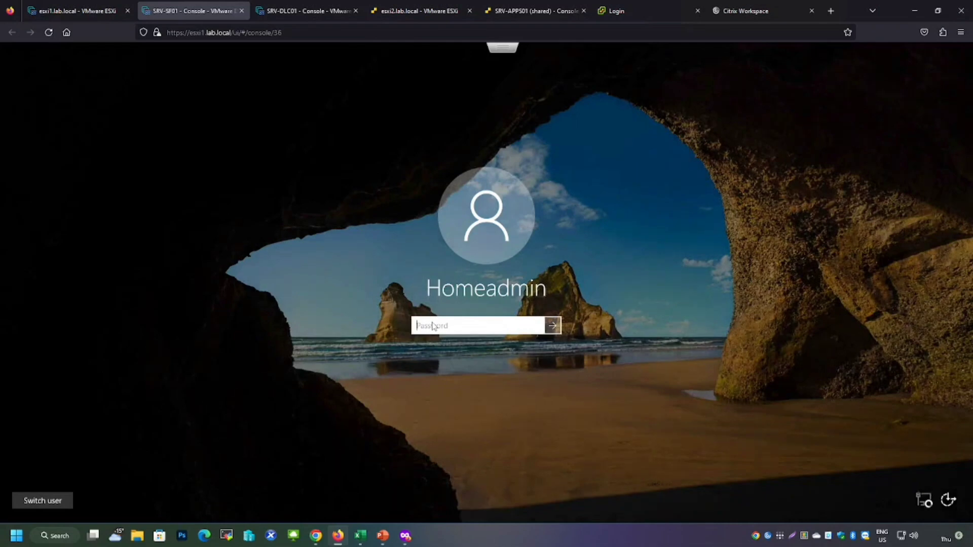
text(************)
key(Return)
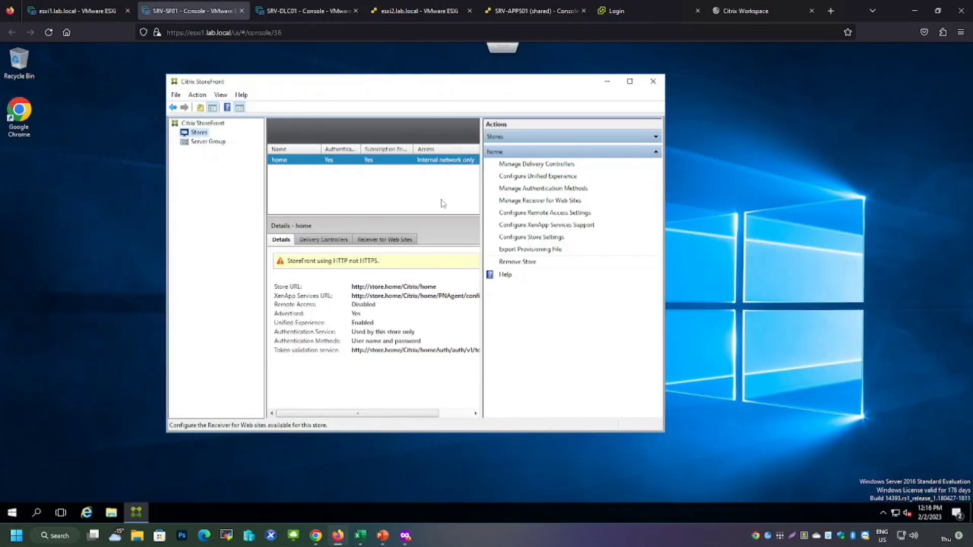
Open the home store's Receiver for Web site configuration and review its appearance, featured app groups, authentication and shortcut pages
click(524, 202)
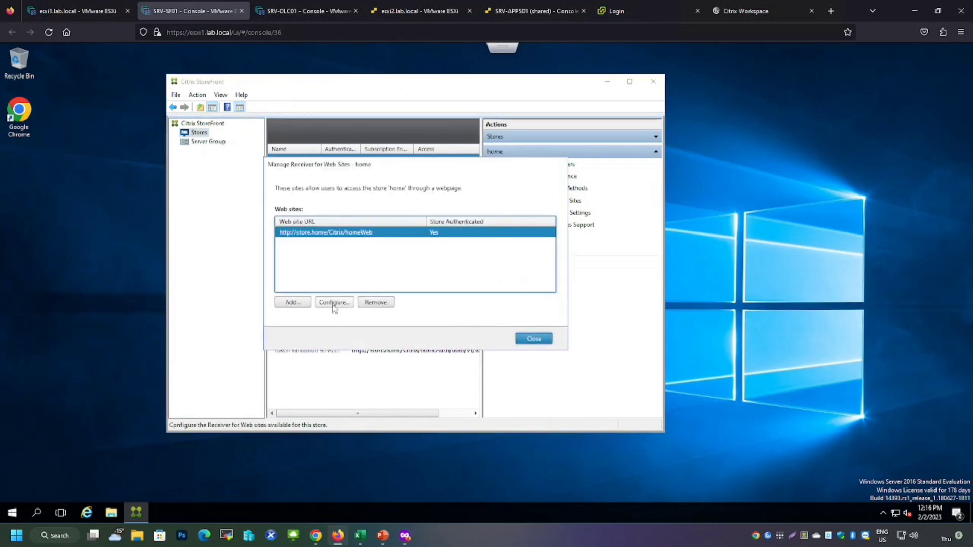
click(333, 304)
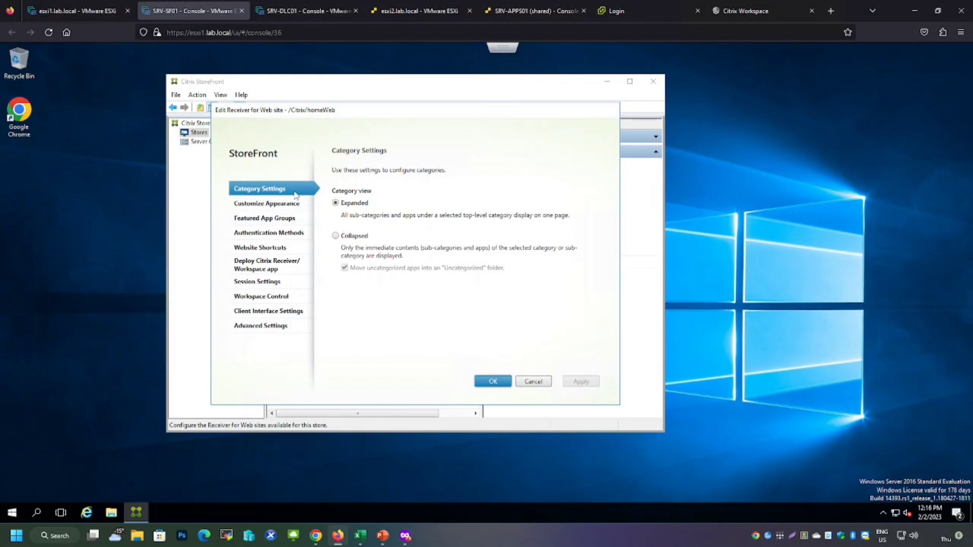
click(256, 205)
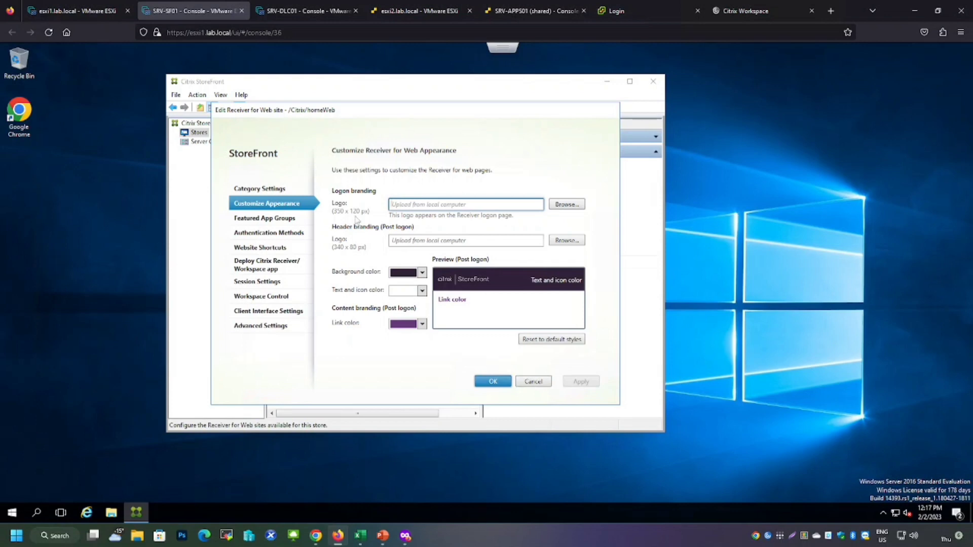
click(745, 13)
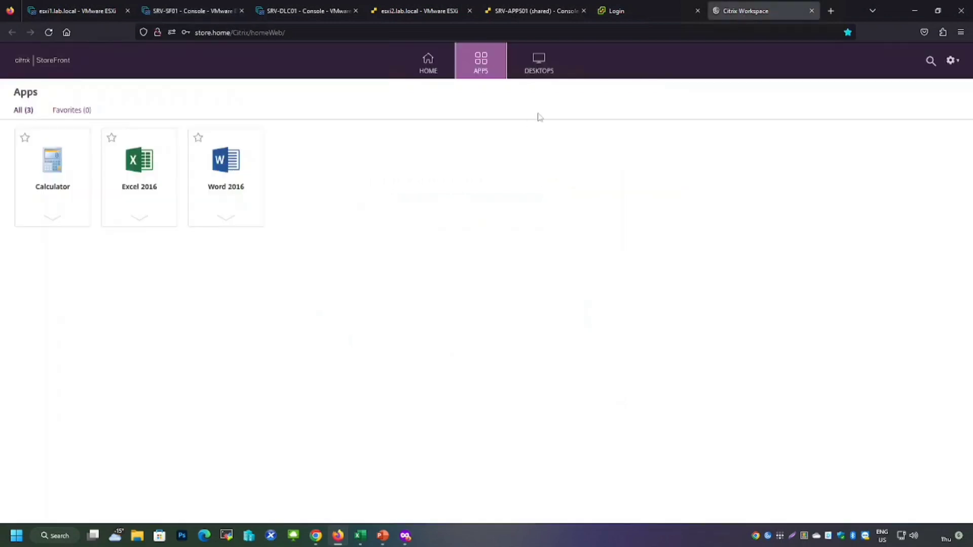
click(203, 9)
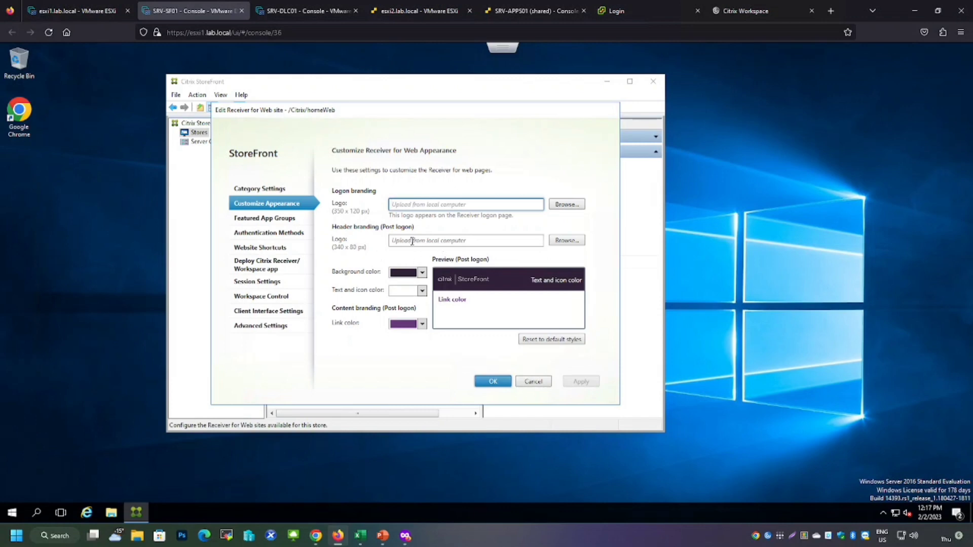
click(276, 221)
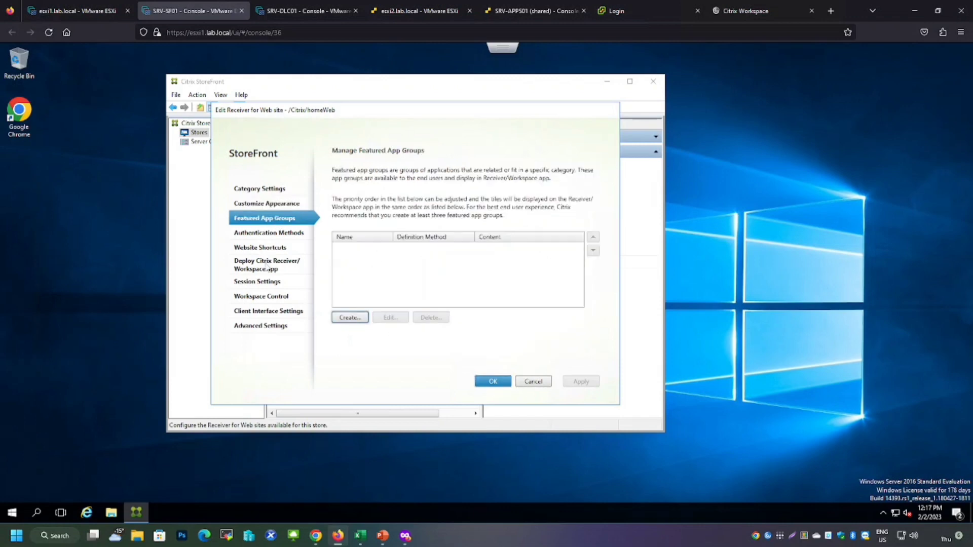
click(269, 233)
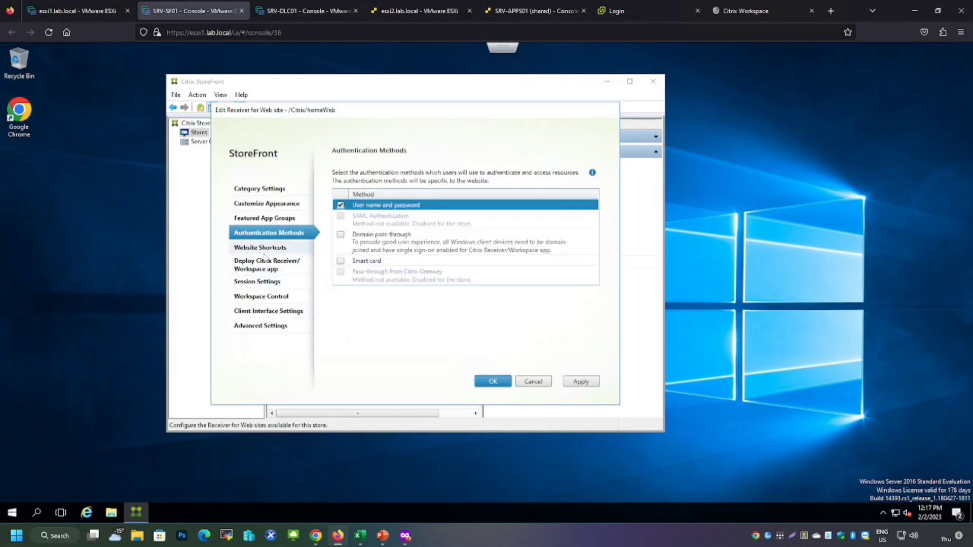
click(262, 250)
click(260, 268)
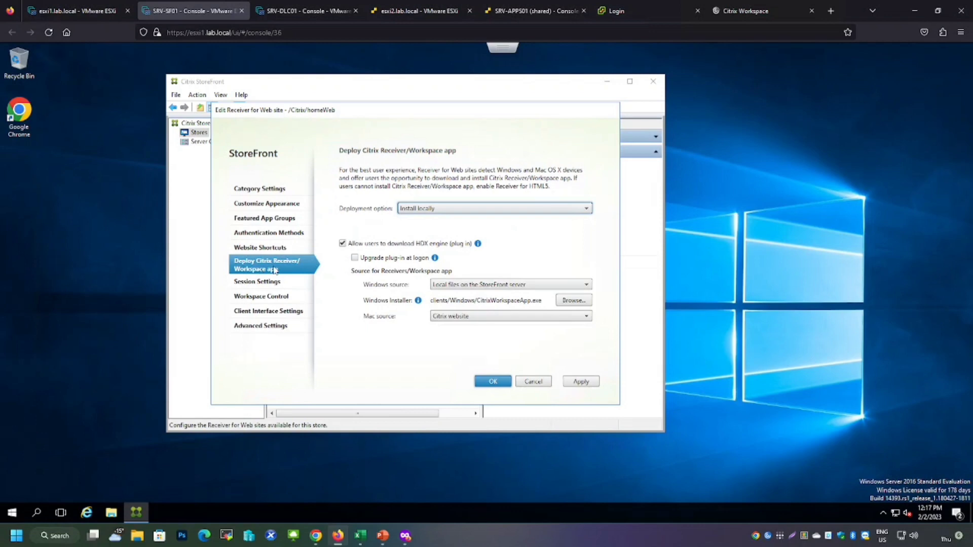
Set the Receiver deployment option to Install locally and the Windows source to Local files on the StoreFront server
click(459, 210)
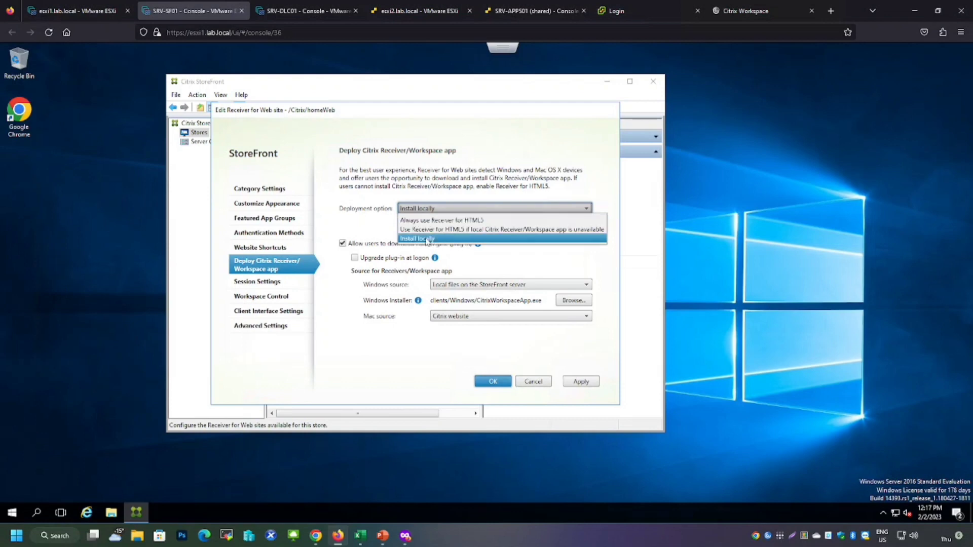
click(426, 240)
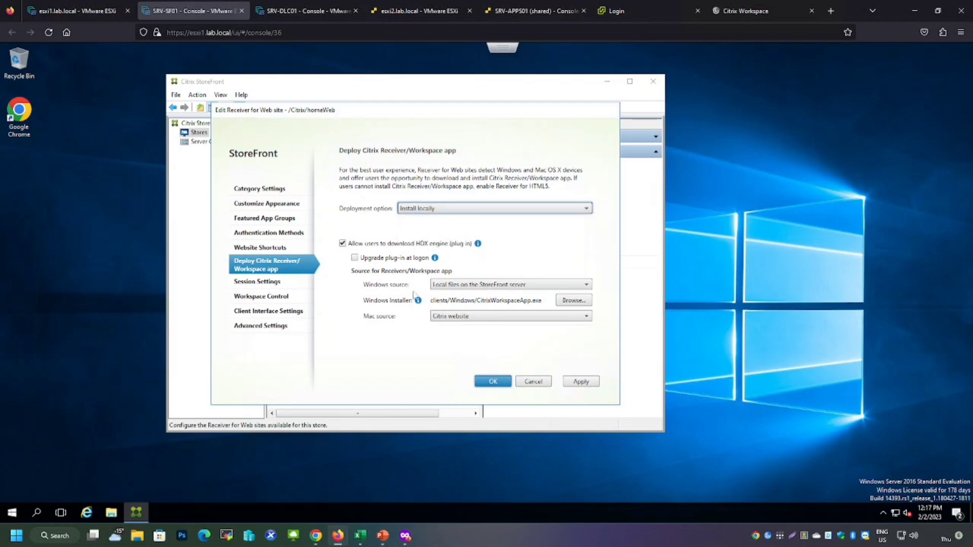
click(458, 286)
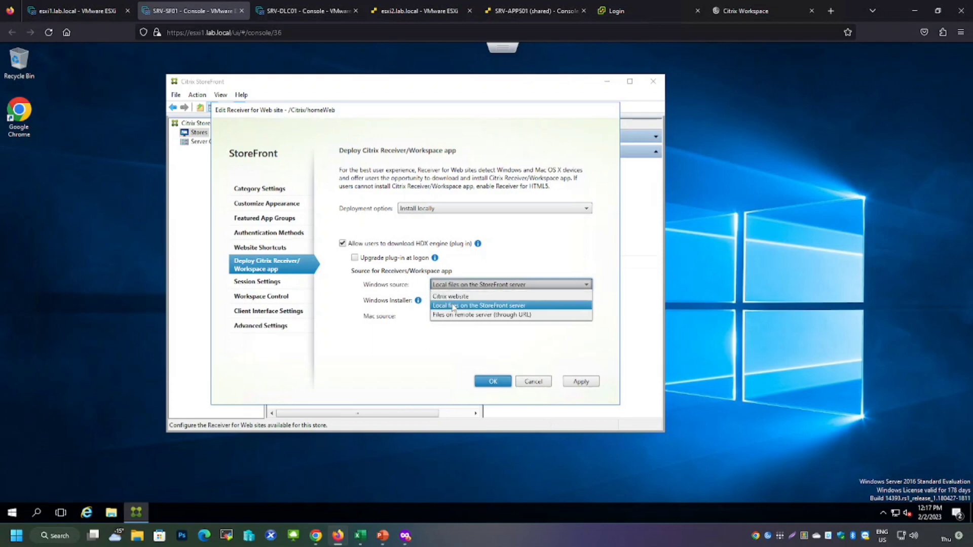
click(454, 306)
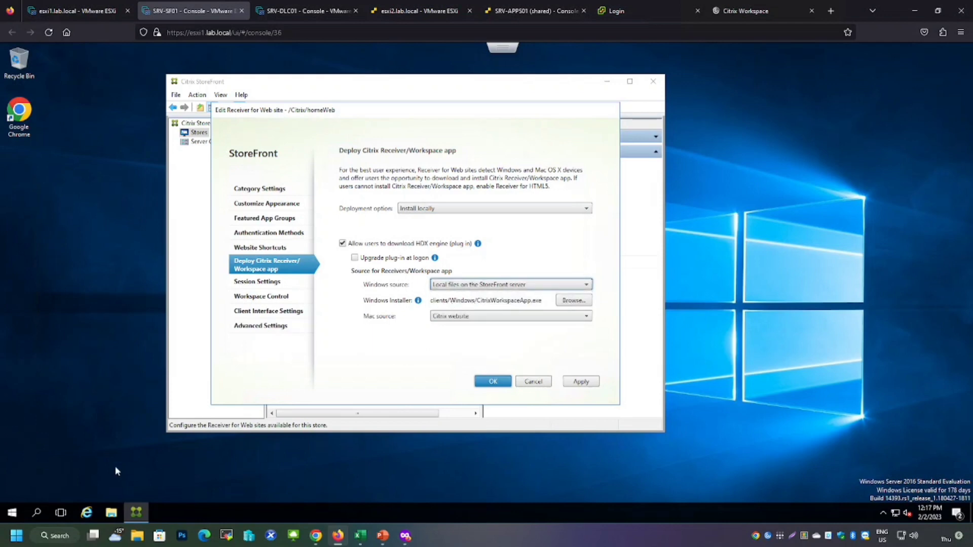
Check the Downloads folder in File Explorer for the CitrixWorkspaceApp installer, then close the window
click(111, 513)
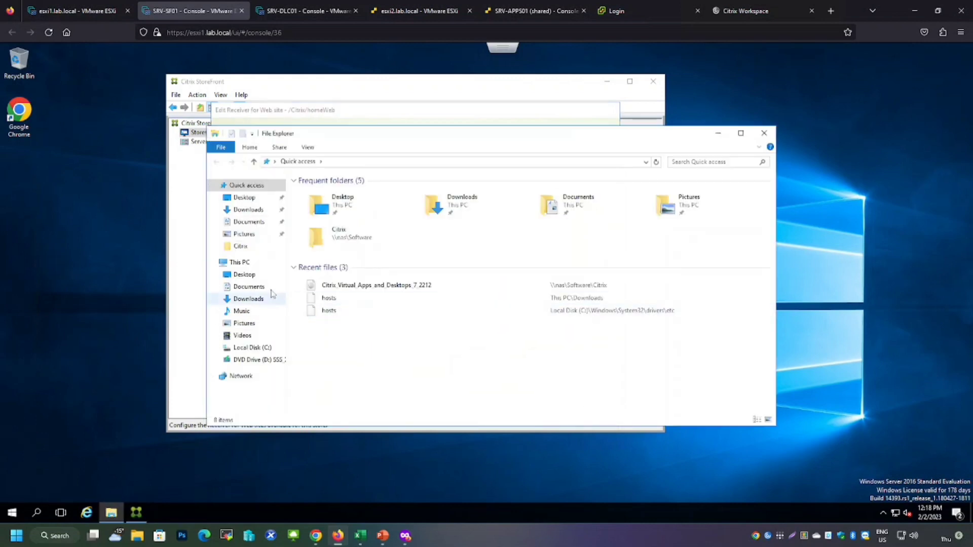
click(268, 289)
click(259, 299)
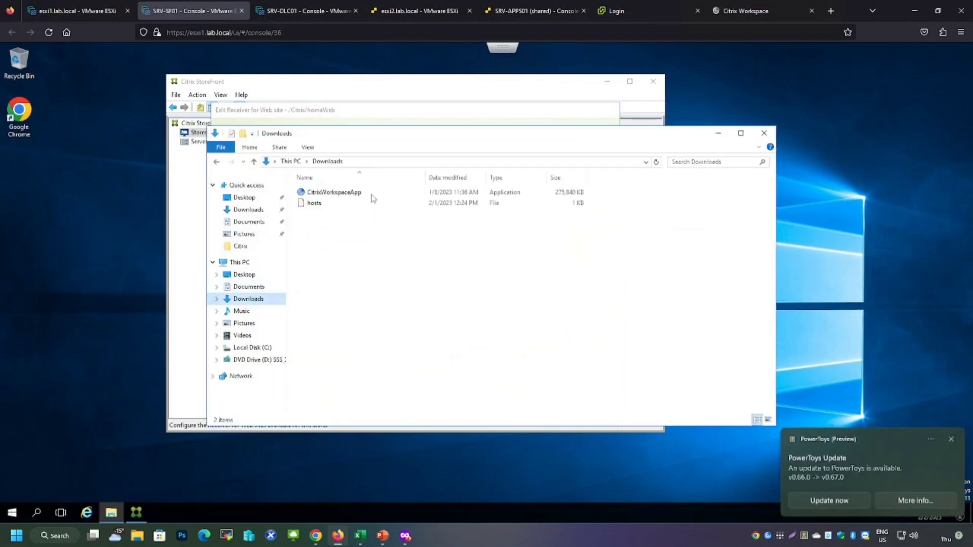
click(349, 197)
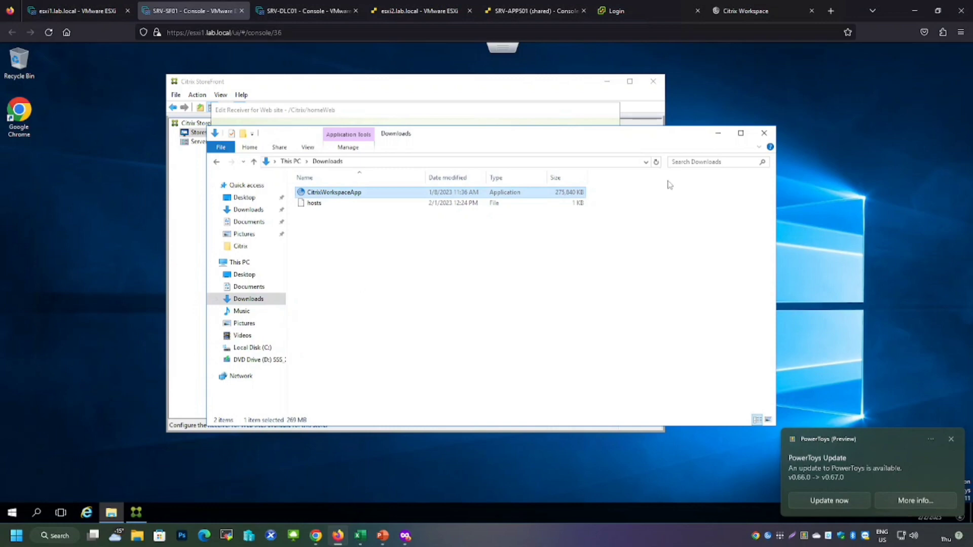
click(766, 134)
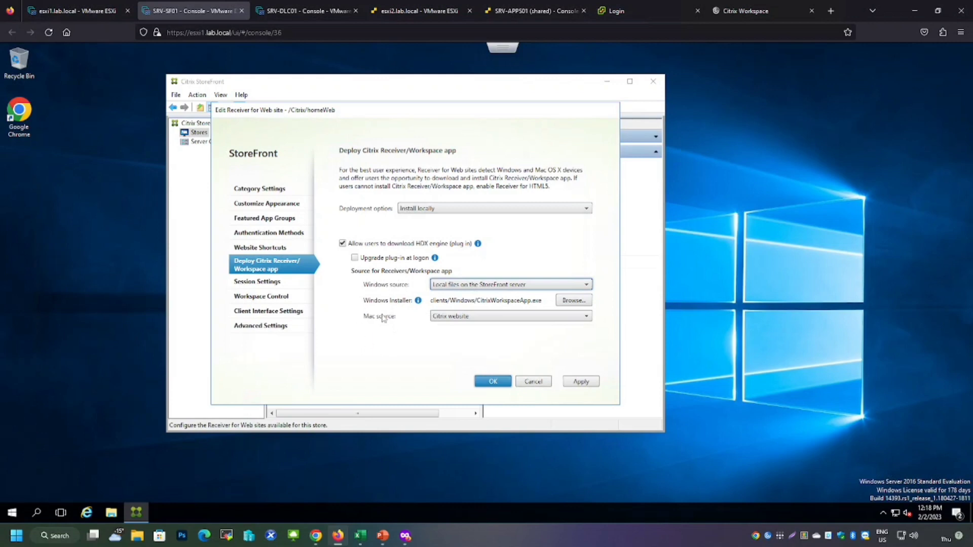
Review the Mac and Windows source options, Session Settings, Workspace Control logoff actions, and the Client Interface Settings page
click(473, 318)
click(472, 327)
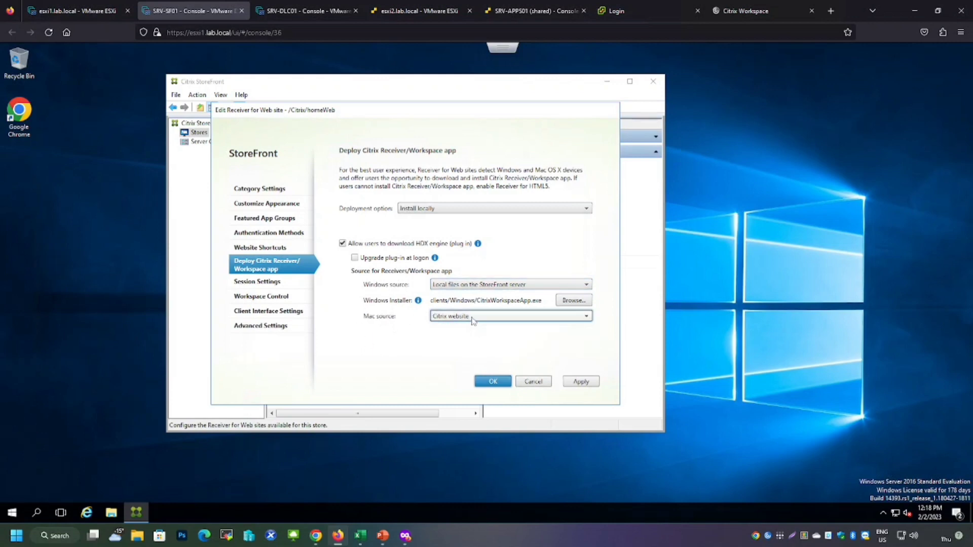
click(490, 289)
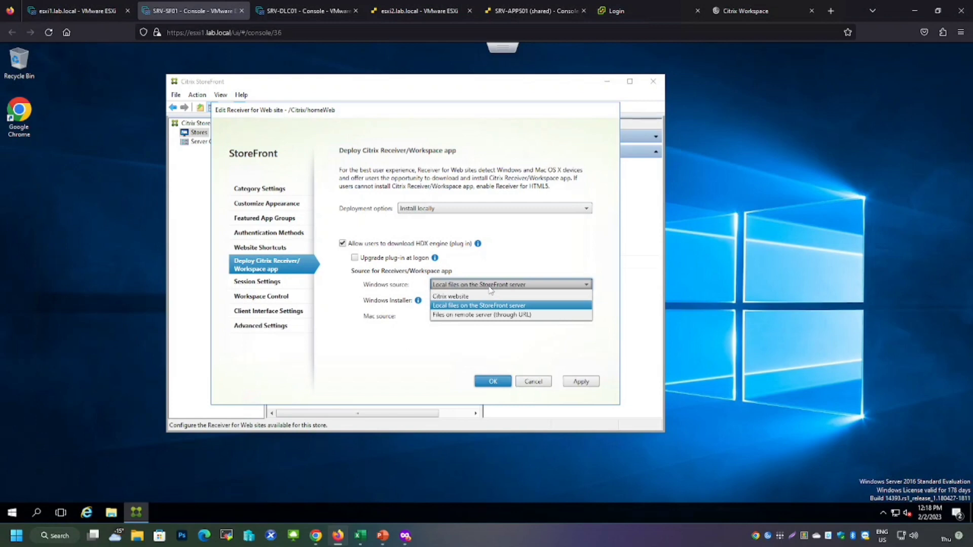
click(490, 289)
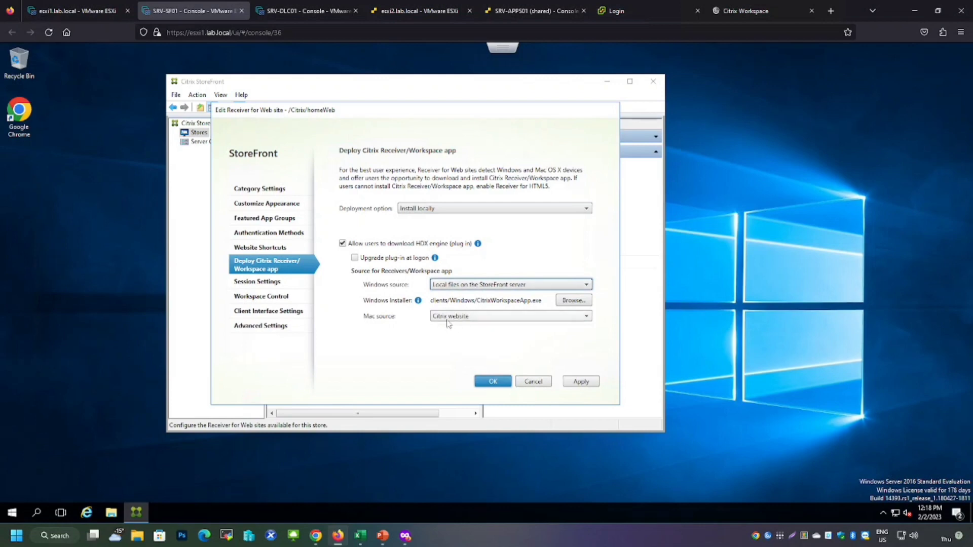
click(251, 283)
click(259, 299)
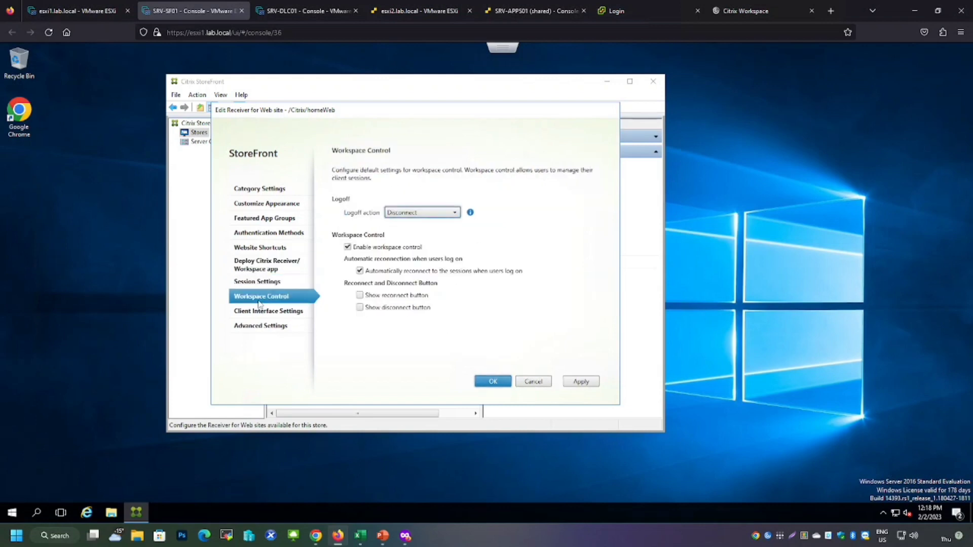
click(417, 213)
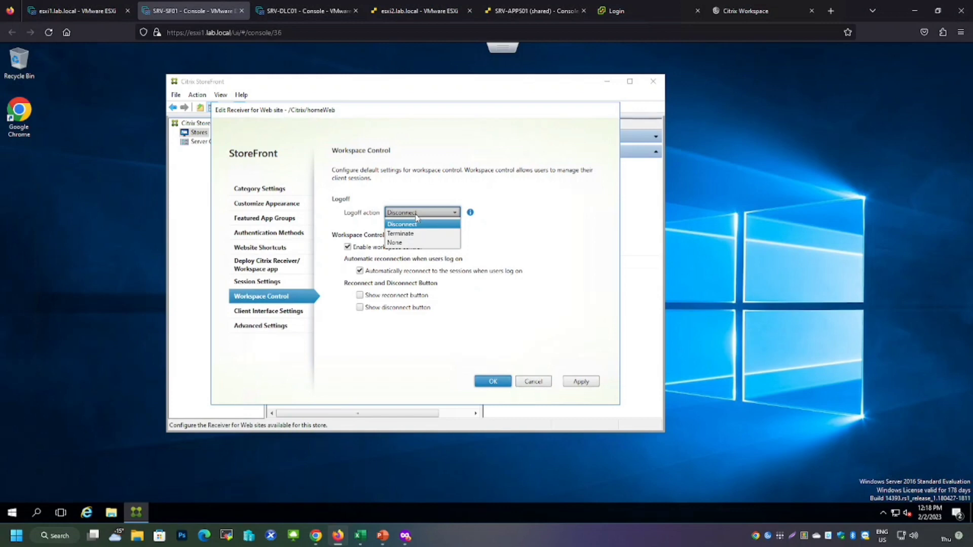
click(251, 316)
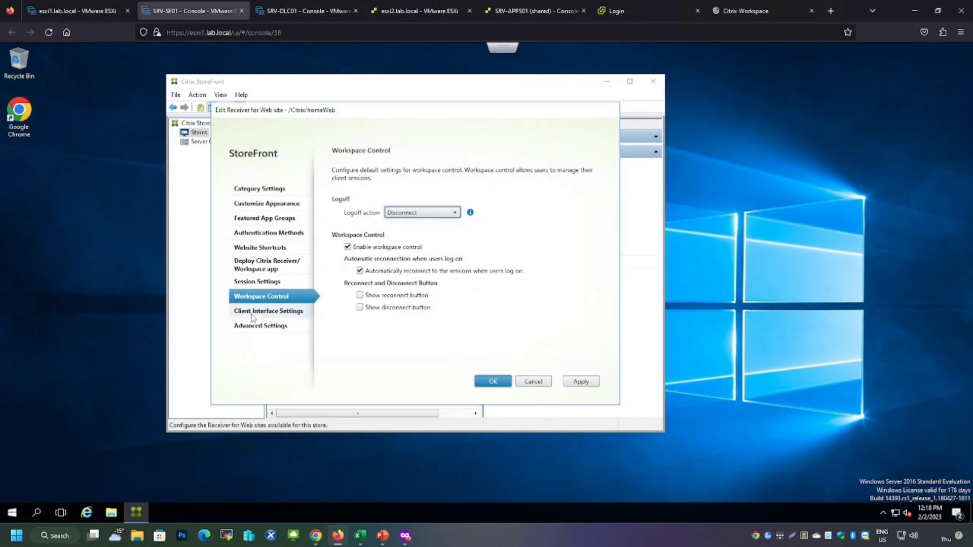
click(263, 314)
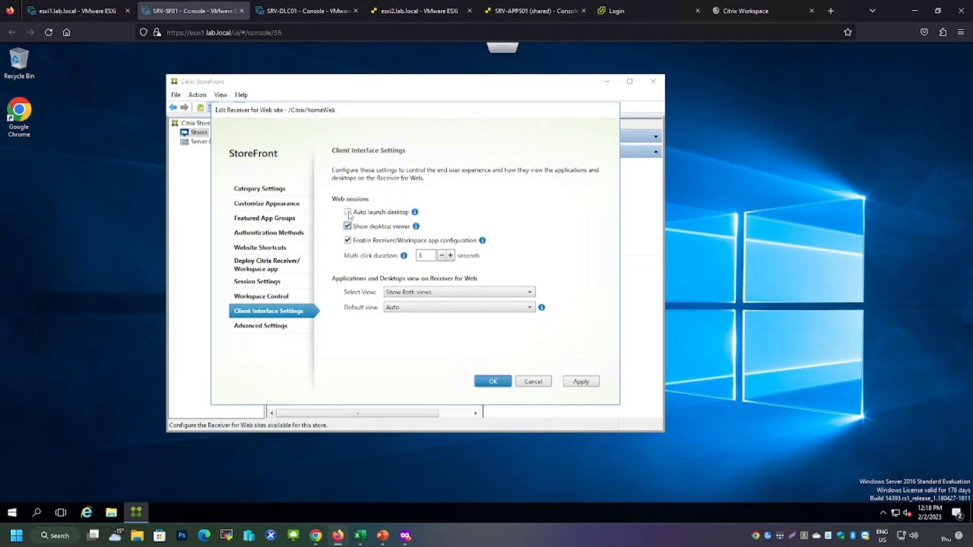
Check the Citrix Workspace site's Desktops page and return to the StoreFront console
click(750, 12)
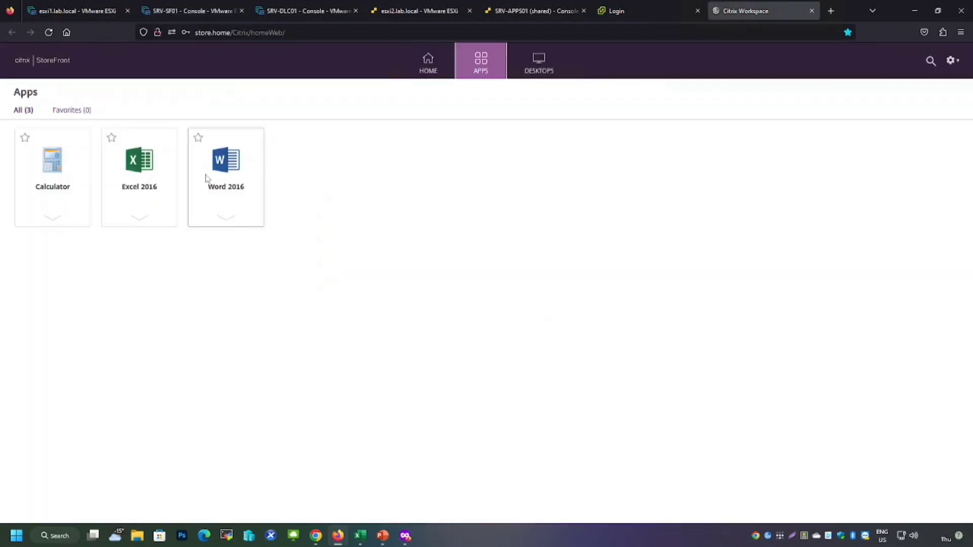
click(529, 69)
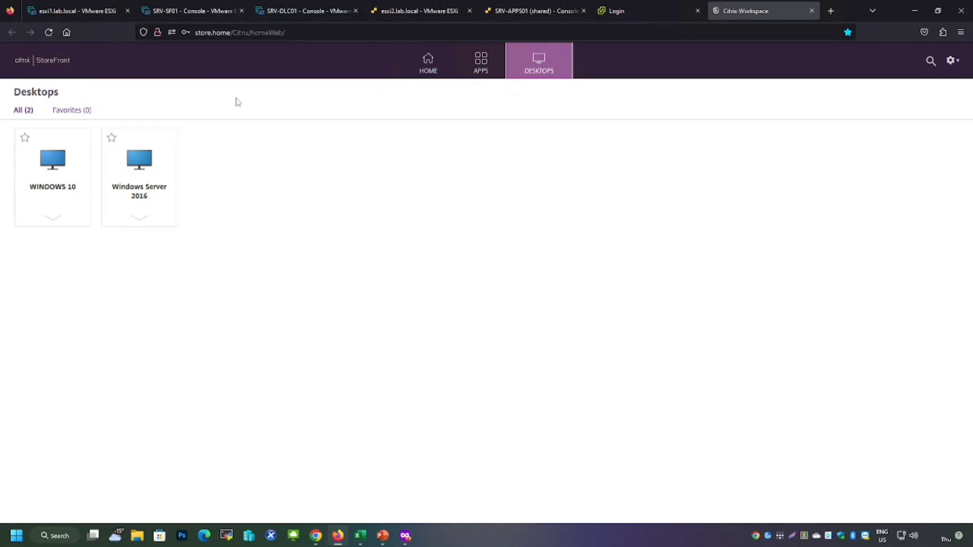
click(207, 21)
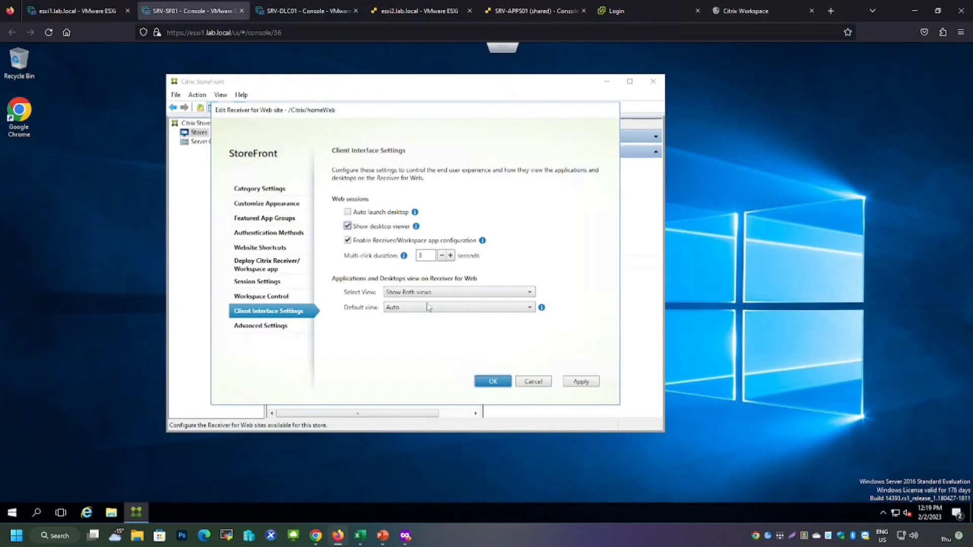
Keep Select View at Show Both views, set the Default view to Desktops, and apply the change
click(409, 293)
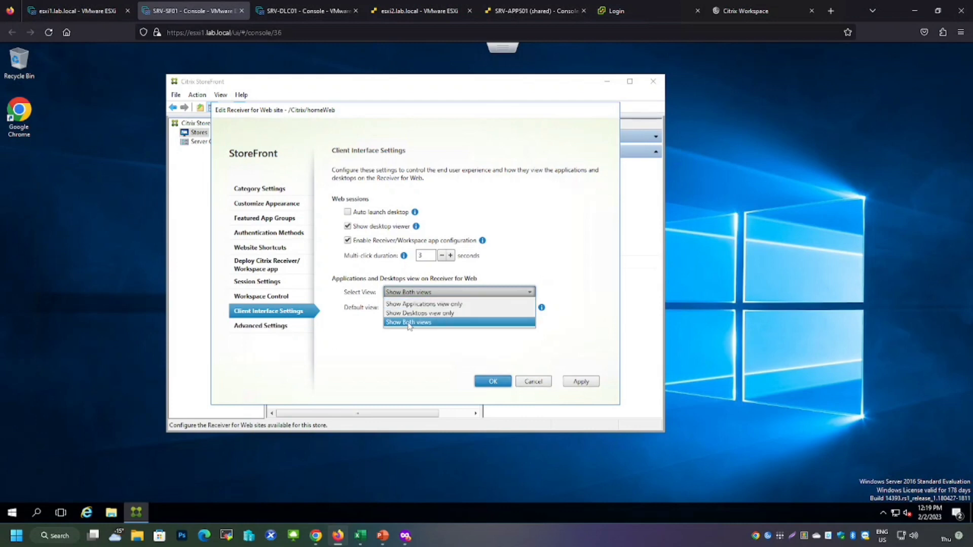
click(409, 323)
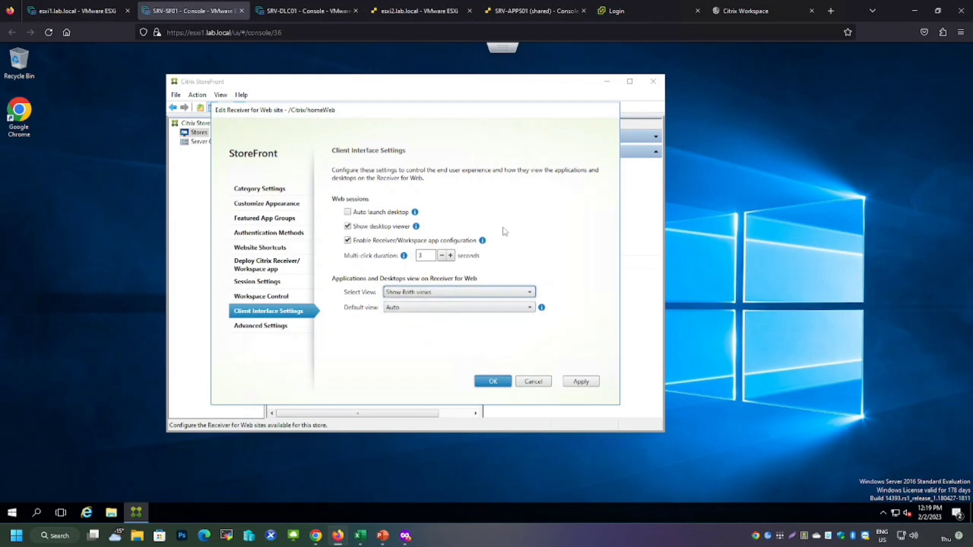
click(417, 308)
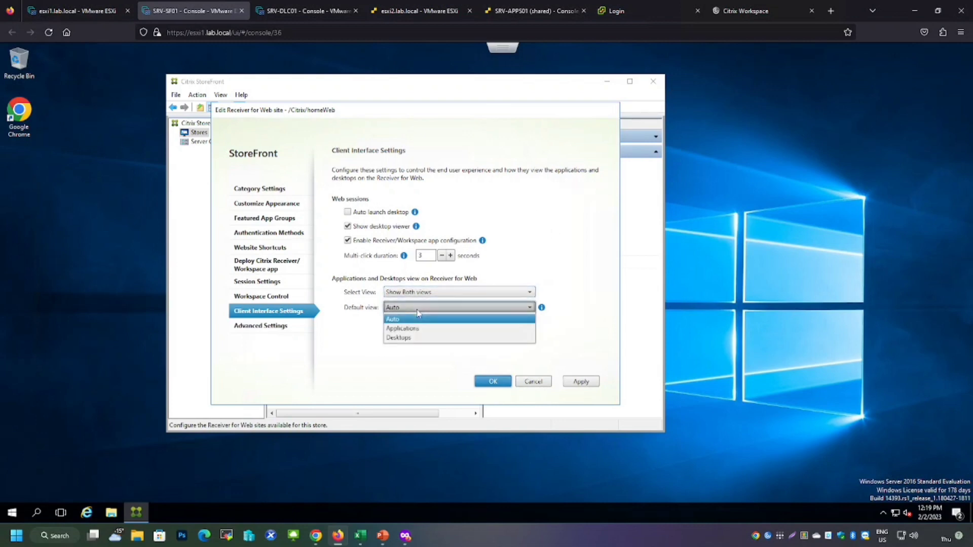
click(418, 311)
click(417, 309)
click(404, 341)
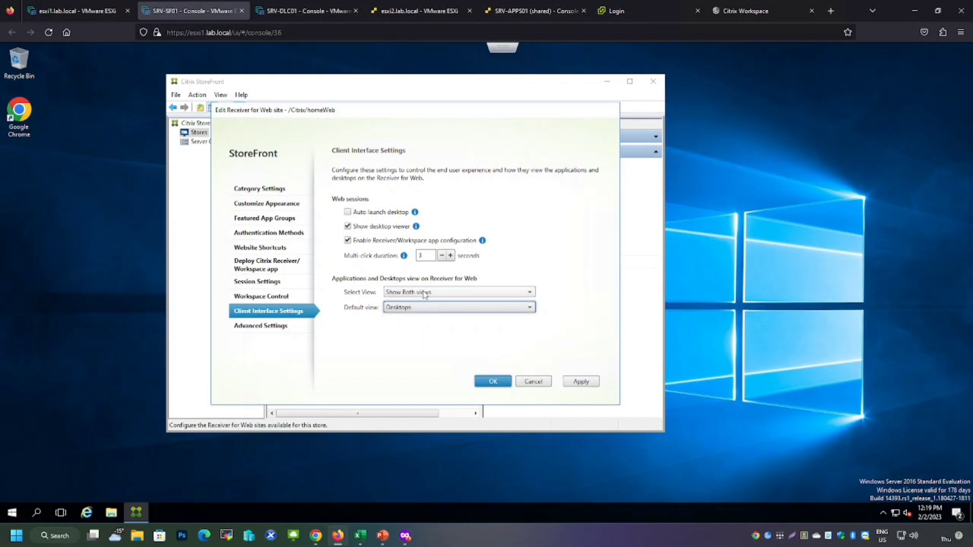
click(425, 293)
click(425, 293)
click(582, 382)
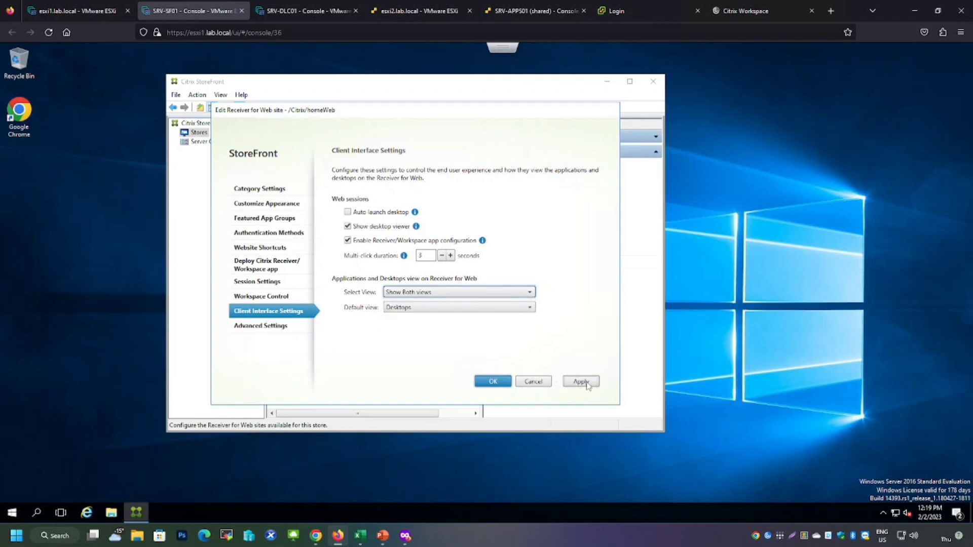
Log off the StoreFront web site and log back on as lab\user1 with the account password
click(731, 13)
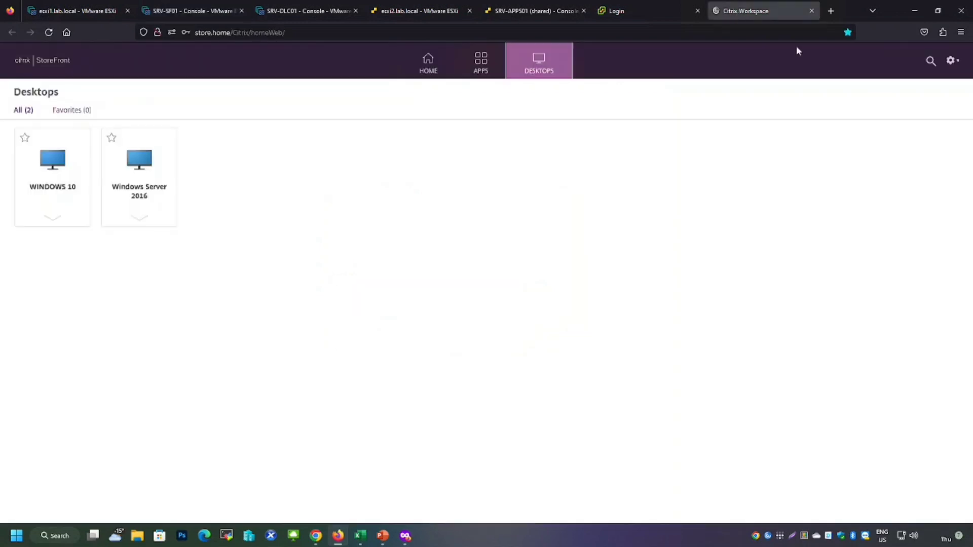
click(951, 60)
click(896, 172)
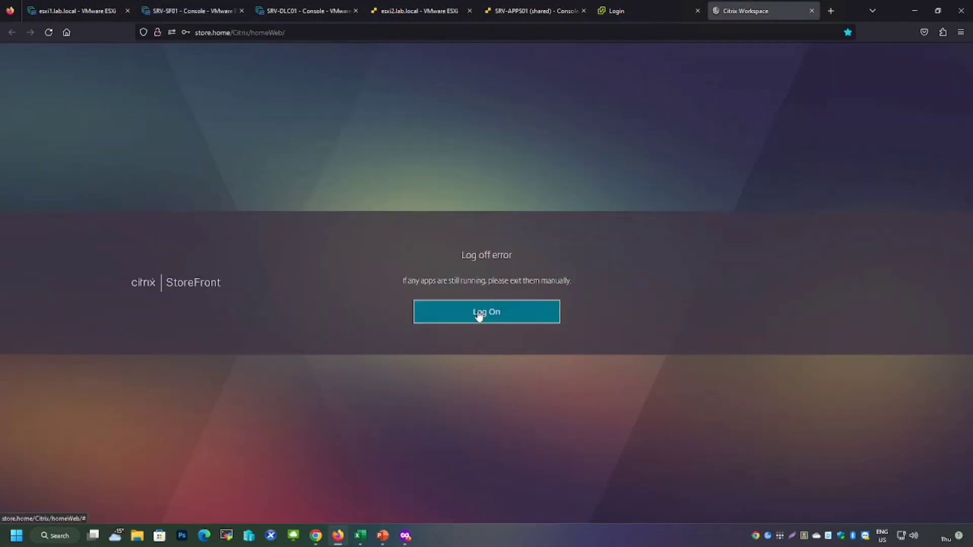
click(478, 315)
click(480, 236)
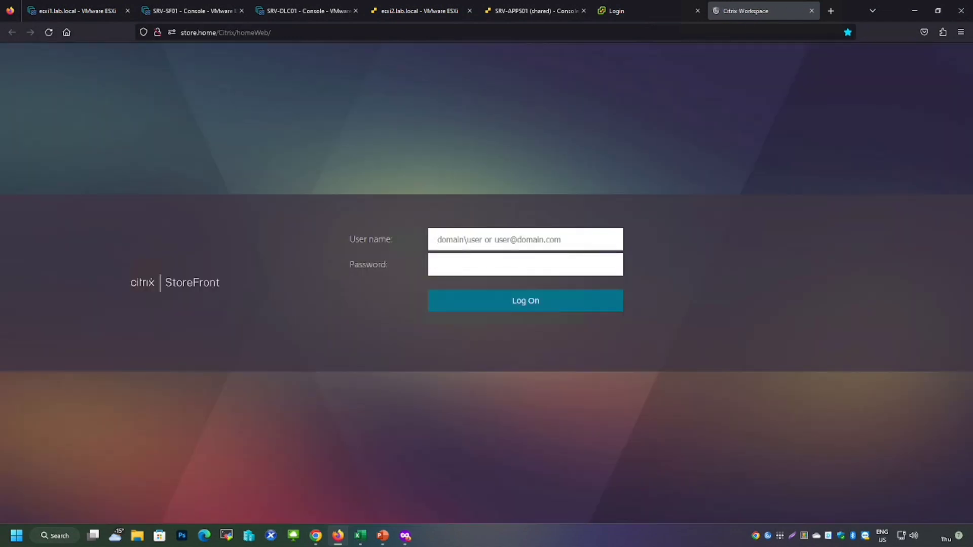
text(lab\user1)
key(Tab)
text(••••••••••••)
key(Return)
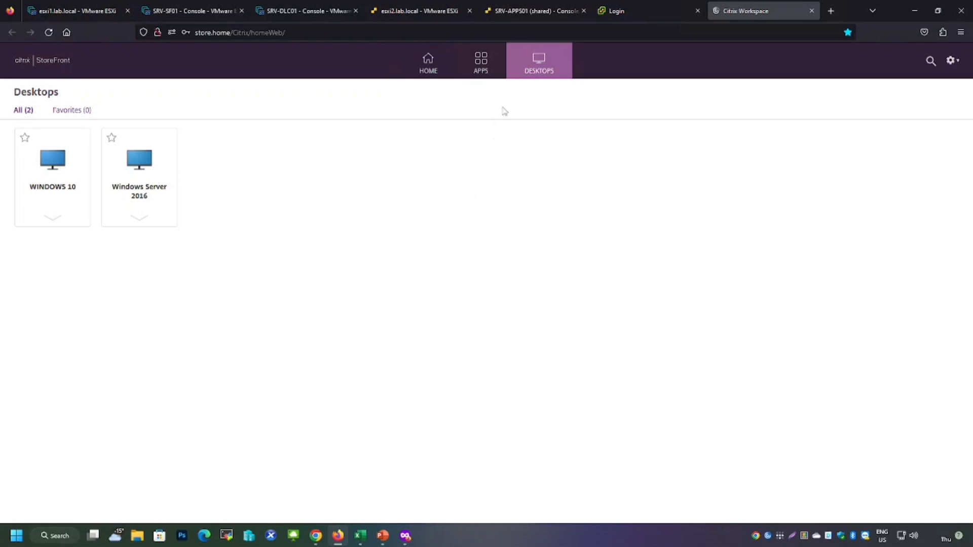
Mark both desktops plus Word 2016 and Excel 2016 as favorites and open the Home page
click(485, 74)
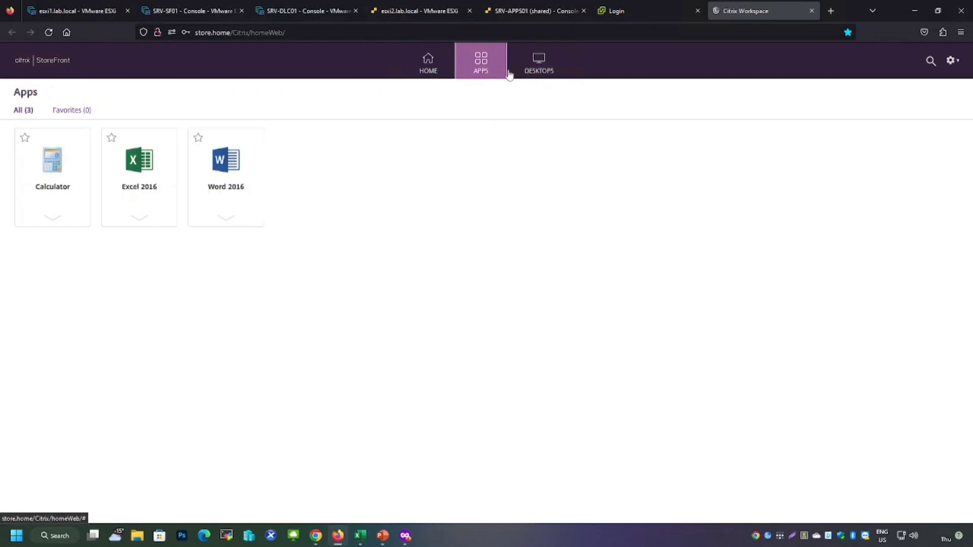
click(541, 73)
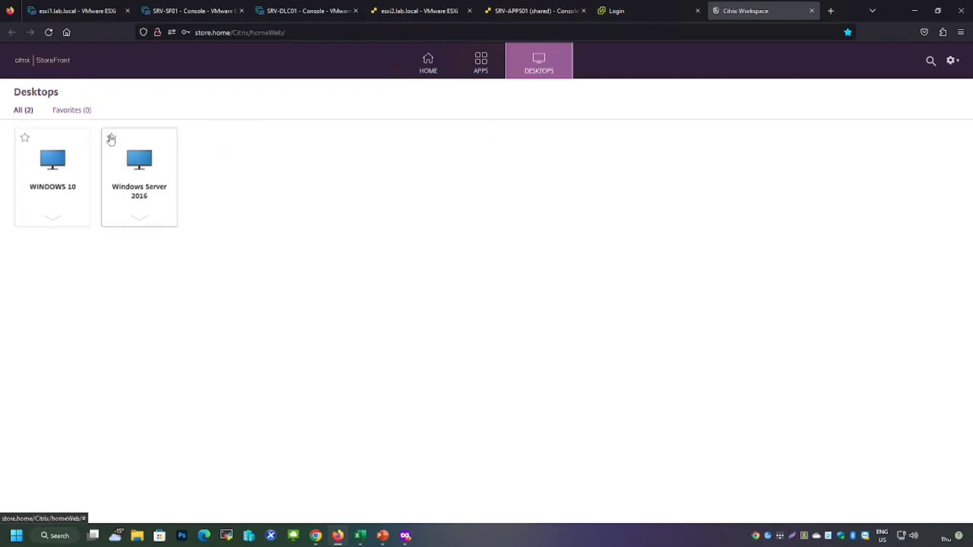
click(111, 137)
click(25, 142)
click(492, 65)
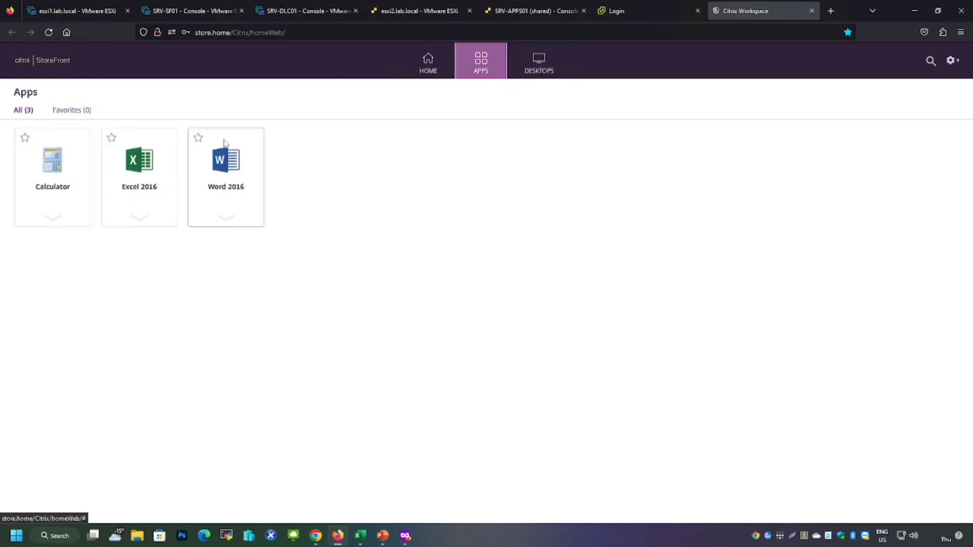
click(198, 138)
click(112, 138)
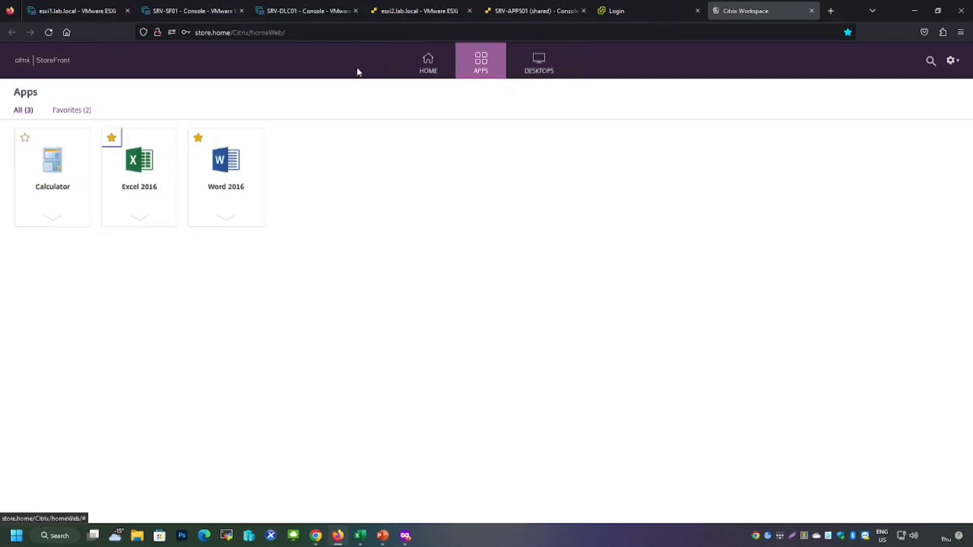
click(415, 66)
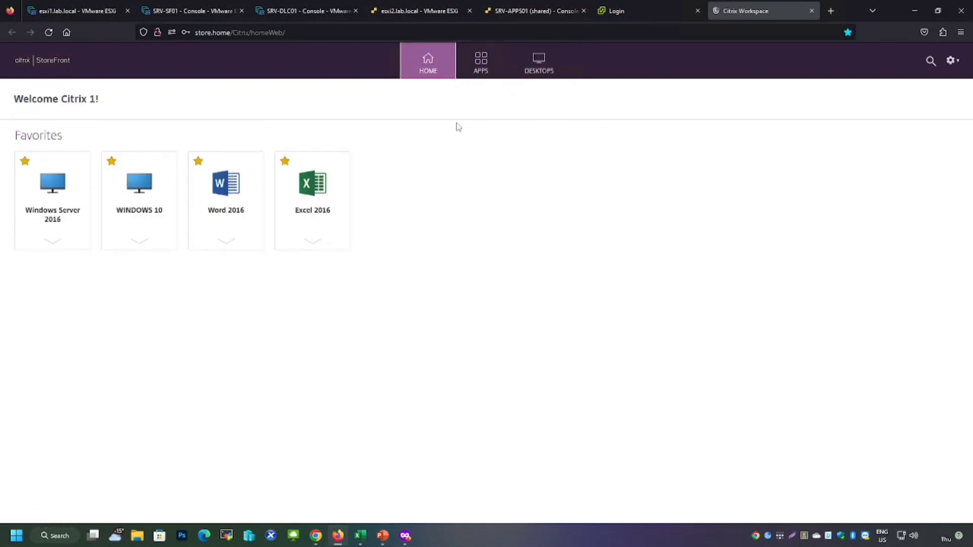
Switch to Citrix Studio on SRV-DLC01 and open the Policies and Applications nodes
click(167, 11)
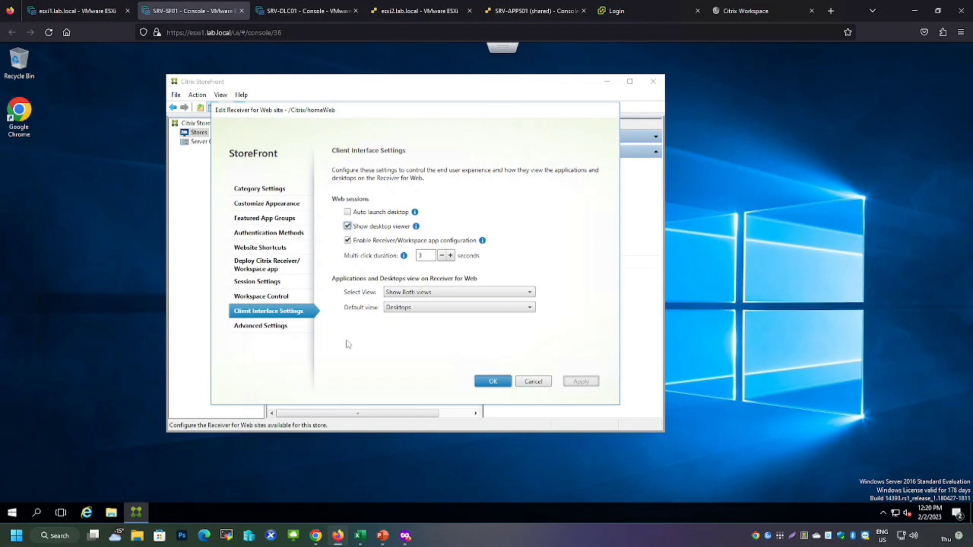
click(310, 12)
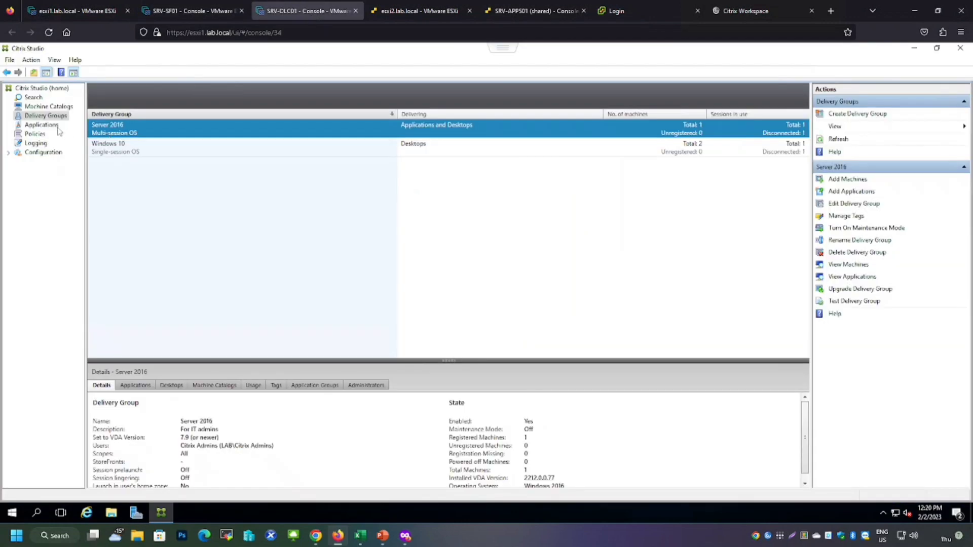
click(43, 135)
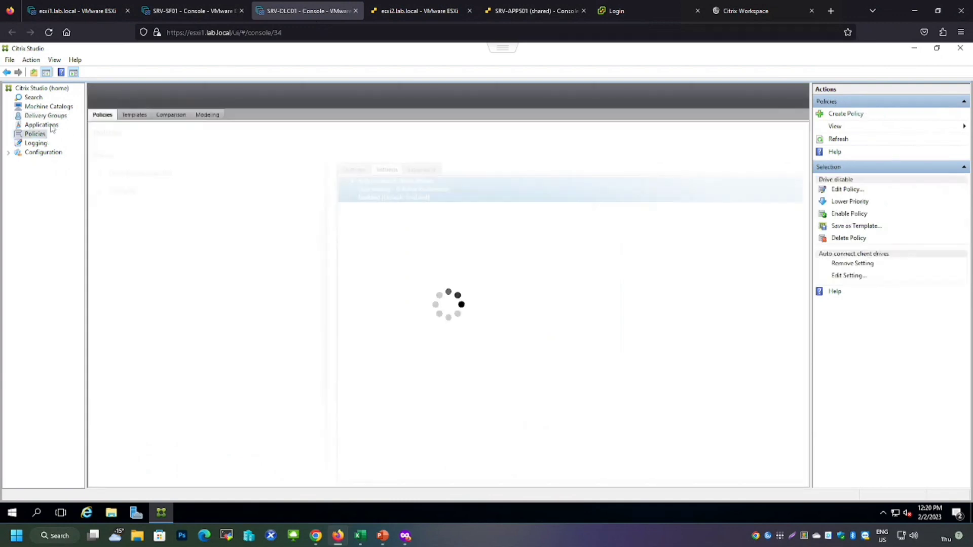
click(51, 126)
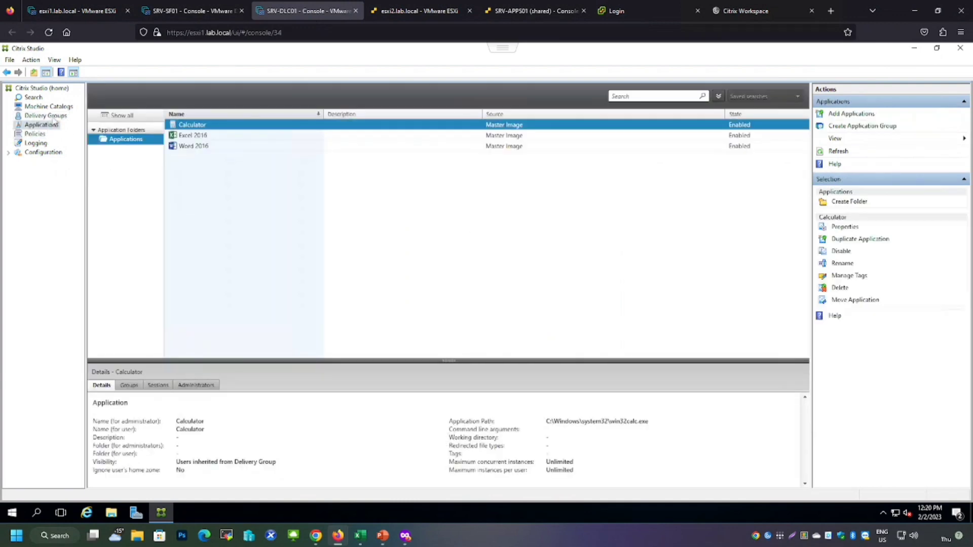